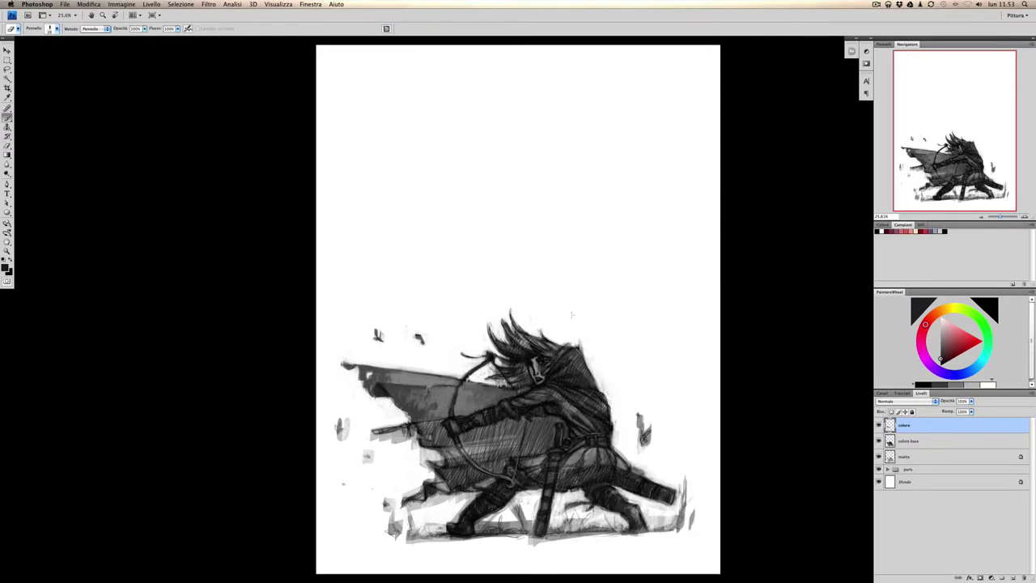
# Paint thin windblown hair strands around the archer's head, cleaning up the gaps between them.
pyautogui.hotkey('ctrl', '+')
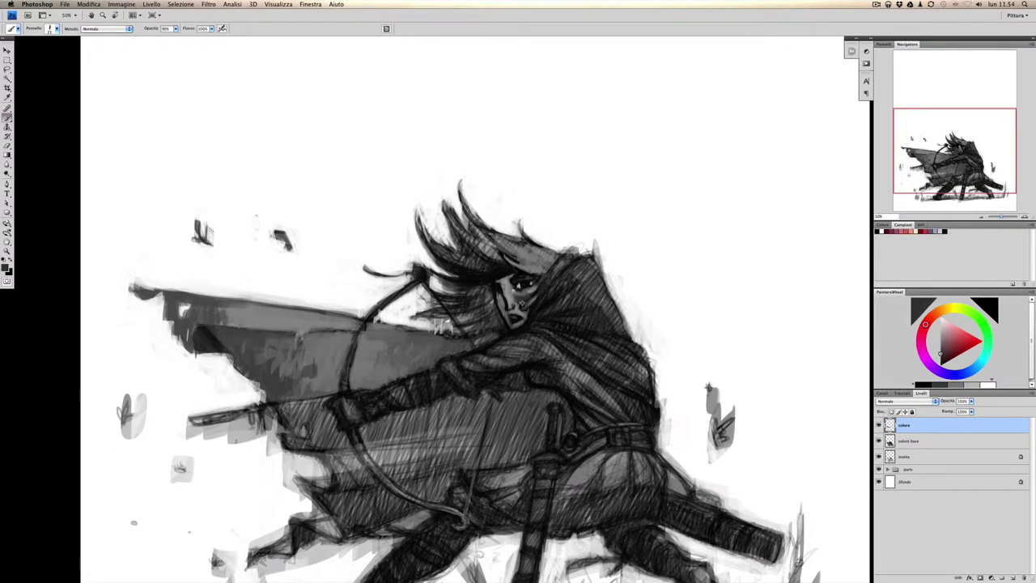
pyautogui.rightClick(567, 250)
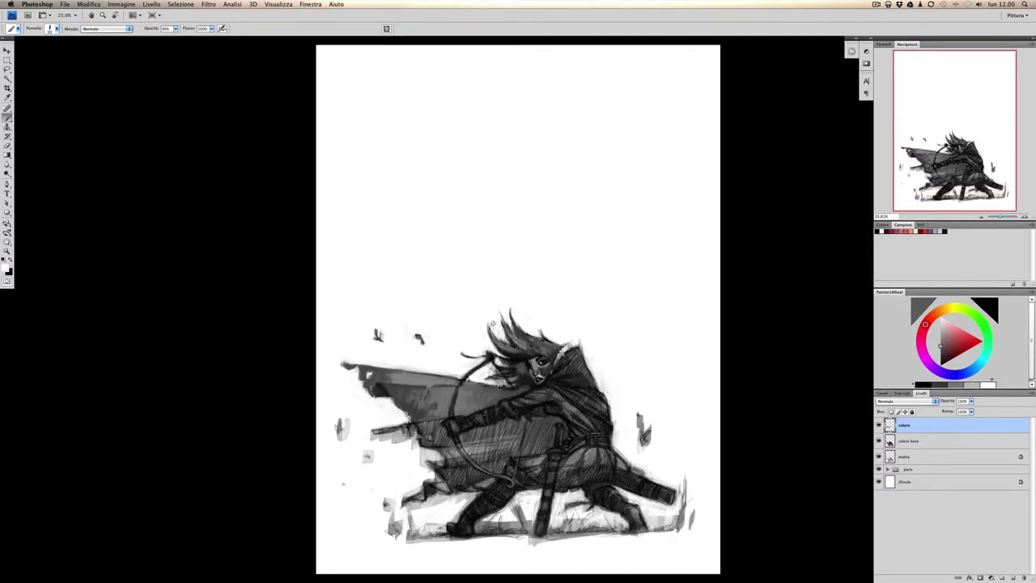
pyautogui.moveTo(491, 322); pyautogui.dragTo(524, 361)
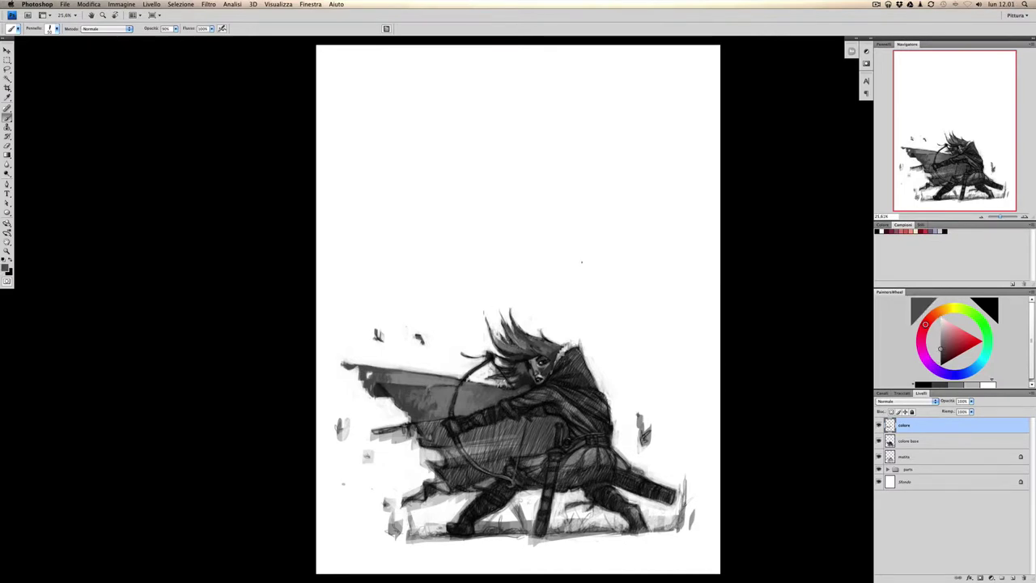
# Paint out the grey smudge behind the archer, then render the quiver and its hanging strap in dark and light greys.
pyautogui.press('x')
pyautogui.moveTo(640, 416)
pyautogui.mouseDown()
pyautogui.moveTo(644, 433)
pyautogui.moveTo(625, 461)
pyautogui.moveTo(669, 504)
pyautogui.mouseUp()
pyautogui.press('x')
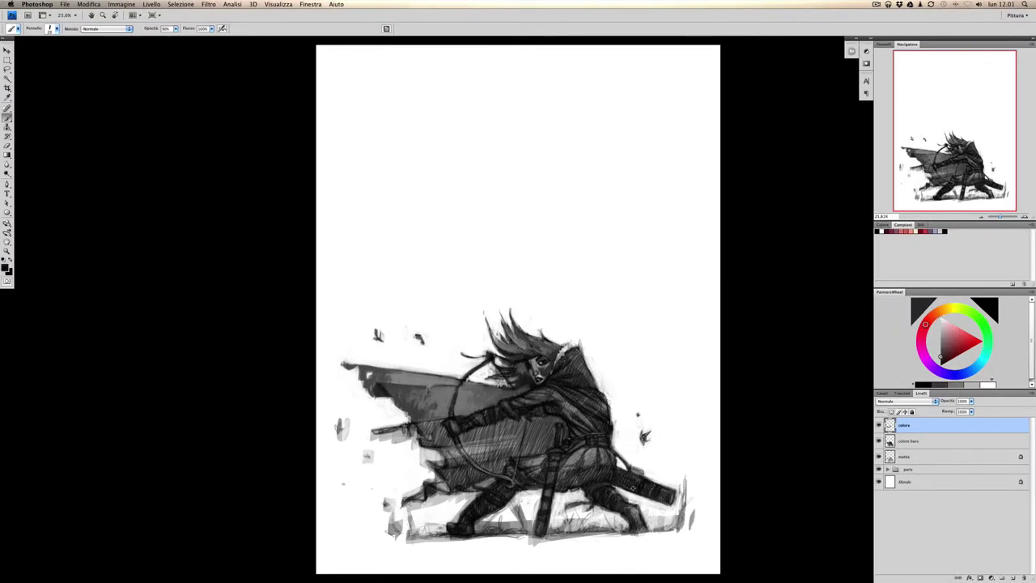
pyautogui.moveTo(620, 472)
pyautogui.mouseDown()
pyautogui.moveTo(668, 489)
pyautogui.moveTo(674, 506)
pyautogui.moveTo(657, 490)
pyautogui.moveTo(673, 487)
pyautogui.mouseUp()
pyautogui.press('x')
pyautogui.keyDown('alt'); pyautogui.click(631, 474); pyautogui.keyUp('alt')
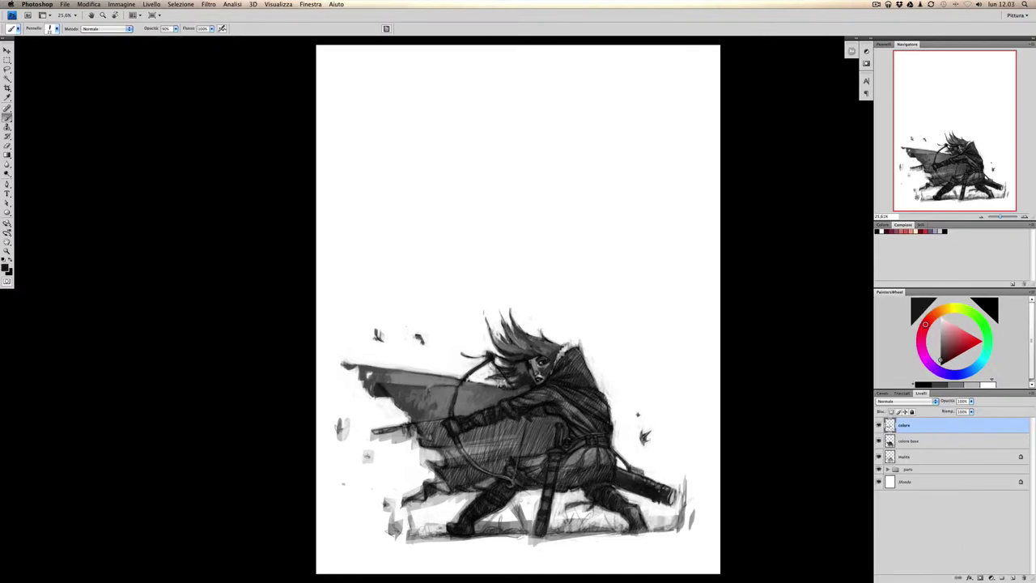
pyautogui.moveTo(615, 450); pyautogui.dragTo(645, 476)
pyautogui.keyDown('alt'); pyautogui.click(631, 465); pyautogui.keyUp('alt')
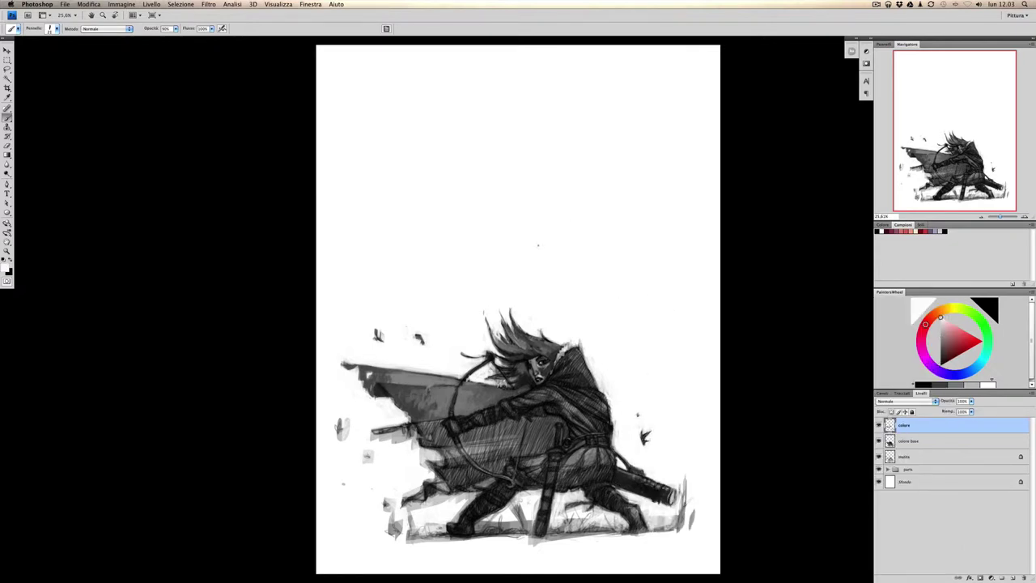
# Shade the hair around the archer's face with greys sampled from the drawing.
pyautogui.moveTo(497, 356)
pyautogui.mouseDown()
pyautogui.moveTo(542, 340)
pyautogui.moveTo(529, 341)
pyautogui.moveTo(552, 347)
pyautogui.mouseUp()
pyautogui.keyDown('alt'); pyautogui.click(506, 345); pyautogui.keyUp('alt')
pyautogui.keyDown('alt'); pyautogui.click(542, 347); pyautogui.keyUp('alt')
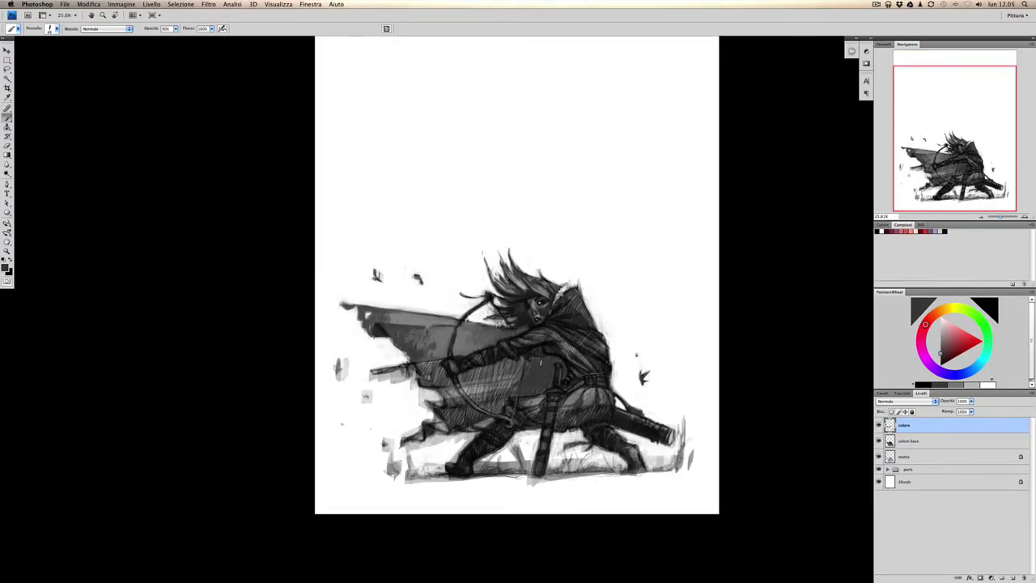
# Paint the arrow tip and the cape's torn outer edge, adding ragged white holes in the cloth with a larger brush.
pyautogui.rightClick(489, 360)
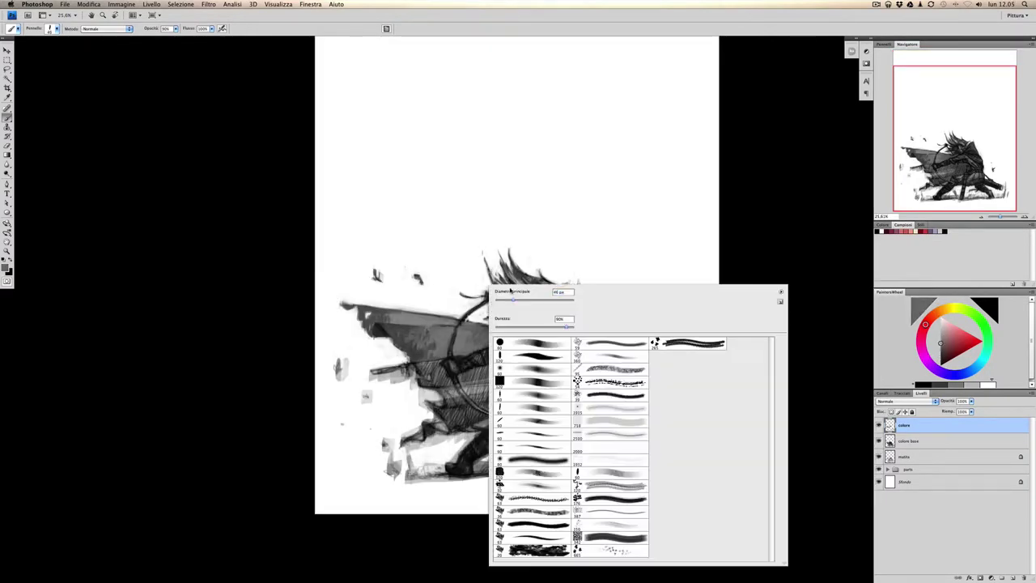
pyautogui.click(451, 329)
pyautogui.keyDown('alt'); pyautogui.click(356, 380); pyautogui.keyUp('alt')
pyautogui.moveTo(372, 372)
pyautogui.mouseDown()
pyautogui.moveTo(421, 369)
pyautogui.moveTo(412, 378)
pyautogui.moveTo(425, 382)
pyautogui.mouseUp()
pyautogui.rightClick(424, 375)
pyautogui.click(429, 402)
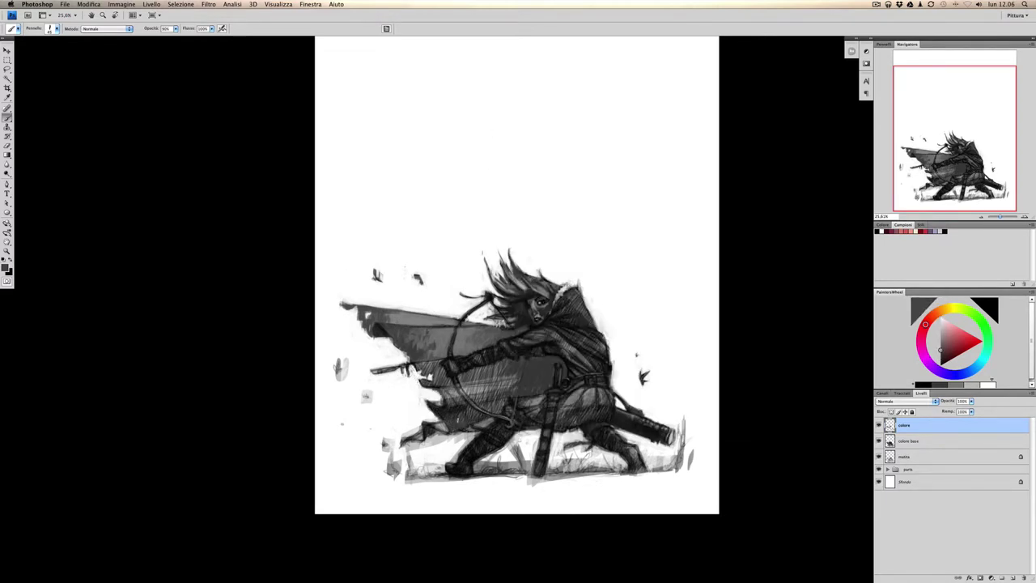
pyautogui.keyDown('alt'); pyautogui.click(437, 409); pyautogui.keyUp('alt')
pyautogui.moveTo(412, 330)
pyautogui.mouseDown()
pyautogui.moveTo(440, 343)
pyautogui.moveTo(446, 332)
pyautogui.mouseUp()
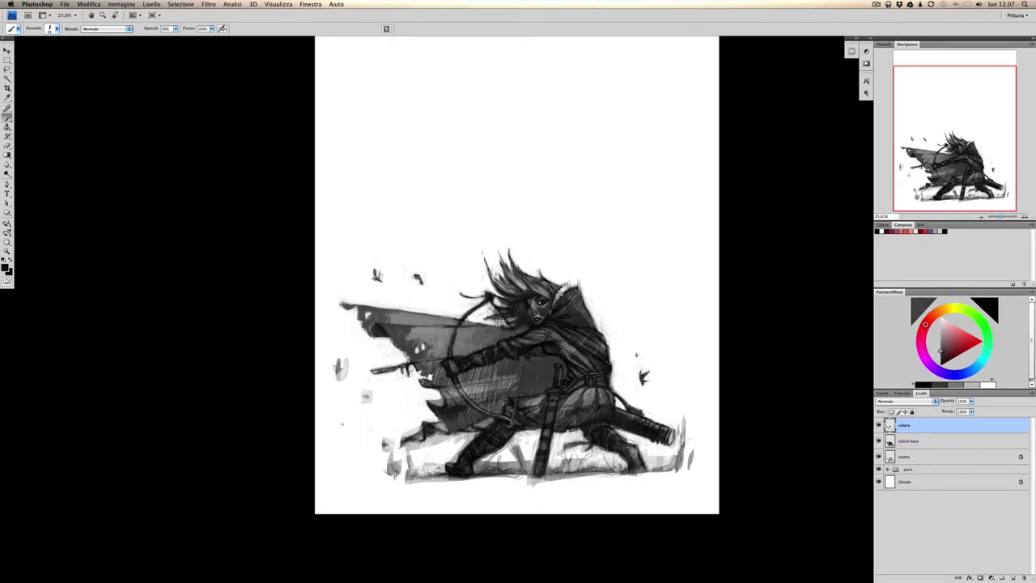
# Paint sampled greys over the hatching in the middle of the cape and trim its ragged lower edge with white.
pyautogui.keyDown('alt'); pyautogui.click(506, 381); pyautogui.keyUp('alt')
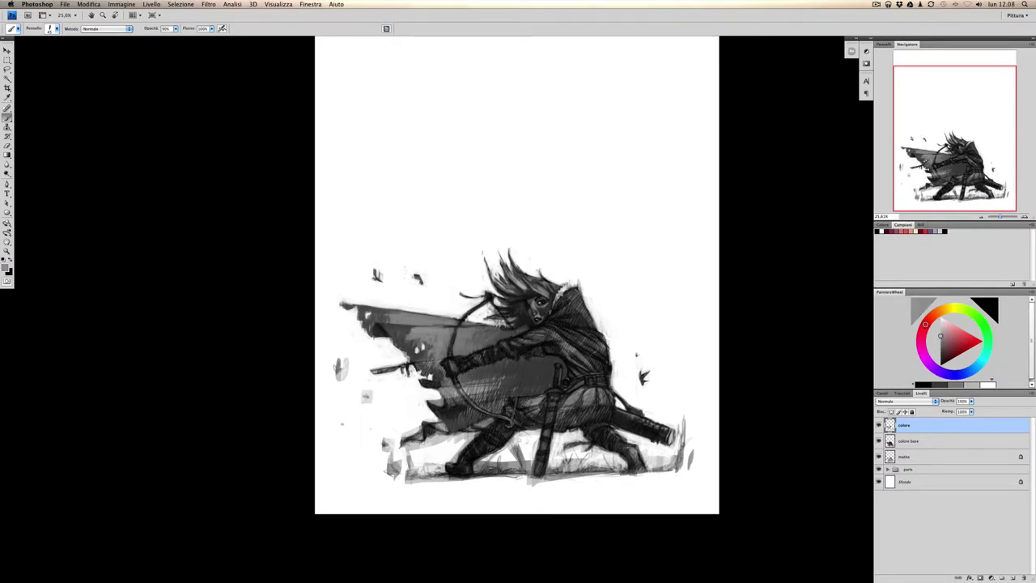
pyautogui.keyDown('alt'); pyautogui.click(482, 373); pyautogui.keyUp('alt')
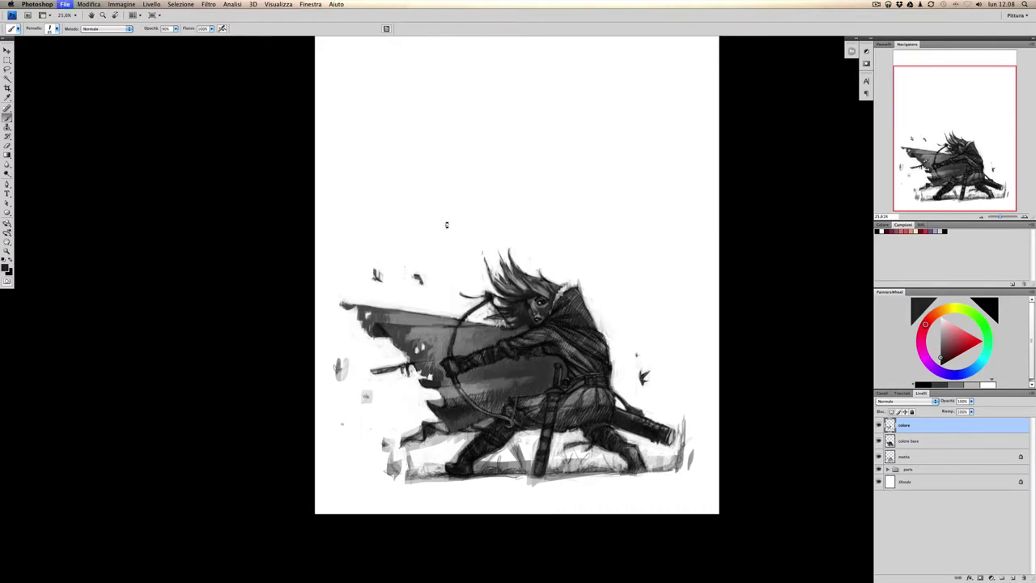
pyautogui.keyDown('alt'); pyautogui.click(703, 415); pyautogui.keyUp('alt')
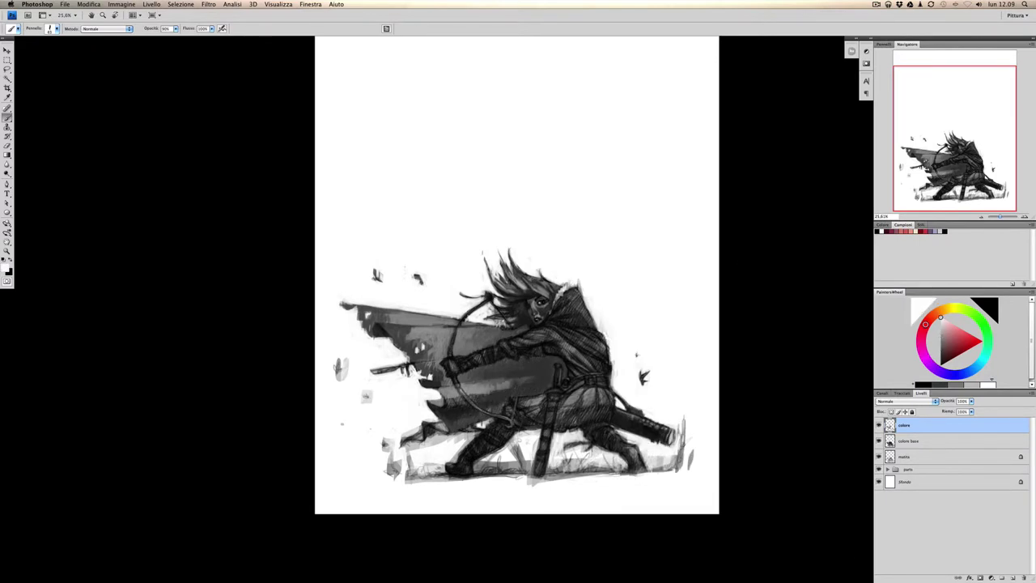
pyautogui.moveTo(461, 452)
pyautogui.mouseDown()
pyautogui.moveTo(409, 429)
pyautogui.moveTo(479, 433)
pyautogui.mouseUp()
pyautogui.keyDown('alt'); pyautogui.click(480, 432); pyautogui.keyUp('alt')
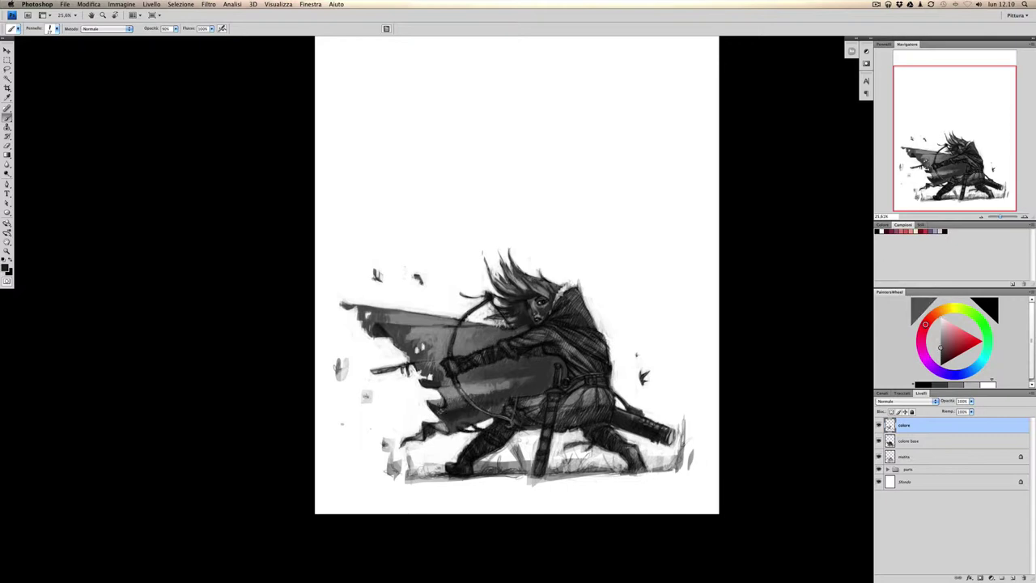
pyautogui.keyDown('alt'); pyautogui.click(436, 424); pyautogui.keyUp('alt')
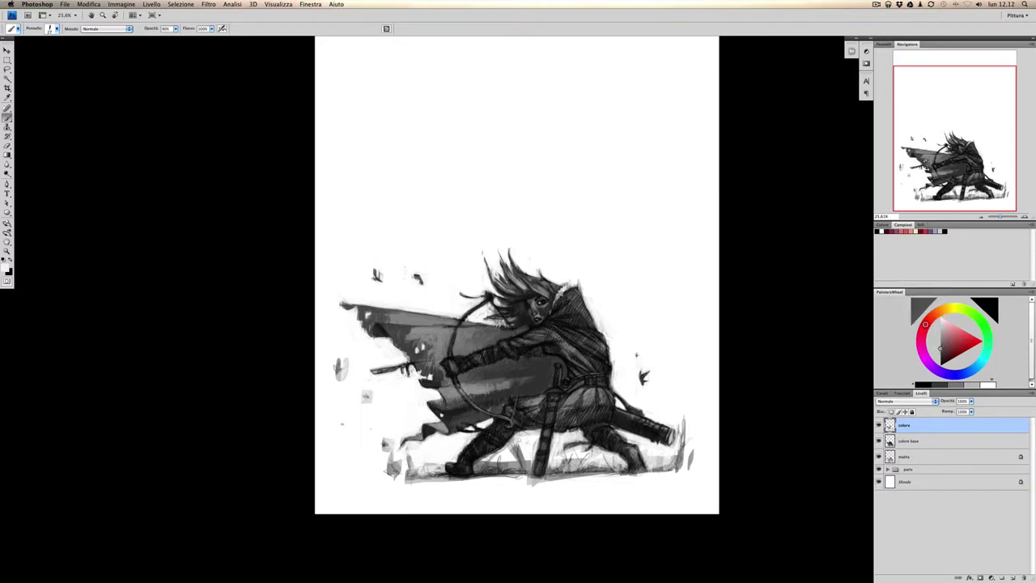
# Blend light and dark greys across the cape's central folds behind the bow.
pyautogui.moveTo(530, 368)
pyautogui.mouseDown()
pyautogui.moveTo(547, 369)
pyautogui.moveTo(511, 365)
pyautogui.moveTo(539, 382)
pyautogui.moveTo(498, 392)
pyautogui.moveTo(526, 382)
pyautogui.moveTo(487, 371)
pyautogui.moveTo(475, 377)
pyautogui.moveTo(483, 386)
pyautogui.mouseUp()
pyautogui.keyDown('alt'); pyautogui.click(488, 393); pyautogui.keyUp('alt')
pyautogui.press('4')
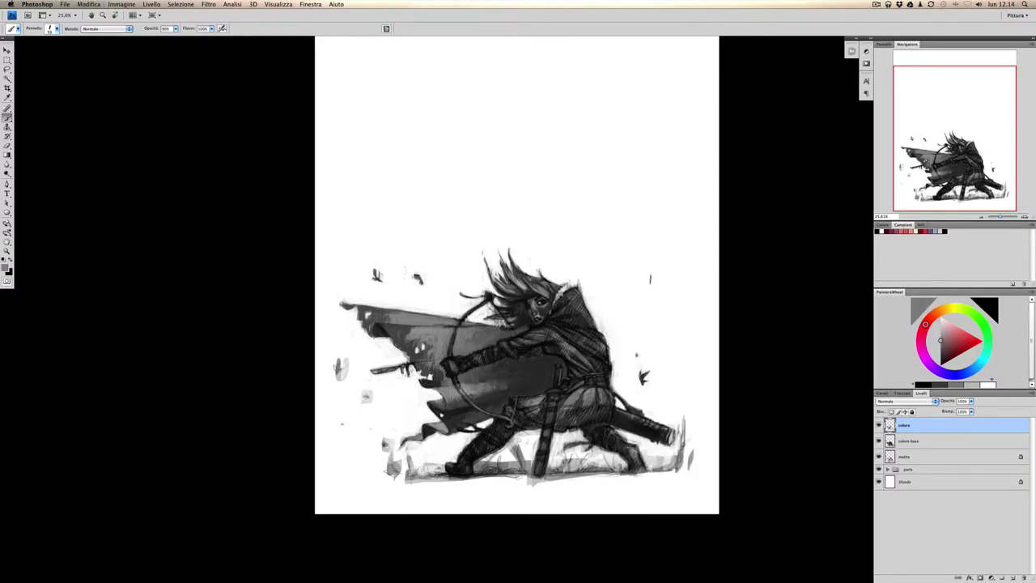
pyautogui.keyDown('alt'); pyautogui.click(540, 367); pyautogui.keyUp('alt')
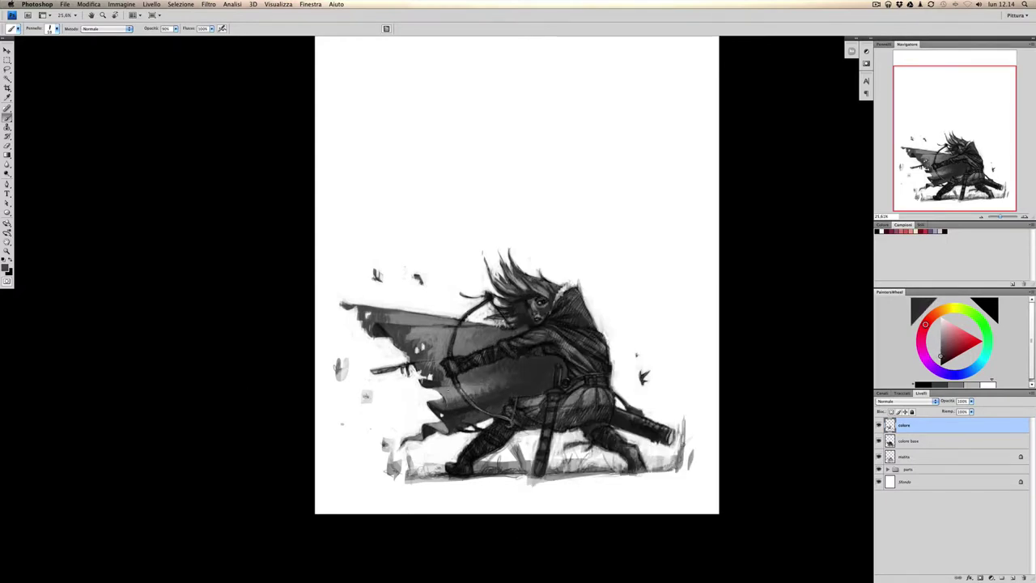
pyautogui.keyDown('alt'); pyautogui.click(484, 373); pyautogui.keyUp('alt')
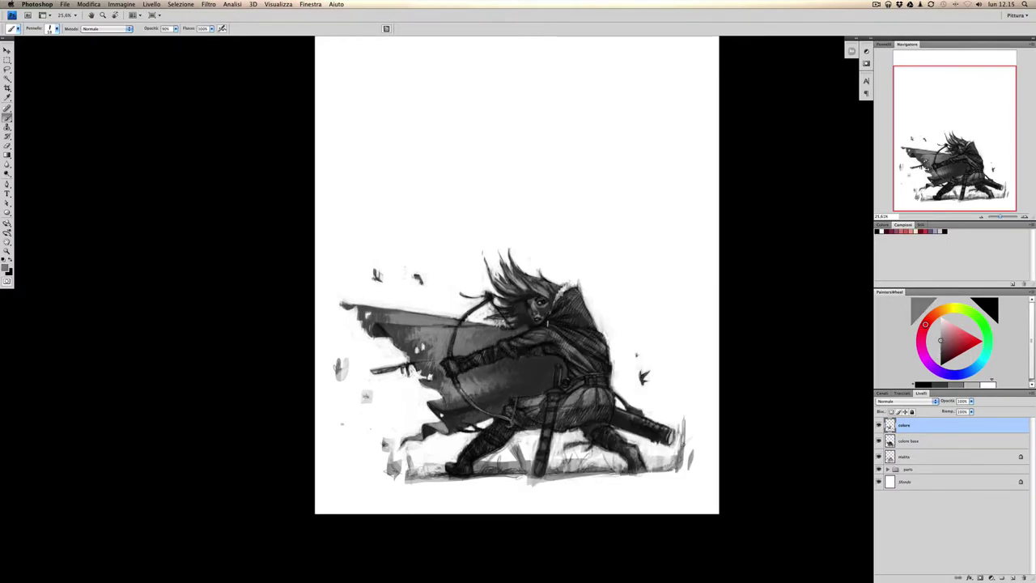
# Clean up the grey patches along the grassy ground and brush lighter highlights onto the cape's central folds.
pyautogui.press('x')
pyautogui.moveTo(558, 429)
pyautogui.mouseDown()
pyautogui.moveTo(619, 461)
pyautogui.moveTo(680, 465)
pyautogui.mouseUp()
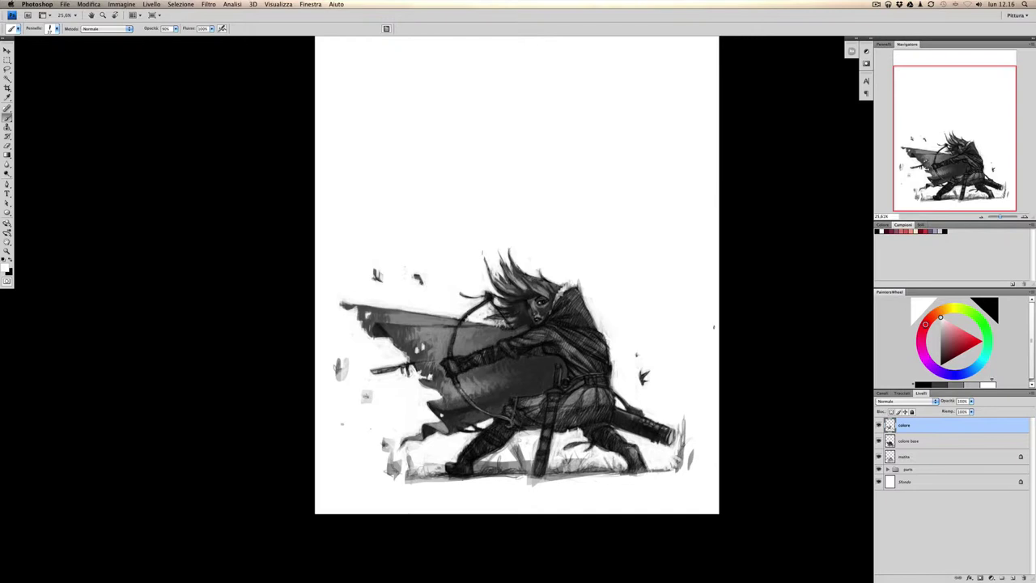
pyautogui.moveTo(518, 362)
pyautogui.mouseDown()
pyautogui.moveTo(477, 380)
pyautogui.moveTo(537, 366)
pyautogui.moveTo(469, 384)
pyautogui.mouseUp()
pyautogui.keyDown('alt'); pyautogui.click(513, 364); pyautogui.keyUp('alt')
# Render the sword scabbard hanging at the hip in smooth greys and clean up the ground around its tip.
pyautogui.moveTo(545, 426)
pyautogui.mouseDown()
pyautogui.moveTo(545, 450)
pyautogui.moveTo(552, 401)
pyautogui.mouseUp()
pyautogui.keyDown('alt'); pyautogui.click(544, 437); pyautogui.keyUp('alt')
pyautogui.moveTo(544, 453); pyautogui.dragTo(552, 404)
pyautogui.keyDown('alt'); pyautogui.click(530, 457); pyautogui.keyUp('alt')
pyautogui.keyDown('alt'); pyautogui.click(546, 435); pyautogui.keyUp('alt')
pyautogui.moveTo(528, 473)
pyautogui.mouseDown()
pyautogui.moveTo(540, 429)
pyautogui.moveTo(550, 450)
pyautogui.moveTo(555, 437)
pyautogui.mouseUp()
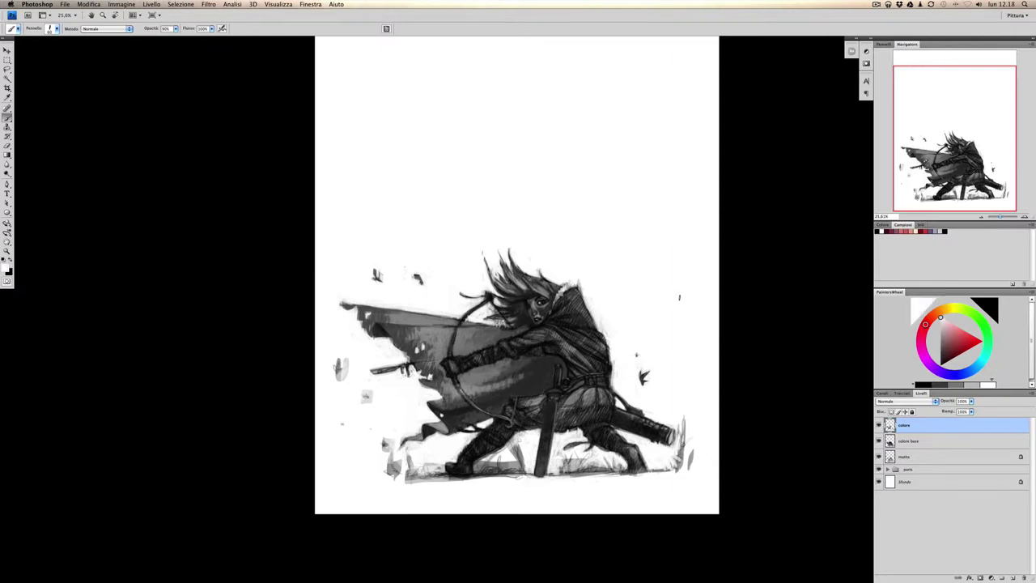
pyautogui.keyDown('alt'); pyautogui.click(549, 413); pyautogui.keyUp('alt')
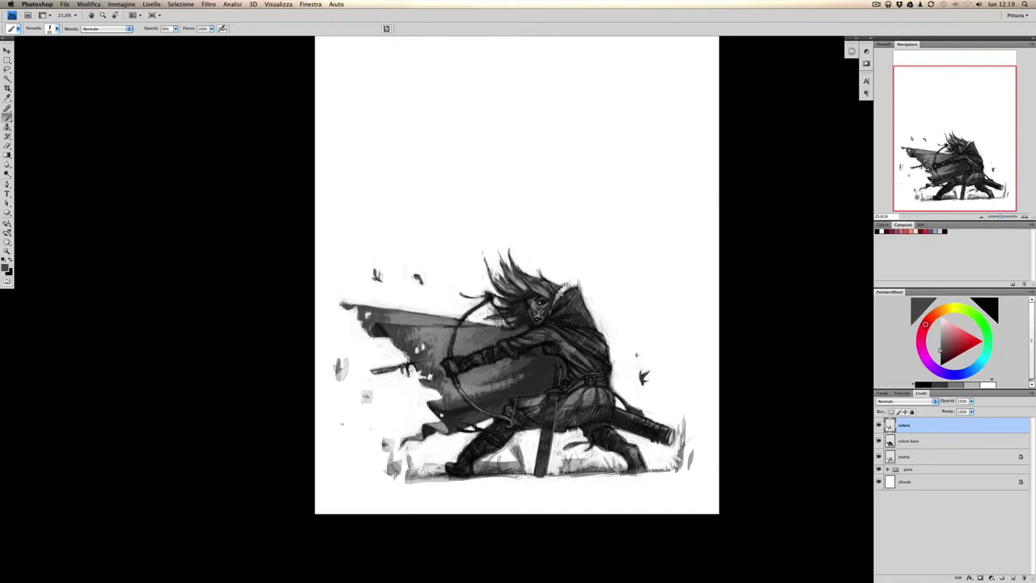
# Paint the archer's sleeve and the shirt under the cloak in light tones with dark fold lines.
pyautogui.moveTo(570, 356); pyautogui.dragTo(599, 363)
pyautogui.moveTo(558, 336); pyautogui.dragTo(514, 344)
pyautogui.keyDown('alt'); pyautogui.click(514, 353); pyautogui.keyUp('alt')
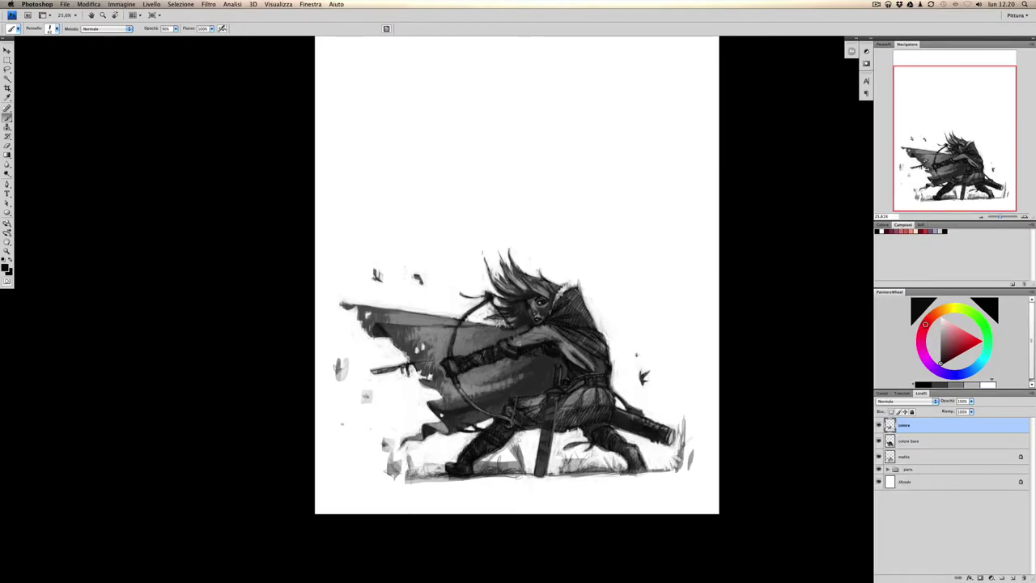
pyautogui.rightClick(639, 296)
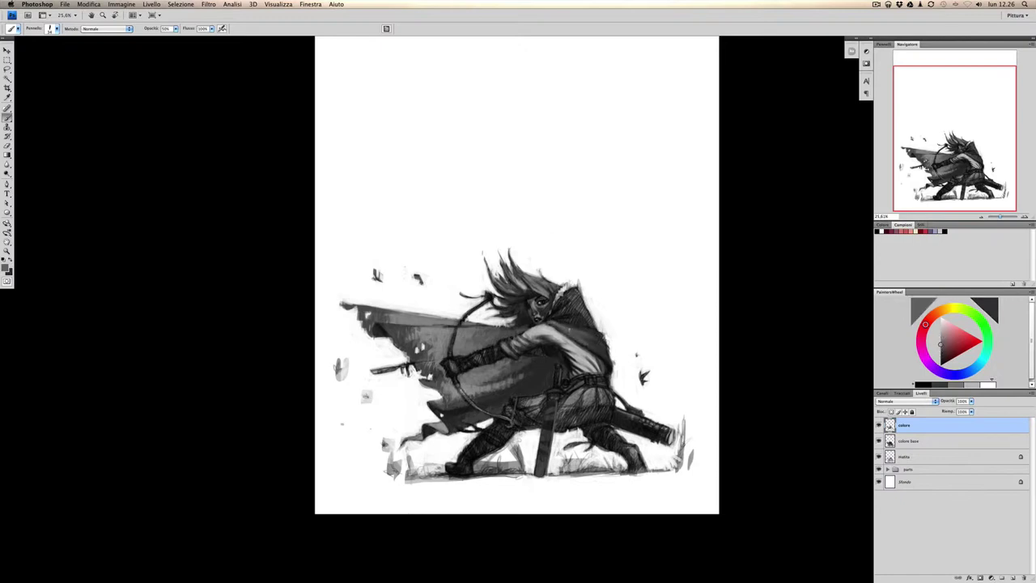
pyautogui.hotkey('ctrl', 'z')
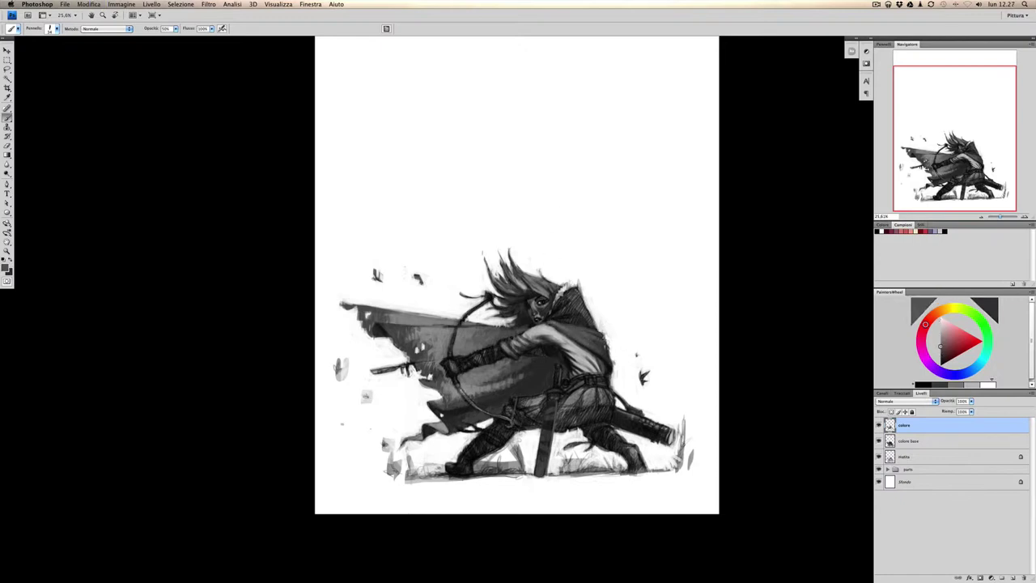
pyautogui.click(940, 348)
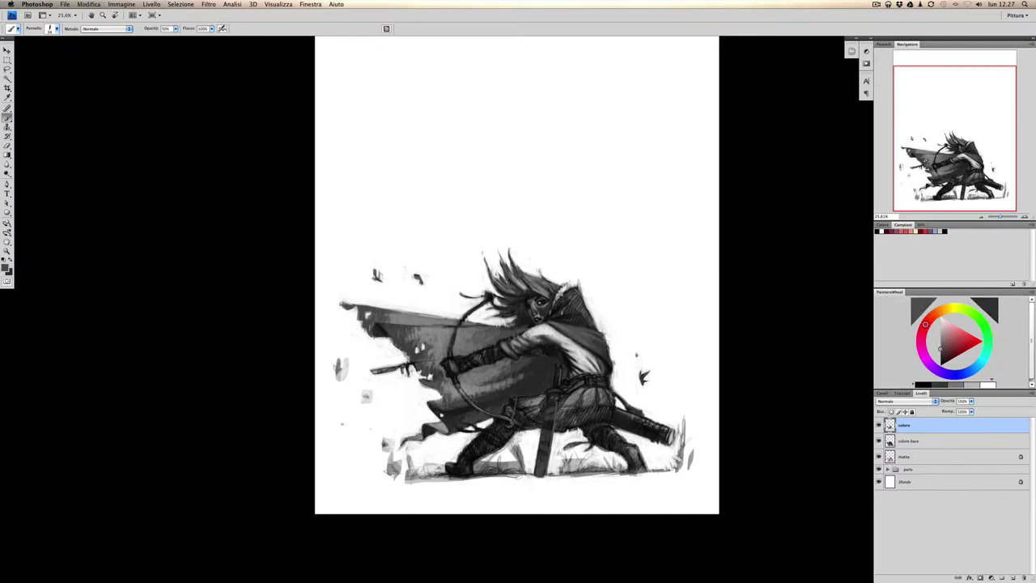
# Paint light and dark grey tones over the archer's face, reworking the eye area and cheek.
pyautogui.press('super+plus')
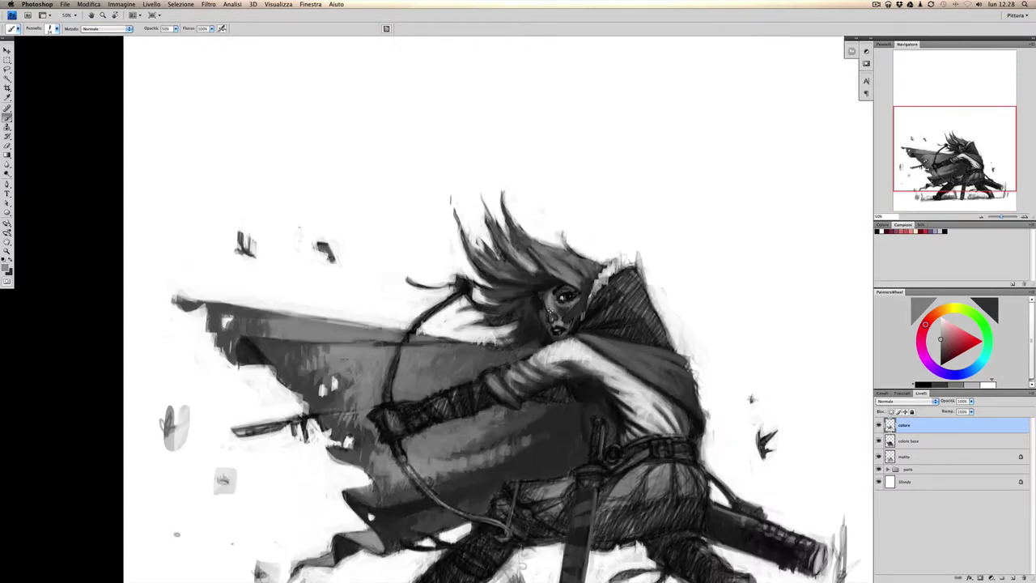
pyautogui.press('x')
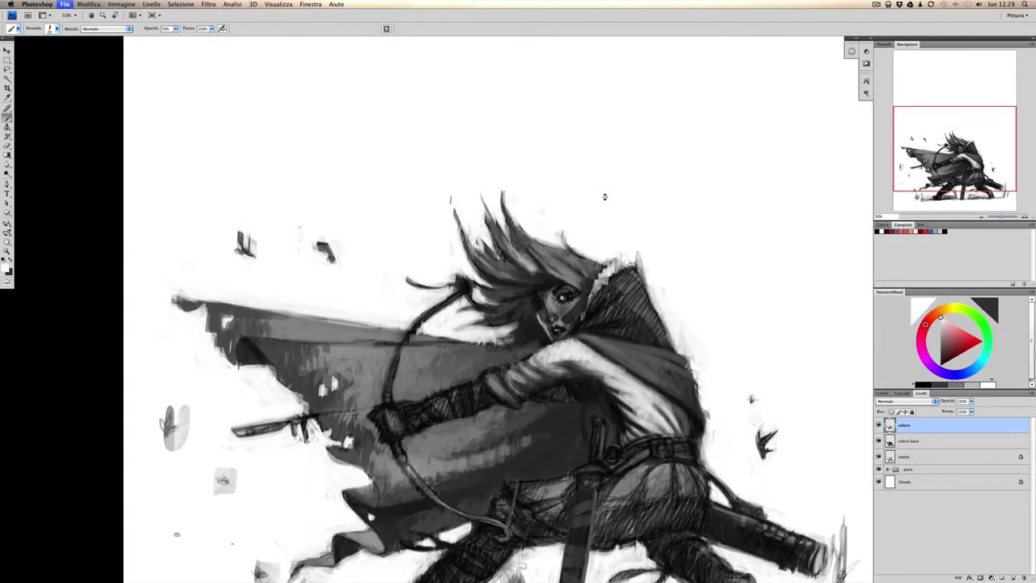
pyautogui.click(941, 336)
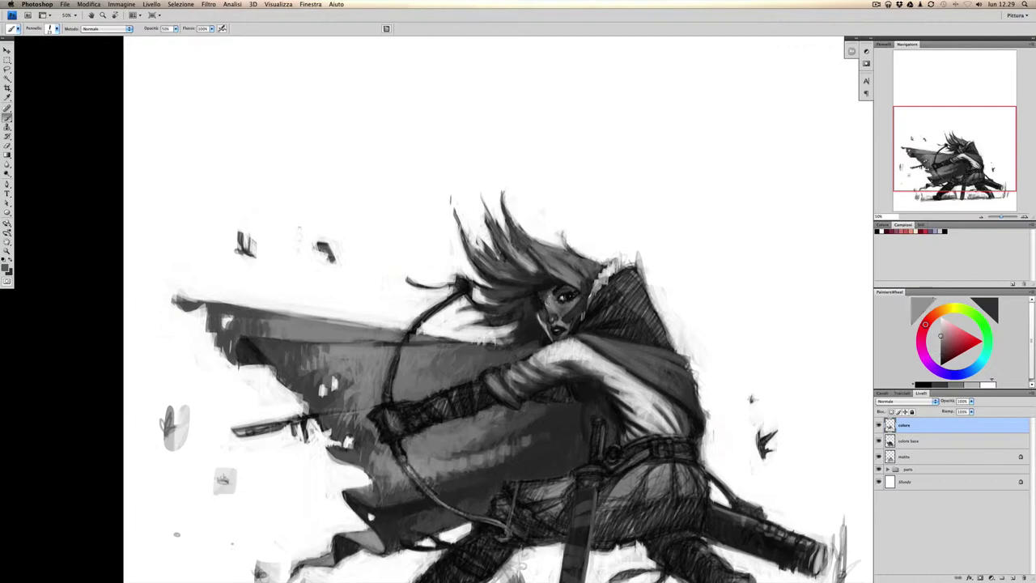
pyautogui.click(940, 327)
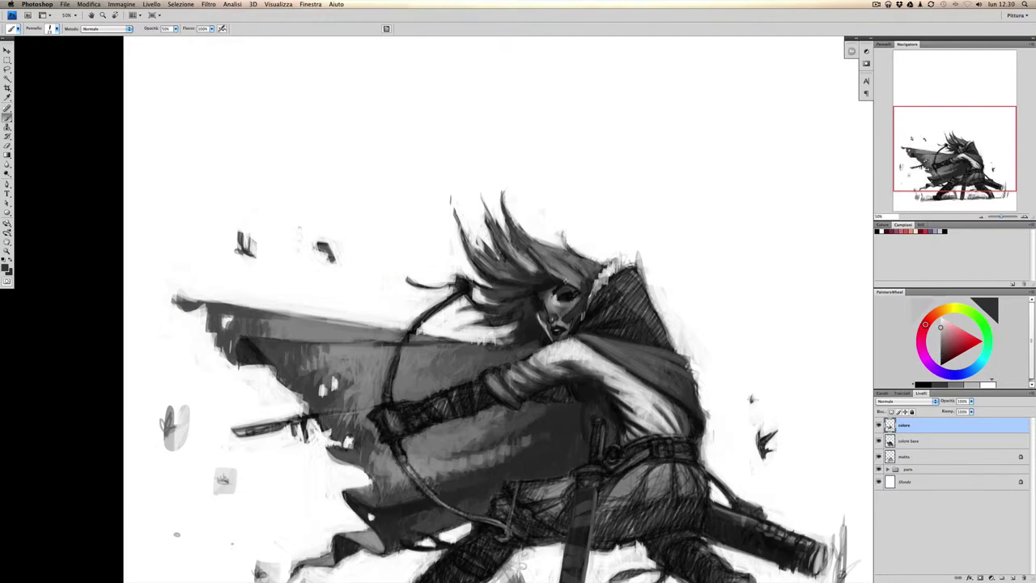
pyautogui.press('x')
pyautogui.press('x')
pyautogui.press('x')
pyautogui.press('x')
pyautogui.press('x')
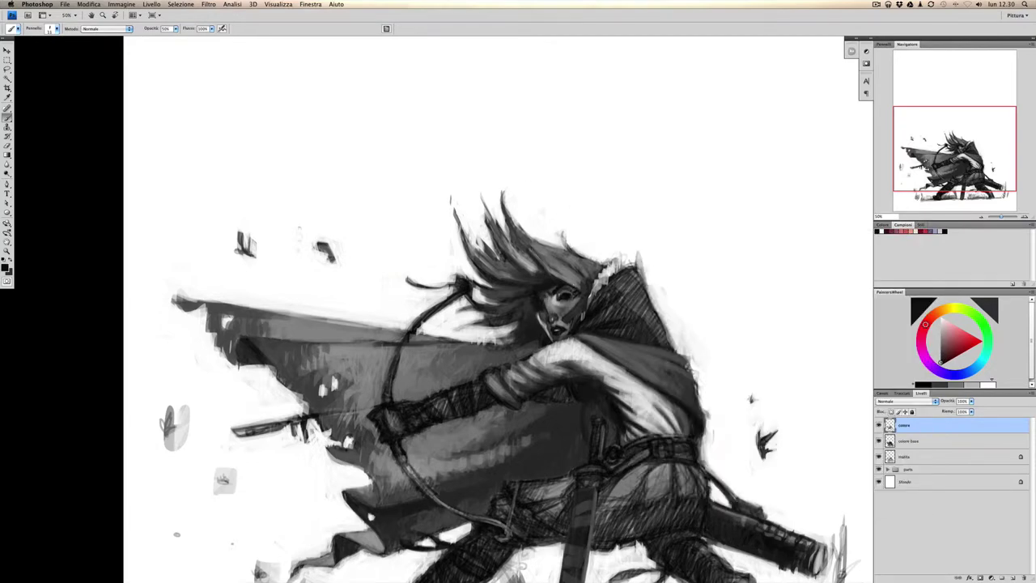
# Refine the archer's eye, nose and mouth with fine light and dark strokes.
pyautogui.click(584, 243)
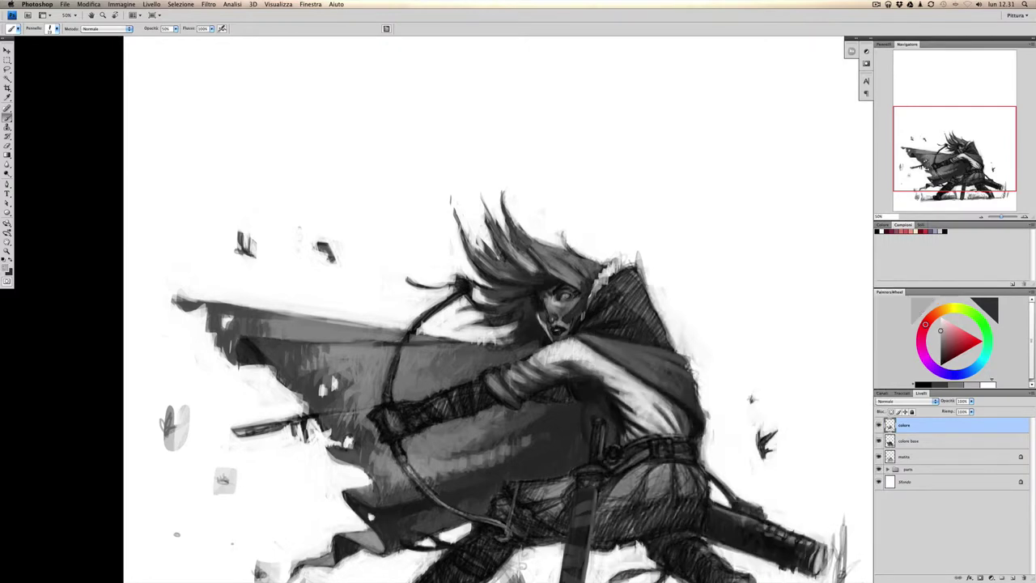
pyautogui.rightClick(607, 264)
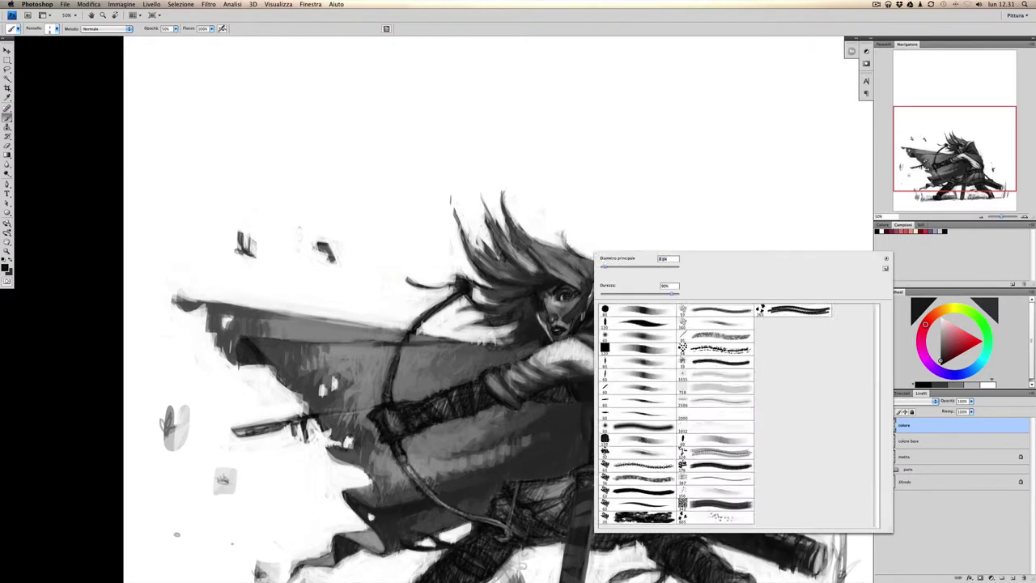
pyautogui.press('Escape')
pyautogui.press('x')
pyautogui.press('x')
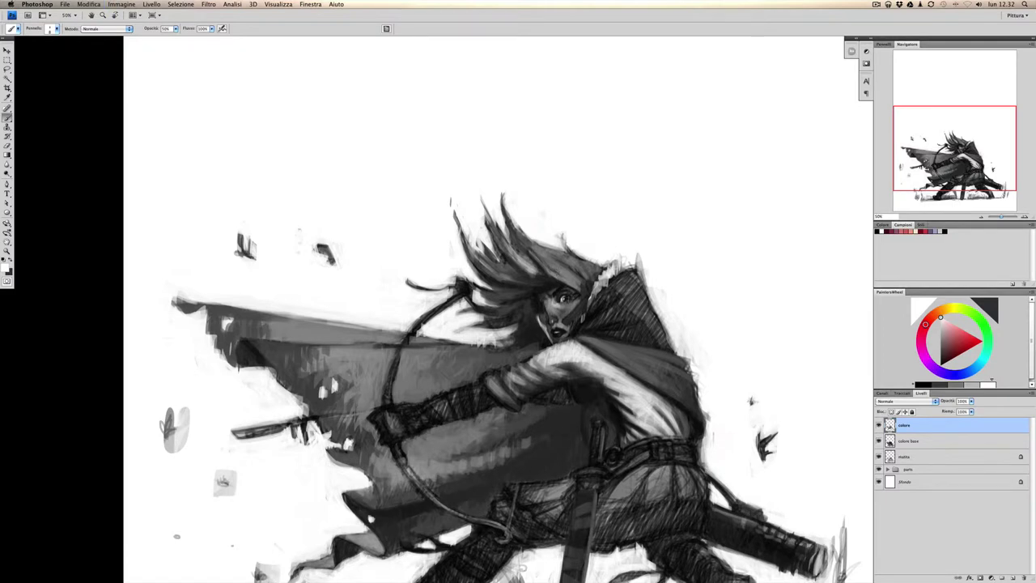
pyautogui.press('x')
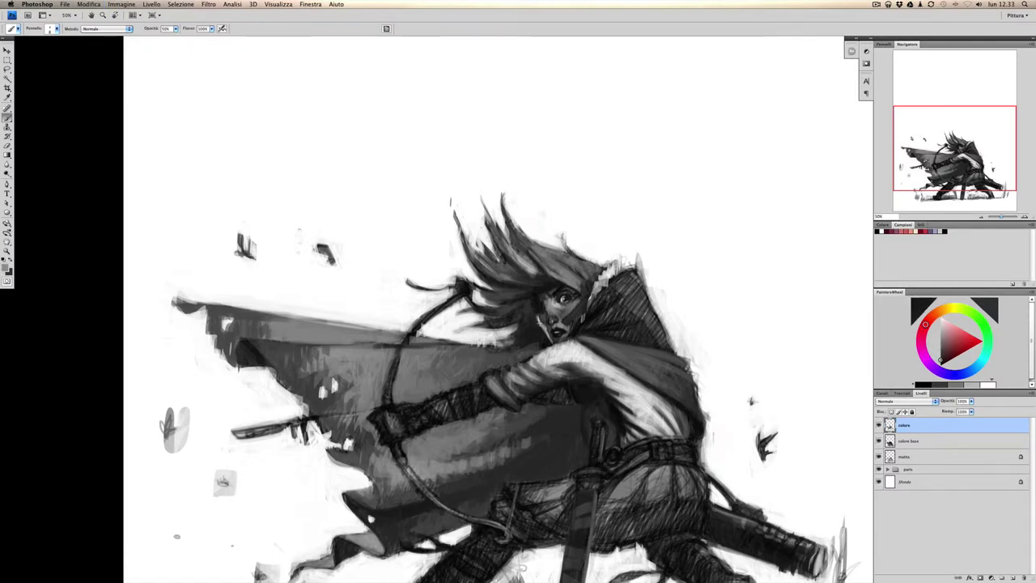
pyautogui.press('x')
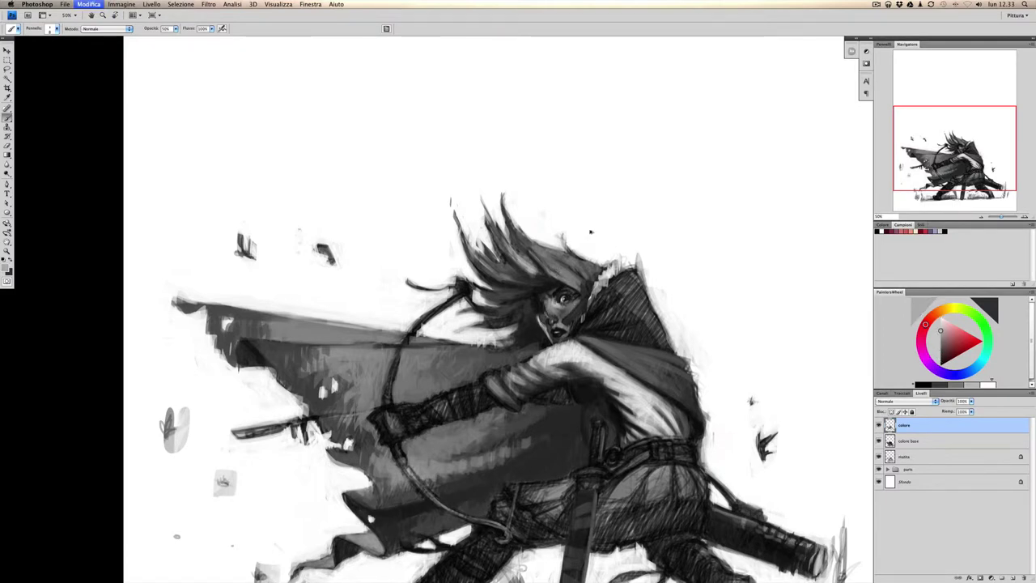
pyautogui.press('9')
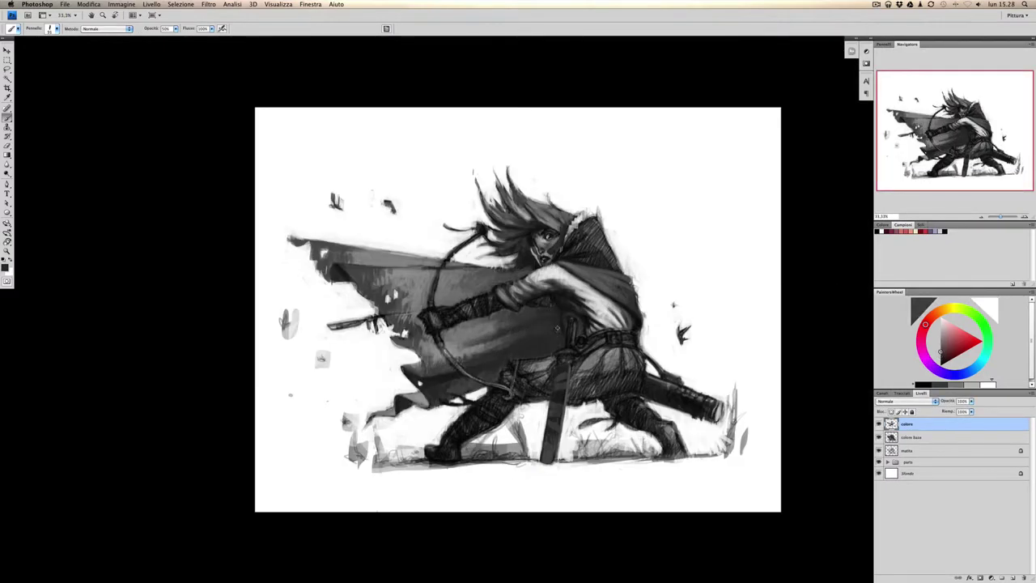
# Smooth the greys over the face, reshaping the far cheek, nose, lips and the shading around the eye.
pyautogui.scroll(2, 570, 187)
pyautogui.rightClick(559, 259)
pyautogui.press('Return')
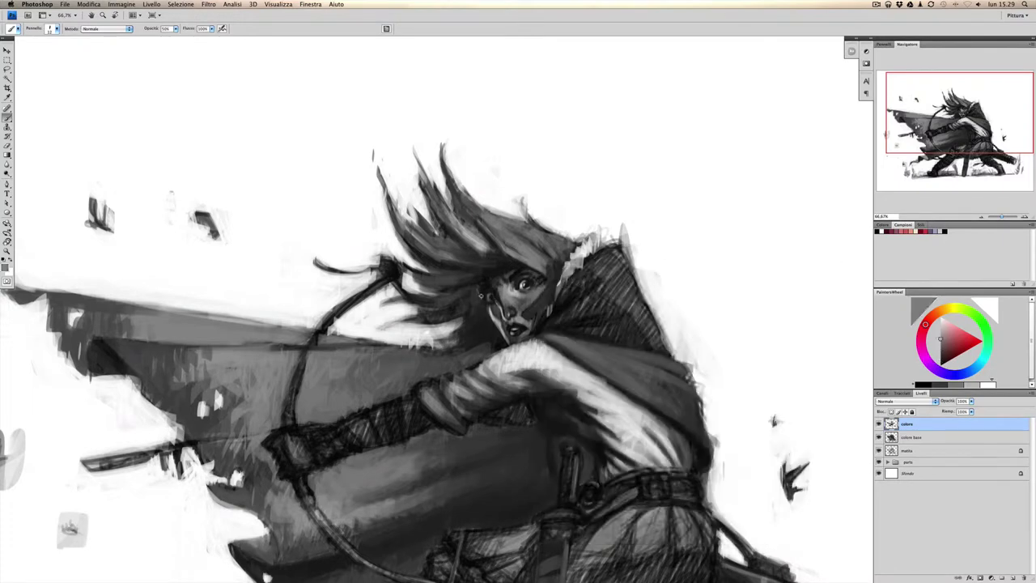
pyautogui.moveTo(481, 296); pyautogui.dragTo(497, 272)
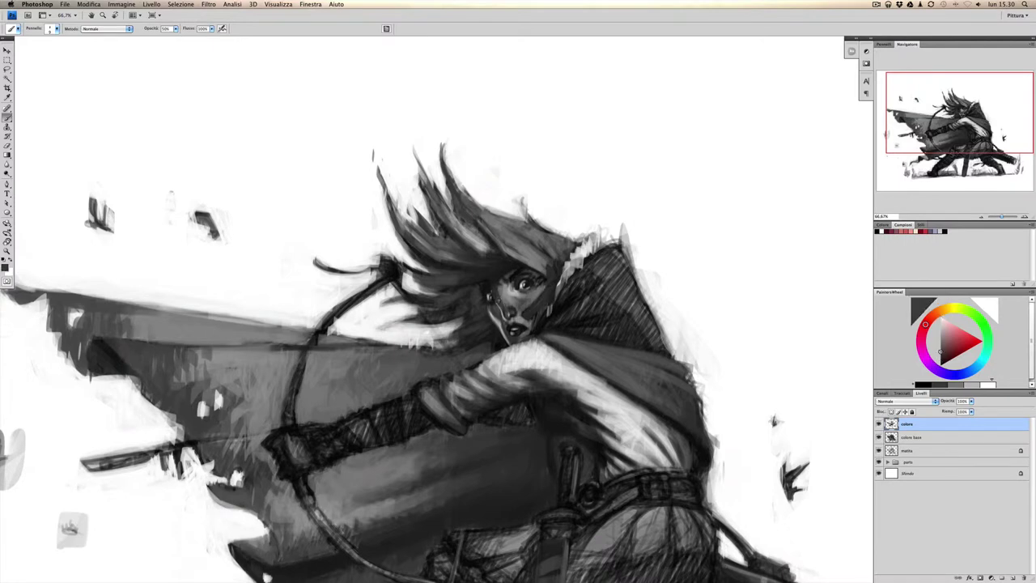
pyautogui.press(']')
pyautogui.keyDown('alt'); pyautogui.click(518, 291); pyautogui.keyUp('alt')
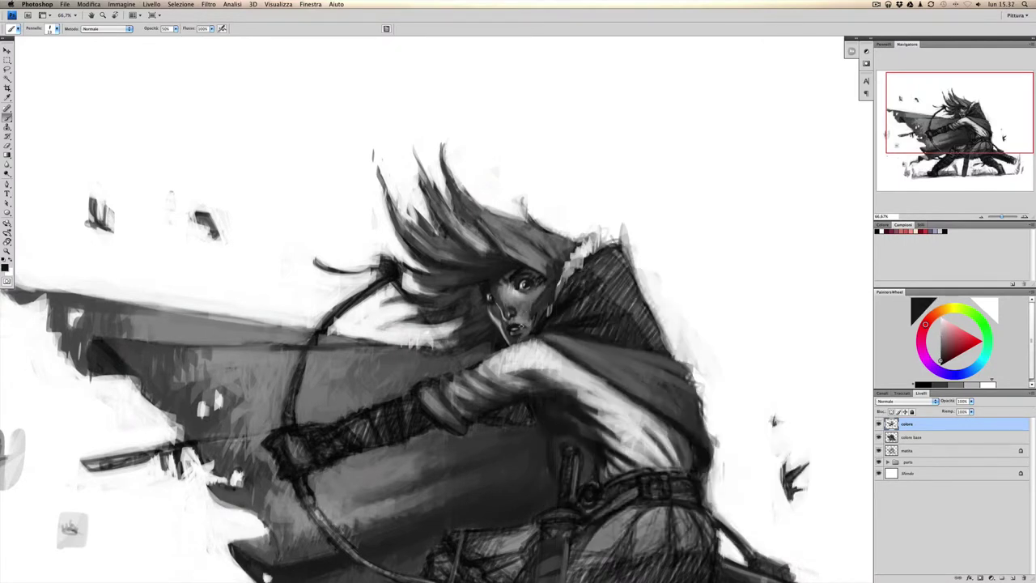
pyautogui.rightClick(538, 280)
pyautogui.press('Escape')
pyautogui.moveTo(531, 277); pyautogui.dragTo(526, 264)
# Darken the eye and jaw contours with a small brush and blend the cheek tones.
pyautogui.rightClick(495, 289)
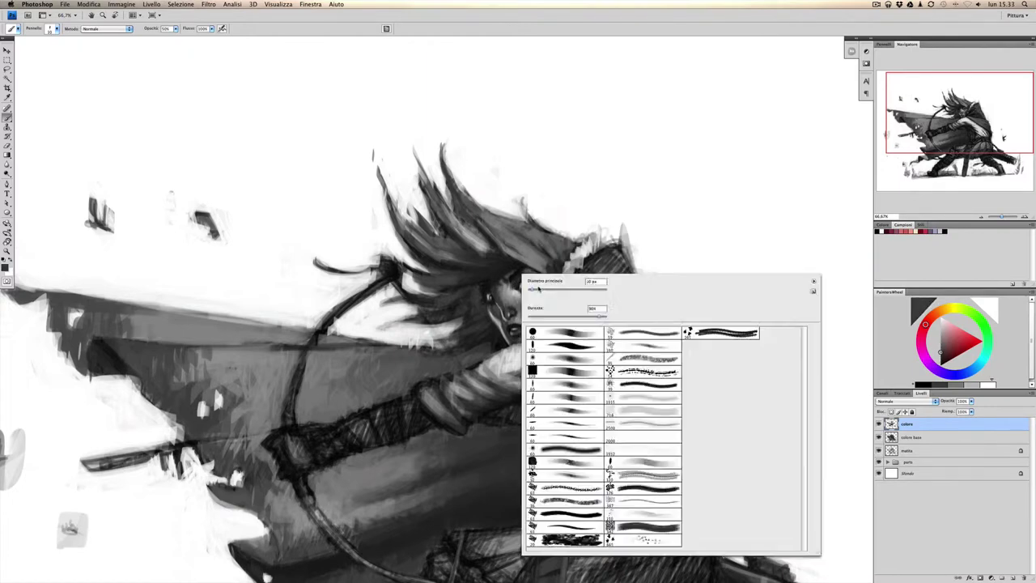
pyautogui.press('Escape')
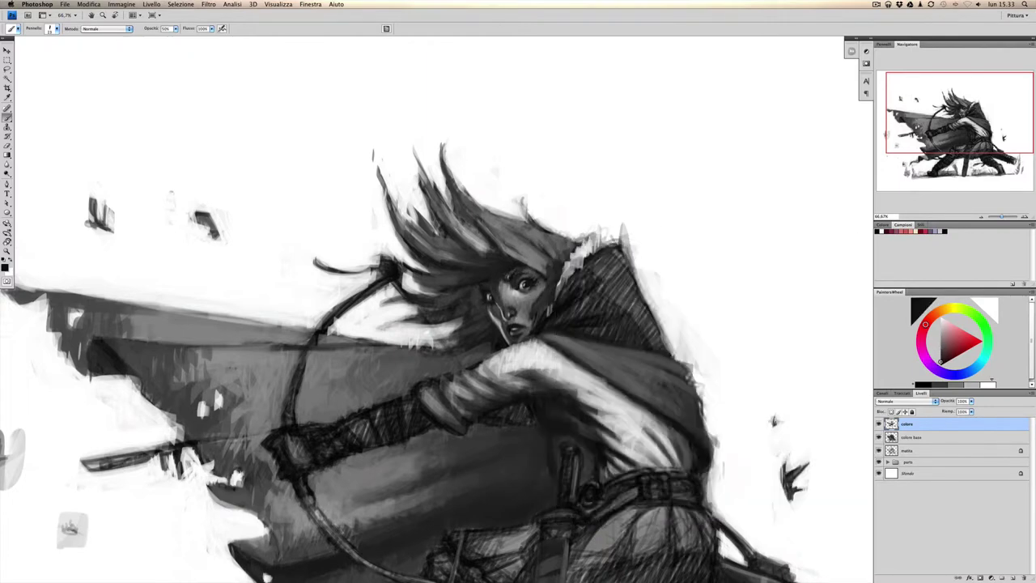
pyautogui.rightClick(478, 288)
pyautogui.press('Escape')
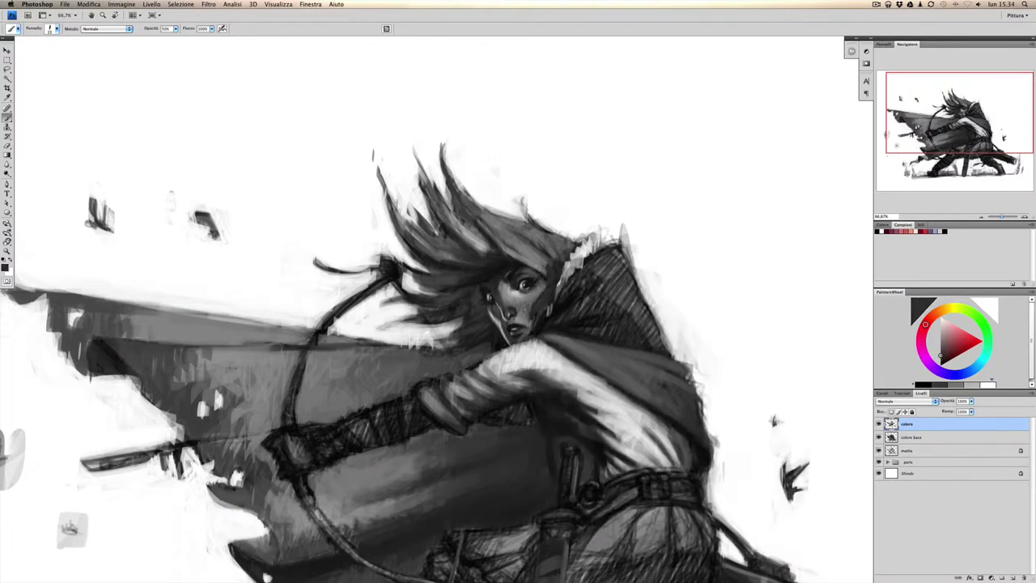
pyautogui.rightClick(563, 265)
pyautogui.press('Escape')
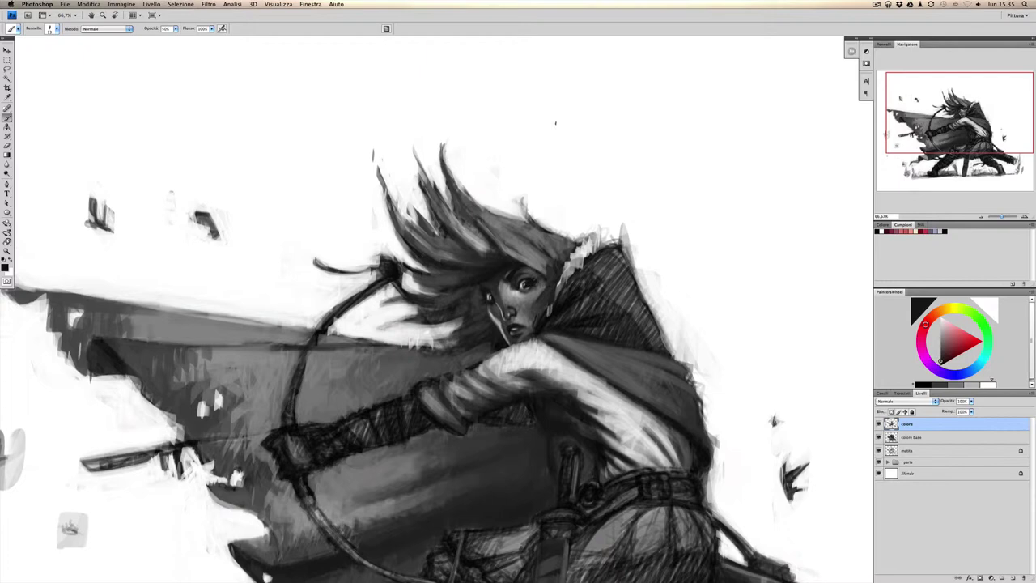
# Dot dark freckles over the cheek and nose and paint fine strands across the top of the hair.
pyautogui.rightClick(557, 264)
pyautogui.press('Escape')
pyautogui.rightClick(495, 213)
pyautogui.press('Escape')
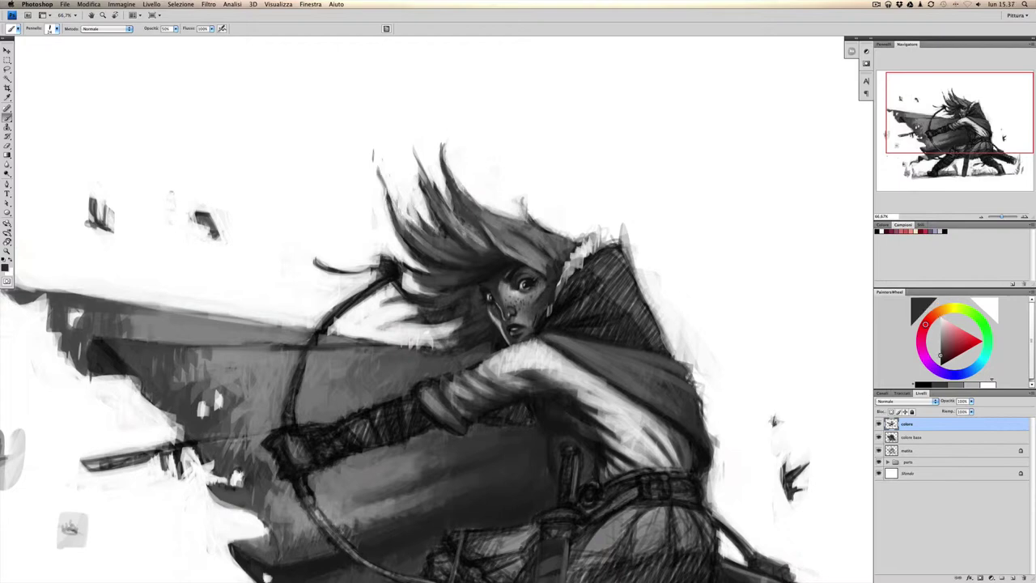
pyautogui.moveTo(524, 204); pyautogui.dragTo(546, 228)
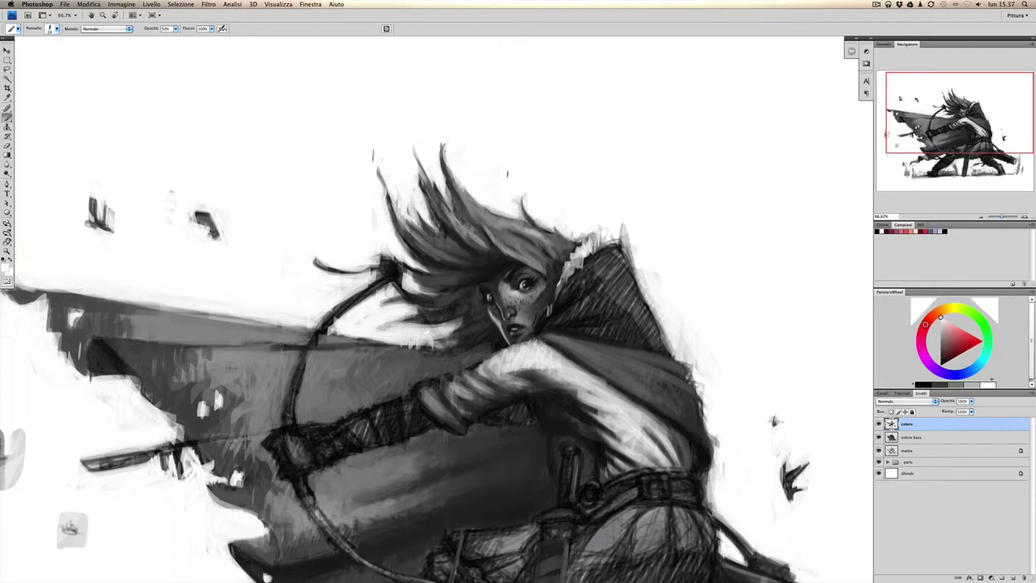
pyautogui.press('super+0')
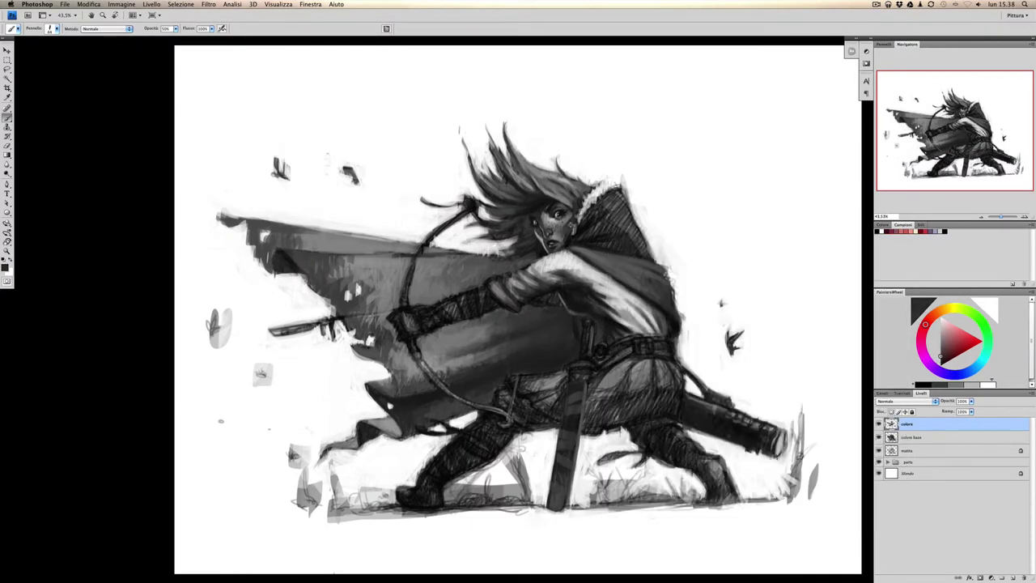
# Shade the back of the shirt with grey folds beneath the cloak's edge.
pyautogui.keyDown('alt'); pyautogui.click(615, 308); pyautogui.keyUp('alt')
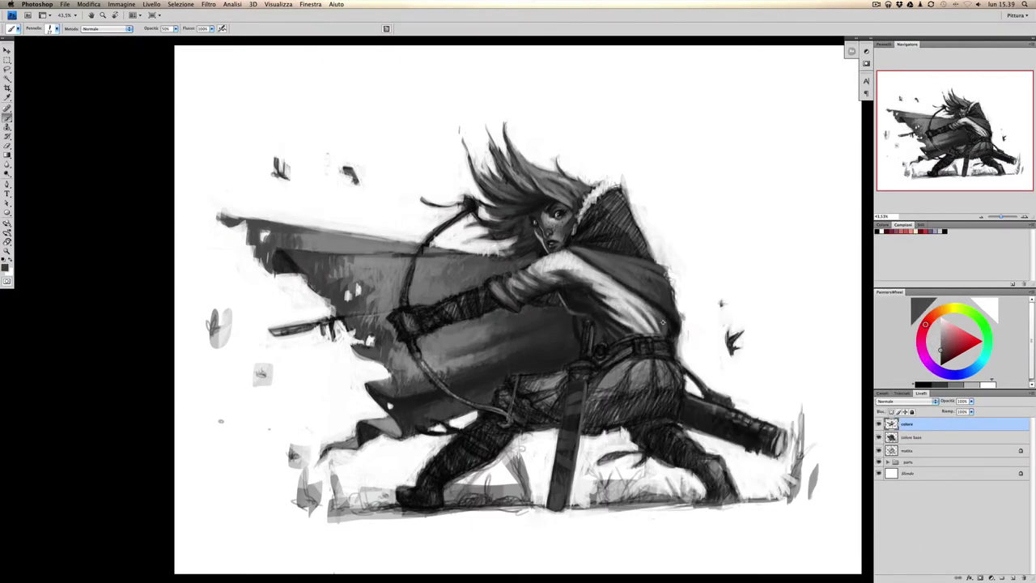
pyautogui.rightClick(668, 279)
pyautogui.press('Escape')
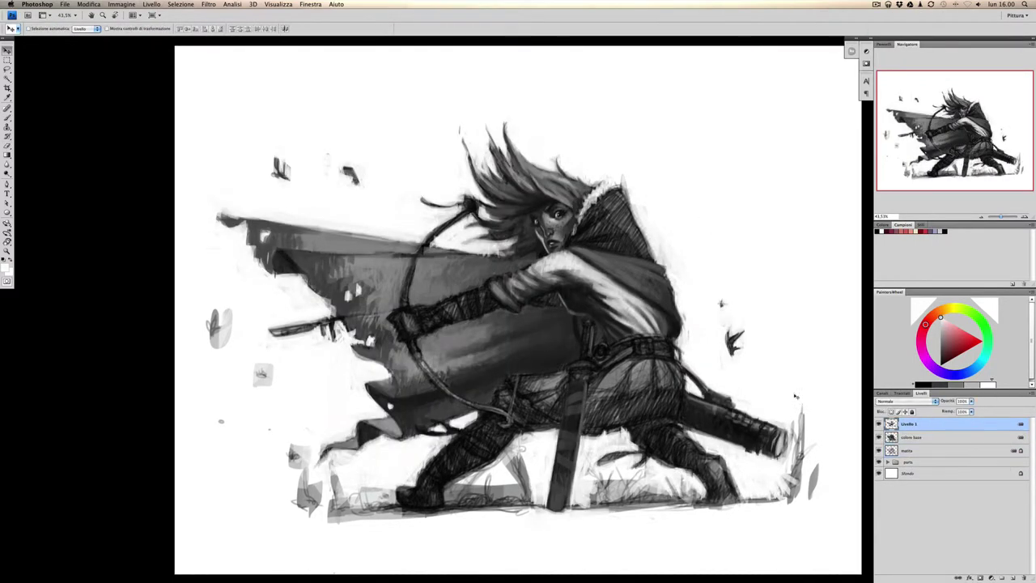
pyautogui.press('b')
pyautogui.rightClick(673, 260)
pyautogui.press('Escape')
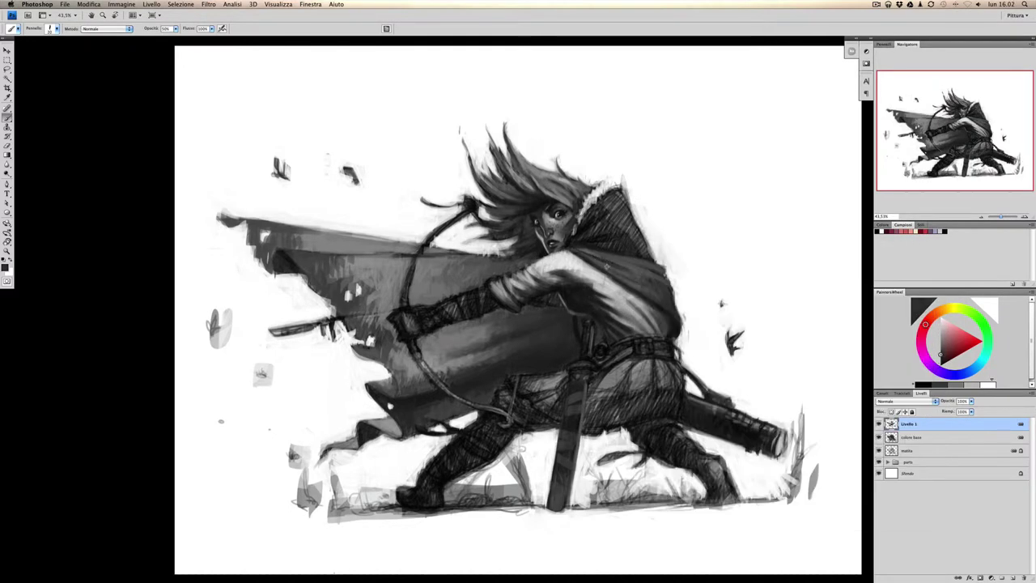
# Paint smooth grey folds on the cloak over the shoulder and brush white fur along the hood's collar.
pyautogui.keyDown('alt'); pyautogui.click(641, 272); pyautogui.keyUp('alt')
pyautogui.rightClick(641, 306)
pyautogui.click(607, 272)
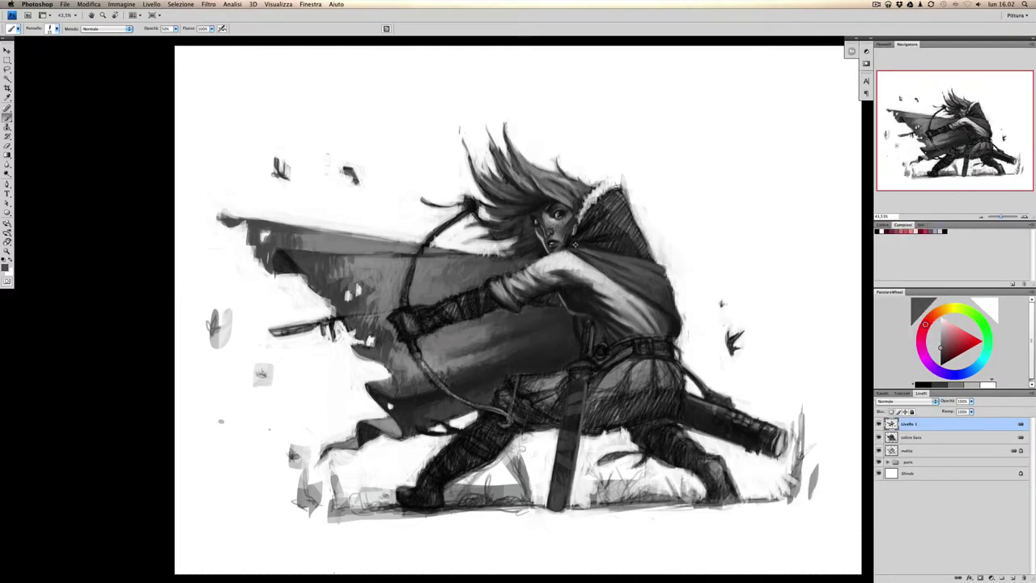
pyautogui.keyDown('alt'); pyautogui.click(593, 106); pyautogui.keyUp('alt')
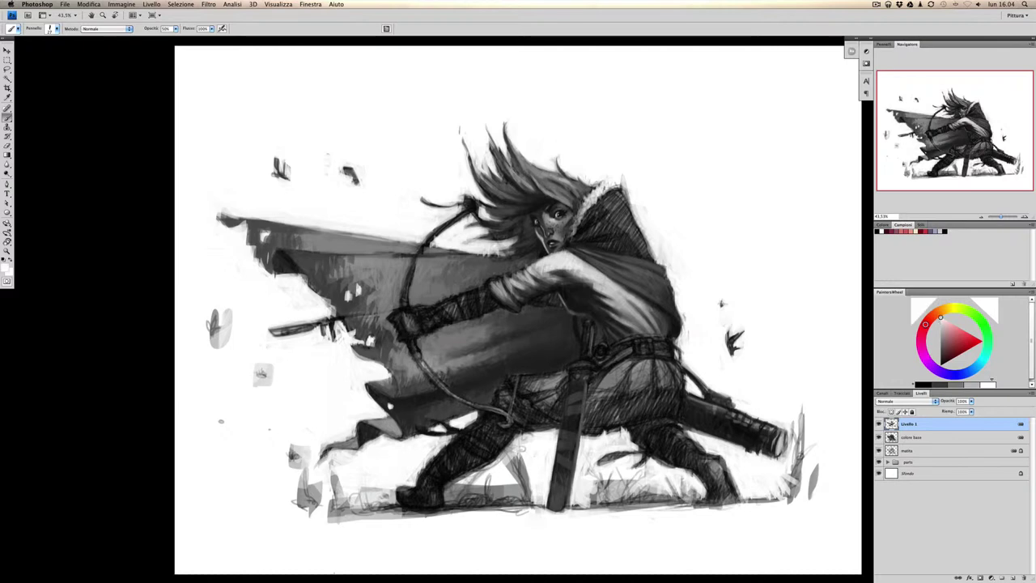
# Cover the hood's hatching with smooth greys, clean its outer edge and add soft folds down the cloak.
pyautogui.keyDown('alt'); pyautogui.click(584, 235); pyautogui.keyUp('alt')
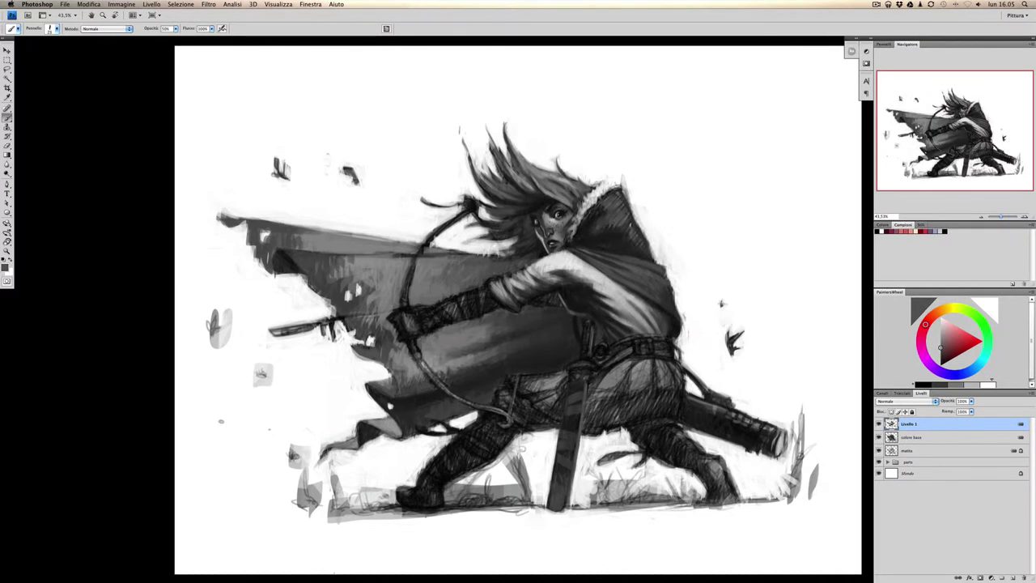
pyautogui.rightClick(628, 207)
pyautogui.press('Escape')
pyautogui.keyDown('alt'); pyautogui.click(623, 188); pyautogui.keyUp('alt')
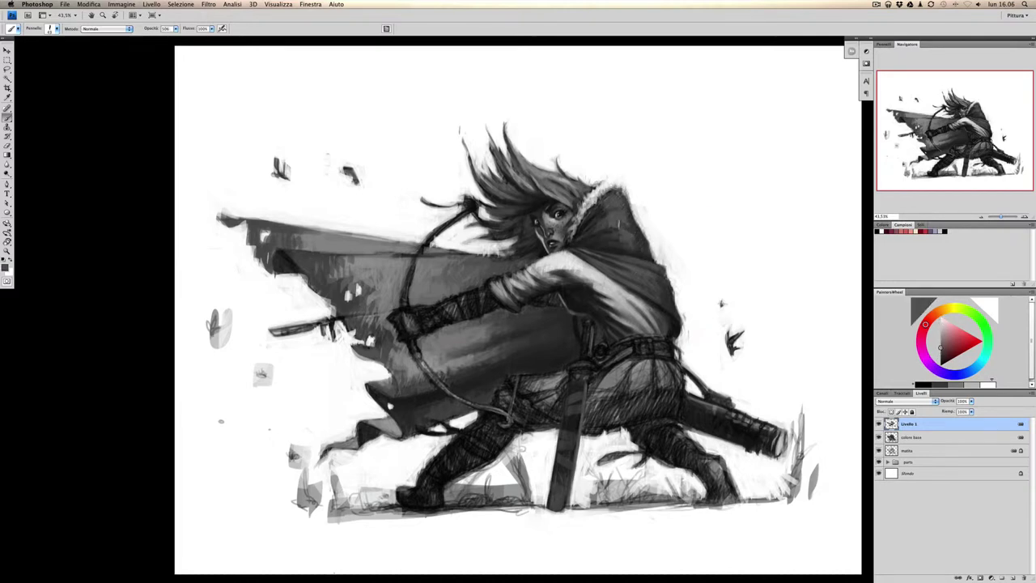
pyautogui.keyDown('alt'); pyautogui.click(676, 272); pyautogui.keyUp('alt')
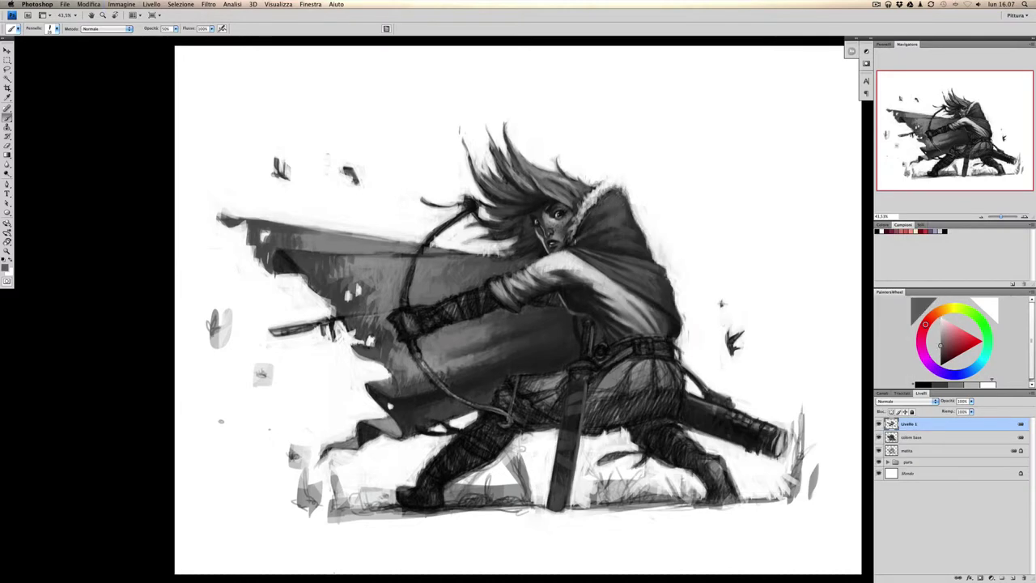
pyautogui.keyDown('alt'); pyautogui.click(602, 286); pyautogui.keyUp('alt')
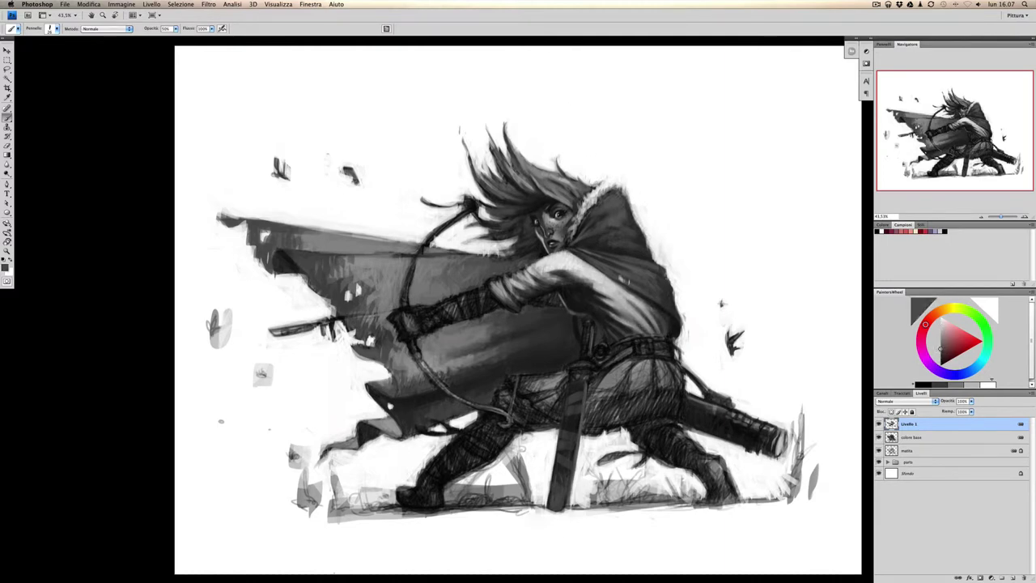
# Paint grey tones over the hatched trousers at the hip and along the front thigh.
pyautogui.keyDown('alt'); pyautogui.click(735, 339); pyautogui.keyUp('alt')
pyautogui.keyDown('alt'); pyautogui.click(632, 405); pyautogui.keyUp('alt')
pyautogui.moveTo(607, 429)
pyautogui.mouseDown()
pyautogui.moveTo(663, 397)
pyautogui.moveTo(635, 380)
pyautogui.moveTo(675, 368)
pyautogui.moveTo(647, 377)
pyautogui.mouseUp()
pyautogui.rightClick(649, 380)
pyautogui.press('Return')
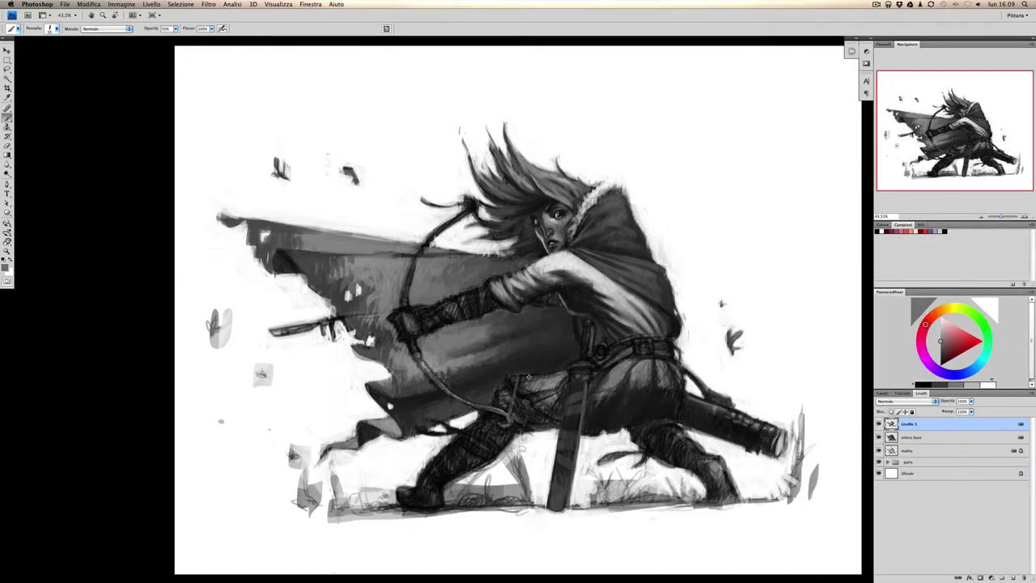
pyautogui.keyDown('alt'); pyautogui.click(532, 379); pyautogui.keyUp('alt')
pyautogui.moveTo(532, 379); pyautogui.dragTo(540, 409)
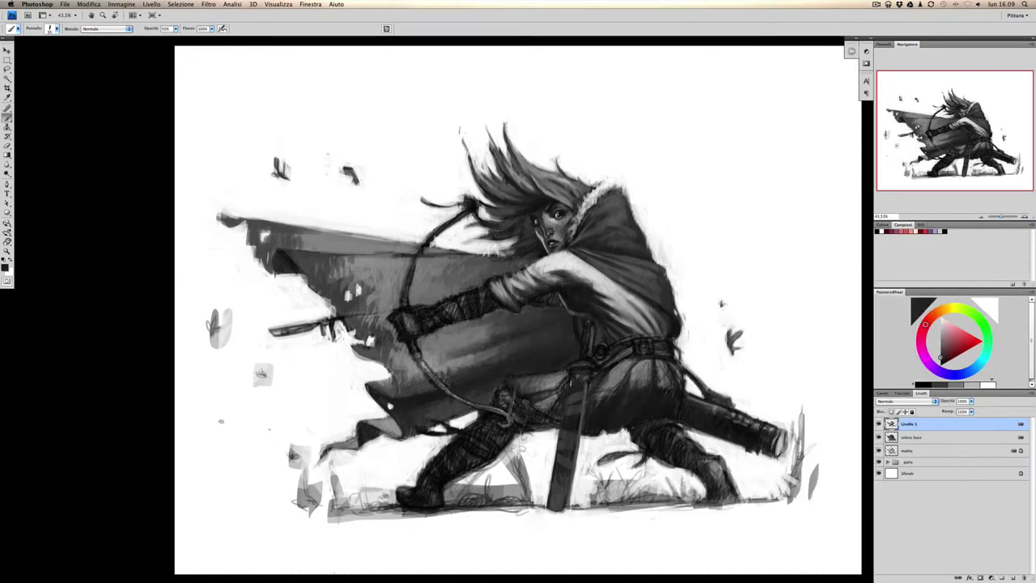
# Add dark folds to the trousers below the belt and render the quiver behind the hip.
pyautogui.keyDown('alt'); pyautogui.click(630, 368); pyautogui.keyUp('alt')
pyautogui.moveTo(630, 369)
pyautogui.mouseDown()
pyautogui.moveTo(637, 412)
pyautogui.moveTo(648, 368)
pyautogui.moveTo(550, 390)
pyautogui.mouseUp()
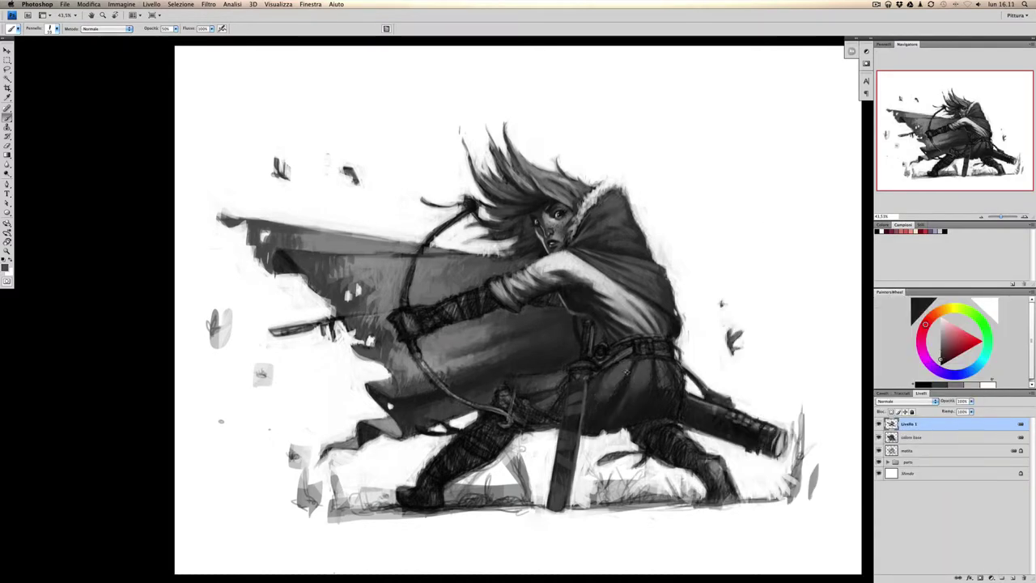
pyautogui.keyDown('alt'); pyautogui.click(643, 385); pyautogui.keyUp('alt')
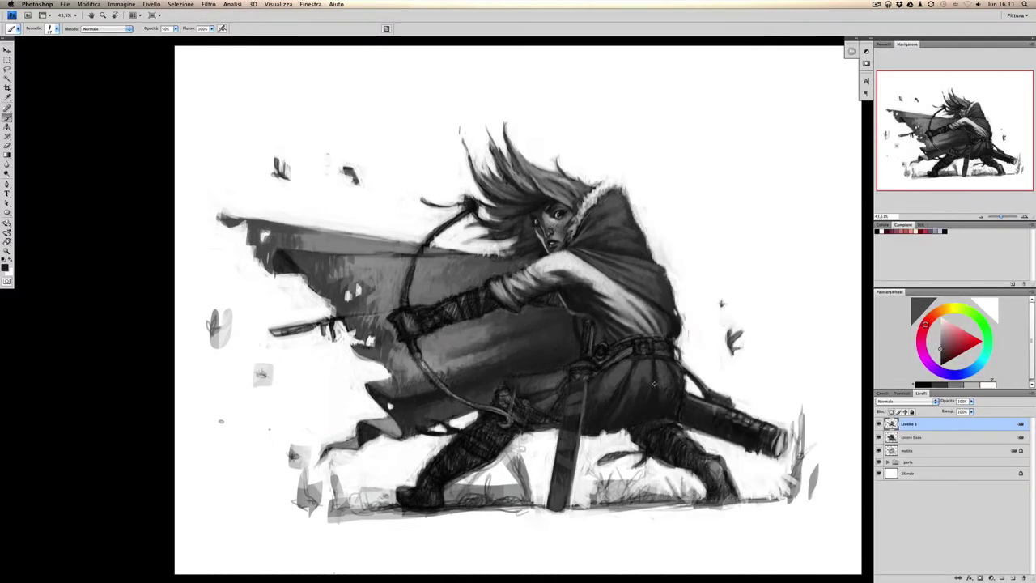
pyautogui.keyDown('alt'); pyautogui.click(653, 384); pyautogui.keyUp('alt')
pyautogui.moveTo(673, 374)
pyautogui.mouseDown()
pyautogui.moveTo(684, 356)
pyautogui.moveTo(691, 404)
pyautogui.moveTo(765, 453)
pyautogui.moveTo(741, 422)
pyautogui.mouseUp()
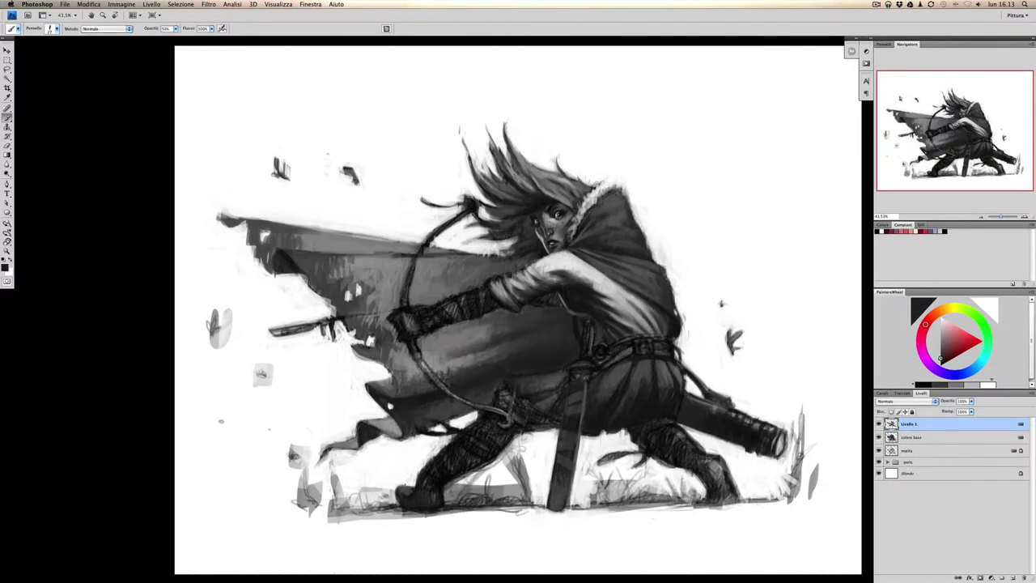
# Paint the front leg's boot and wrappings with dark bands and save the painting.
pyautogui.moveTo(445, 494)
pyautogui.mouseDown()
pyautogui.moveTo(493, 473)
pyautogui.moveTo(431, 490)
pyautogui.moveTo(457, 446)
pyautogui.moveTo(485, 430)
pyautogui.moveTo(421, 486)
pyautogui.moveTo(445, 449)
pyautogui.mouseUp()
pyautogui.press('super+s')
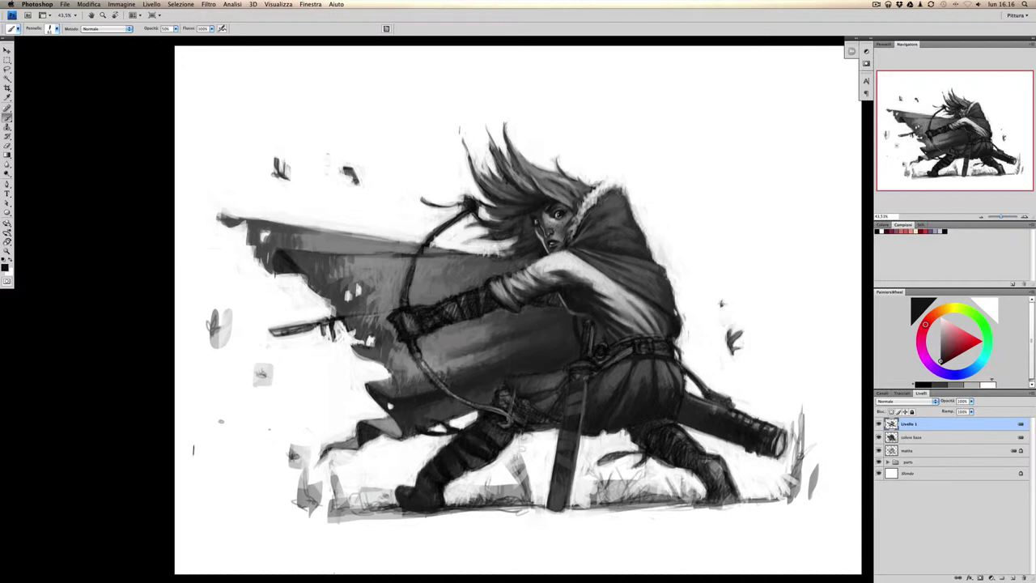
# Paint white over the grey patches around the small floating leaves below the cape's torn edge.
pyautogui.press('x')
pyautogui.moveTo(256, 379); pyautogui.dragTo(267, 366)
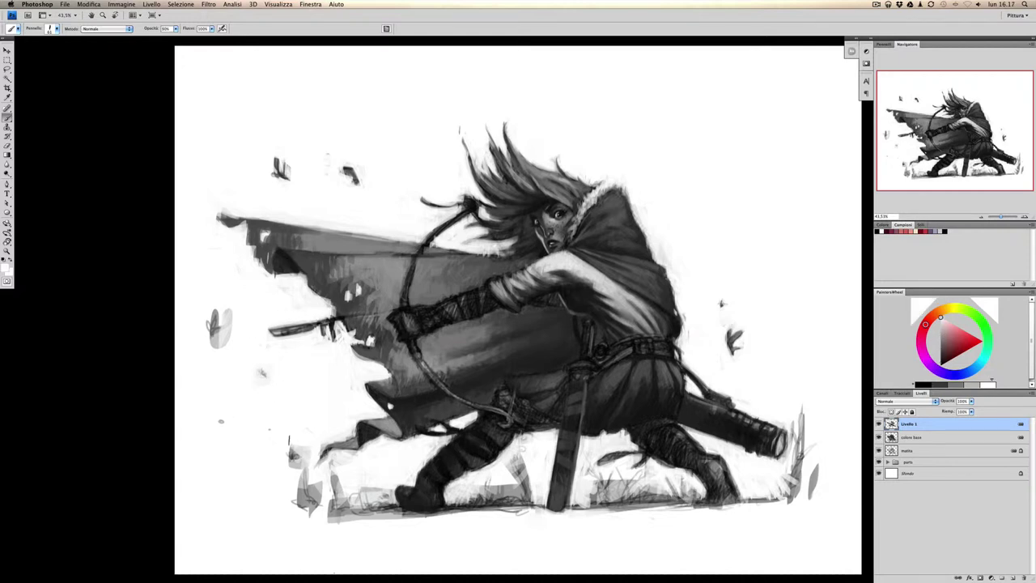
pyautogui.press('XF86AudioLowerVolume')
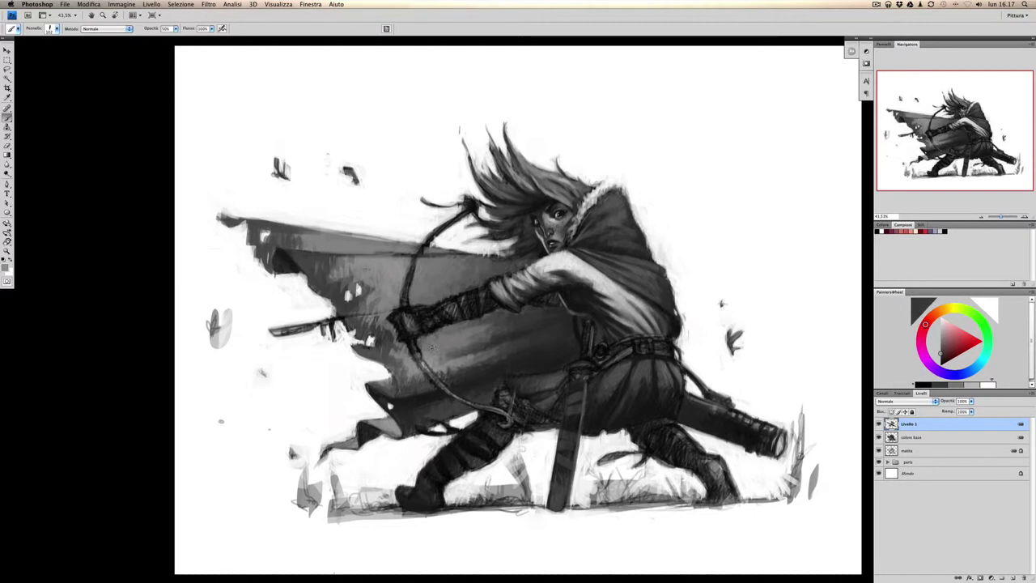
# Blend lighter and darker greys across the cape's central folds behind the bow arm.
pyautogui.keyDown('alt'); pyautogui.click(490, 327); pyautogui.keyUp('alt')
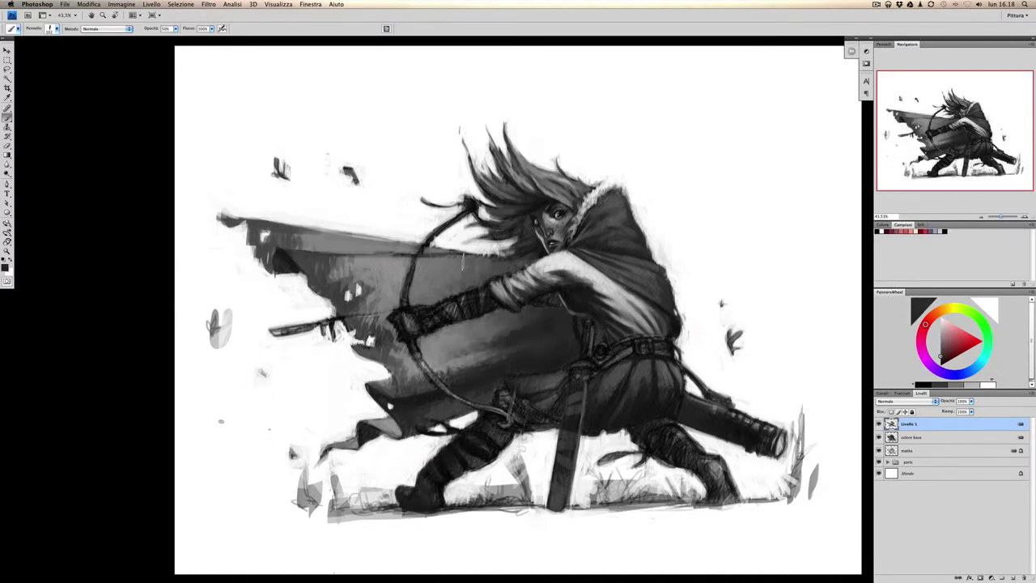
pyautogui.moveTo(527, 351); pyautogui.dragTo(563, 347)
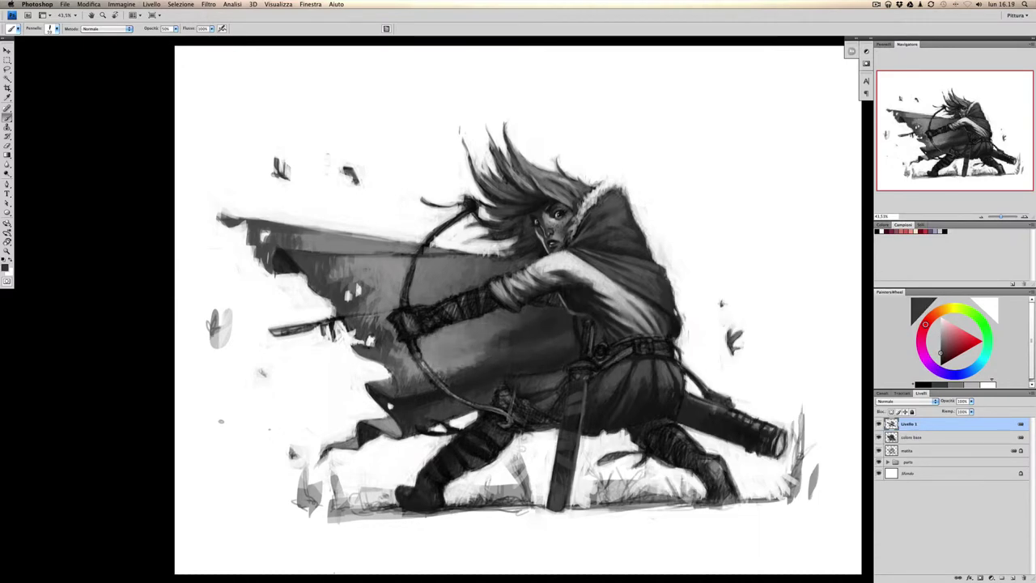
# Paint the cloth flap above the front thigh with a sampled cape grey and define its light upper edge.
pyautogui.keyDown('alt'); pyautogui.click(510, 377); pyautogui.keyUp('alt')
pyautogui.rightClick(361, 232)
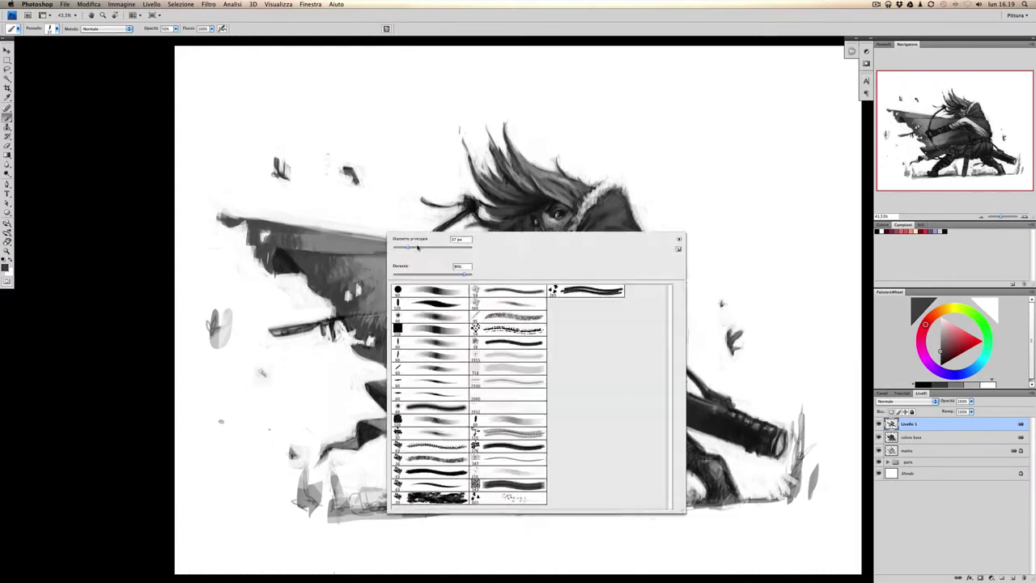
pyautogui.press('Return')
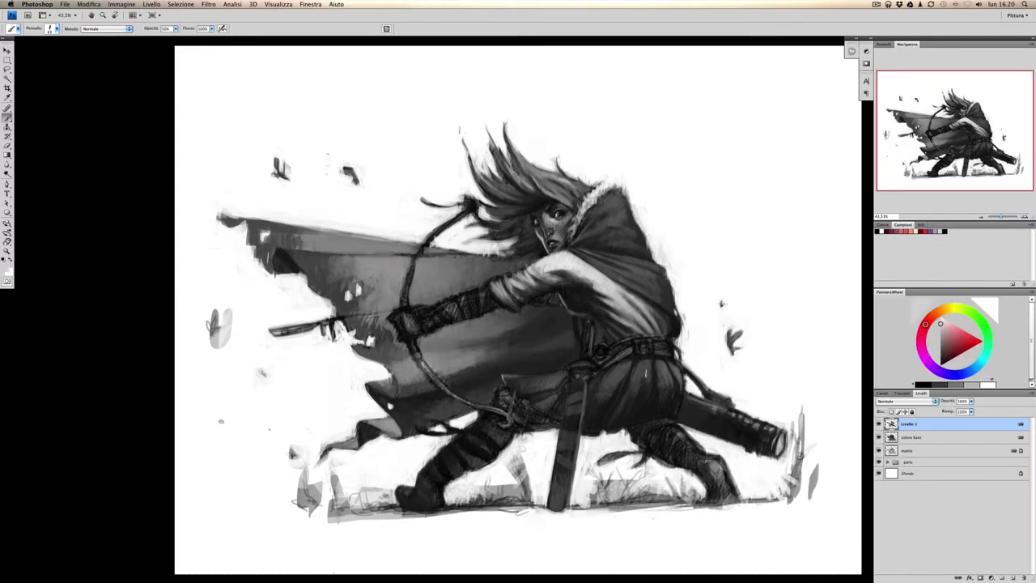
# Paint white at 80% opacity over the grey patches around the ground and between the archer's legs.
pyautogui.press('8')
pyautogui.moveTo(383, 521)
pyautogui.mouseDown()
pyautogui.moveTo(527, 461)
pyautogui.moveTo(491, 484)
pyautogui.moveTo(538, 429)
pyautogui.mouseUp()
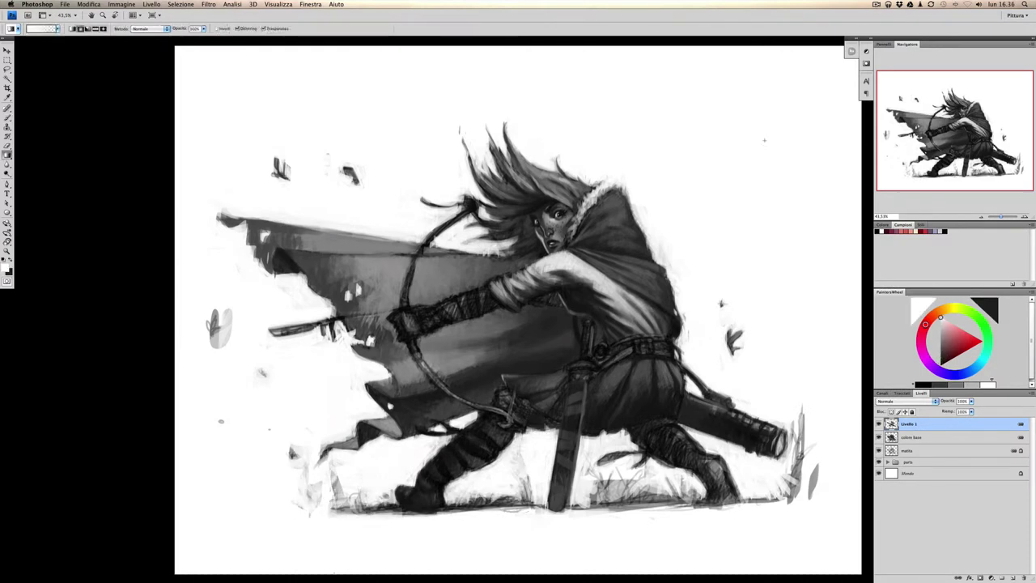
pyautogui.press('b')
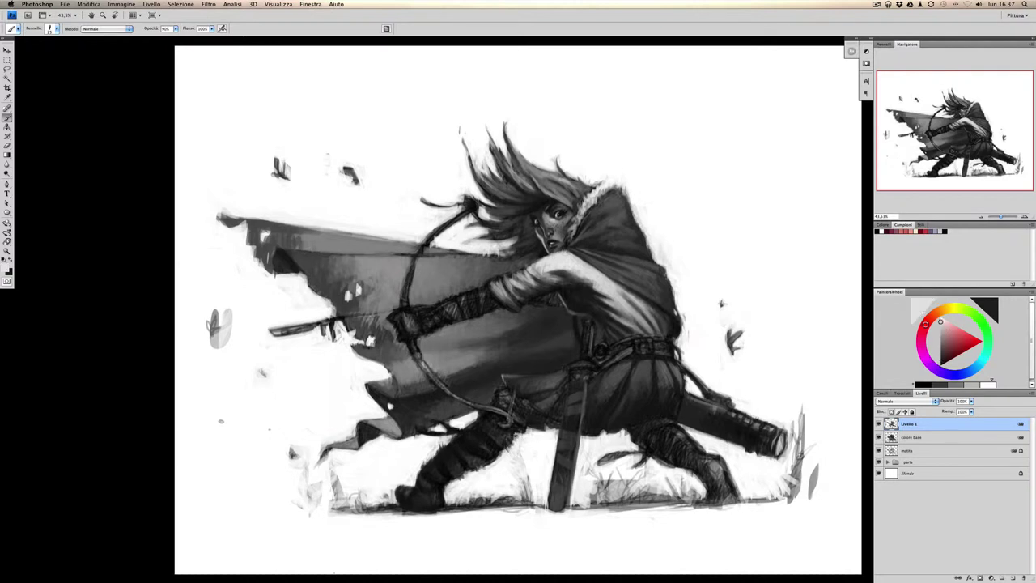
# Render the front leg's wrappings with short dark strokes at 50% opacity using a sampled dark tone.
pyautogui.keyDown('alt'); pyautogui.click(471, 425); pyautogui.keyUp('alt')
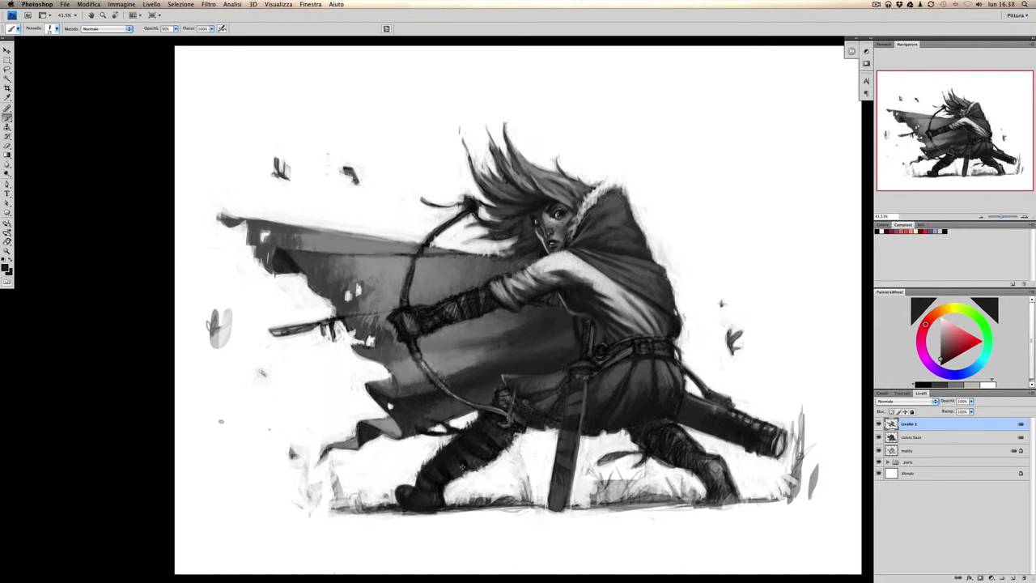
pyautogui.press('5')
pyautogui.moveTo(439, 488); pyautogui.dragTo(356, 483)
# Paint white at 80% opacity over the sketchy grey patch between the scabbard and the back leg.
pyautogui.rightClick(637, 297)
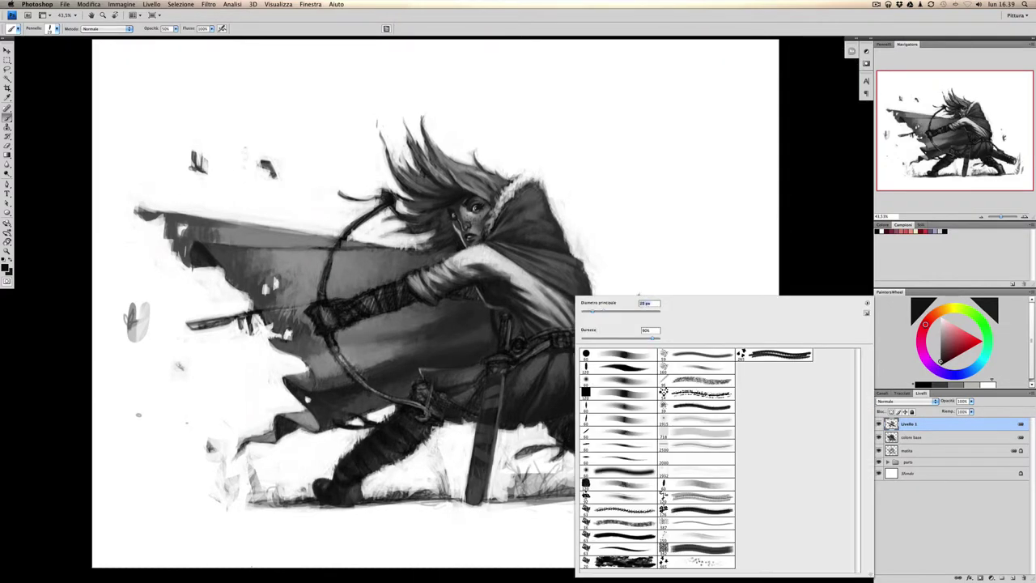
pyautogui.press('Return')
pyautogui.press('8')
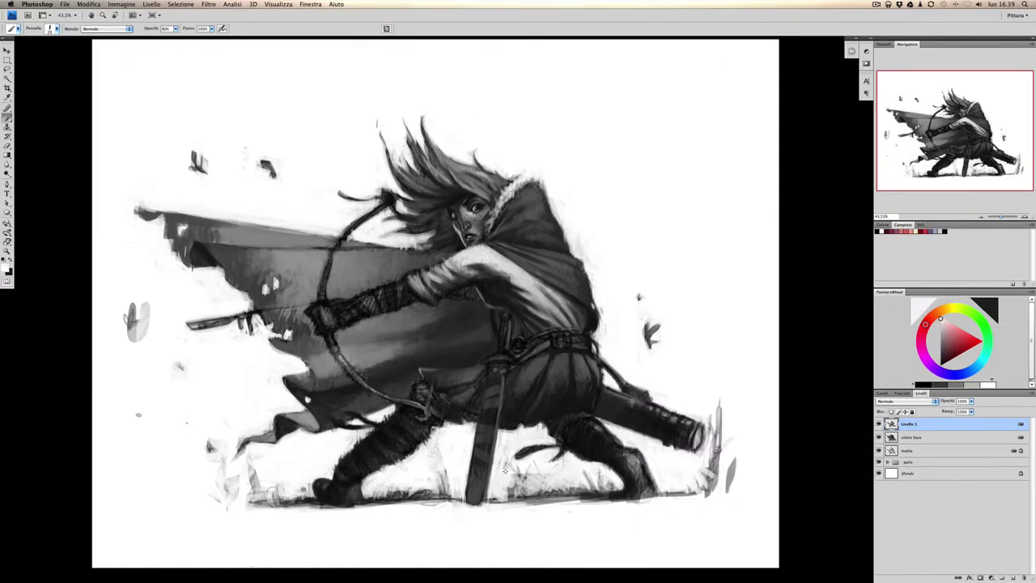
pyautogui.moveTo(505, 470); pyautogui.dragTo(534, 455)
pyautogui.press('x')
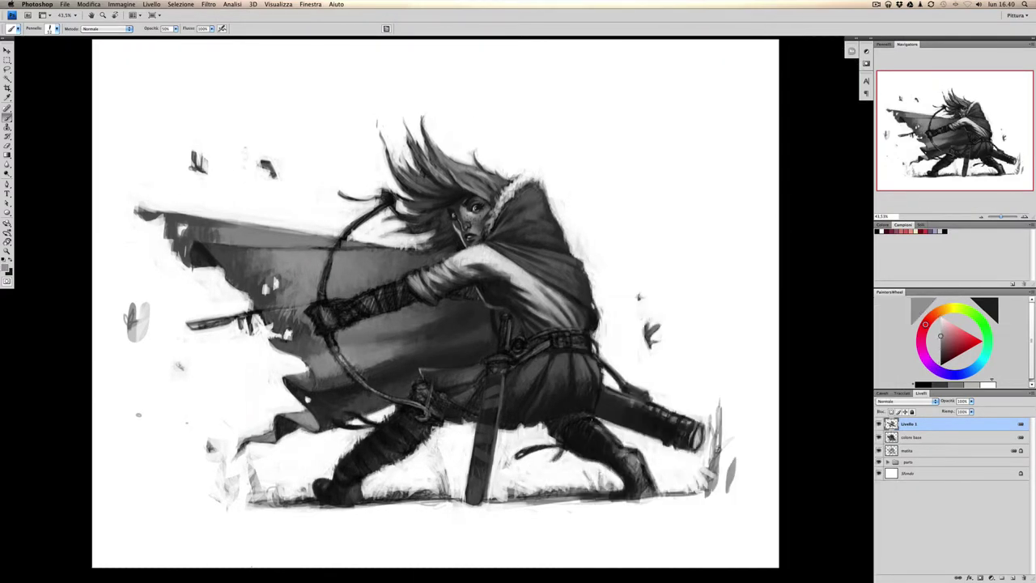
# Shade the back leg's wrappings and boot with dark and grey strokes at 50% opacity.
pyautogui.press('5')
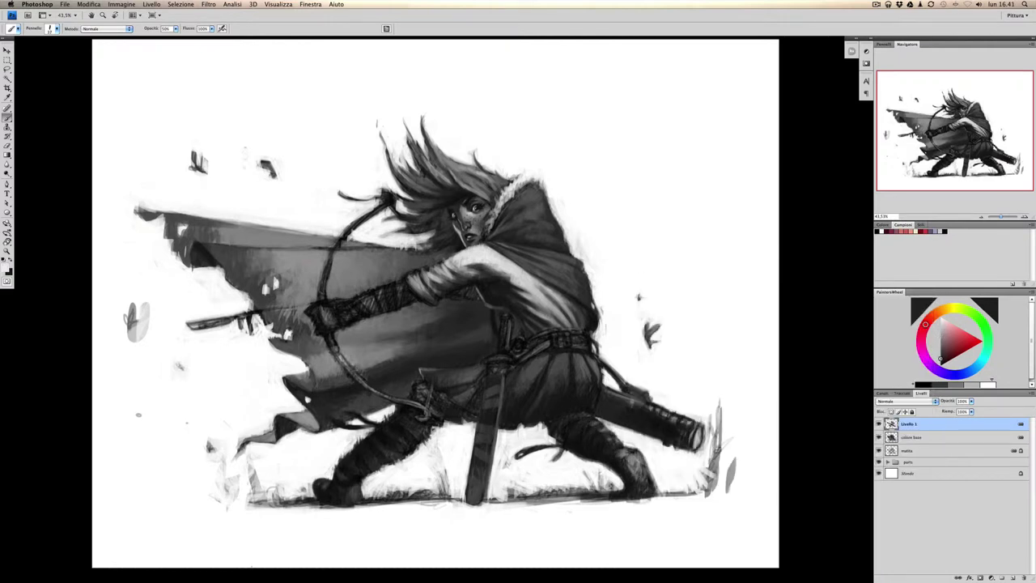
pyautogui.rightClick(673, 329)
pyautogui.press('Escape')
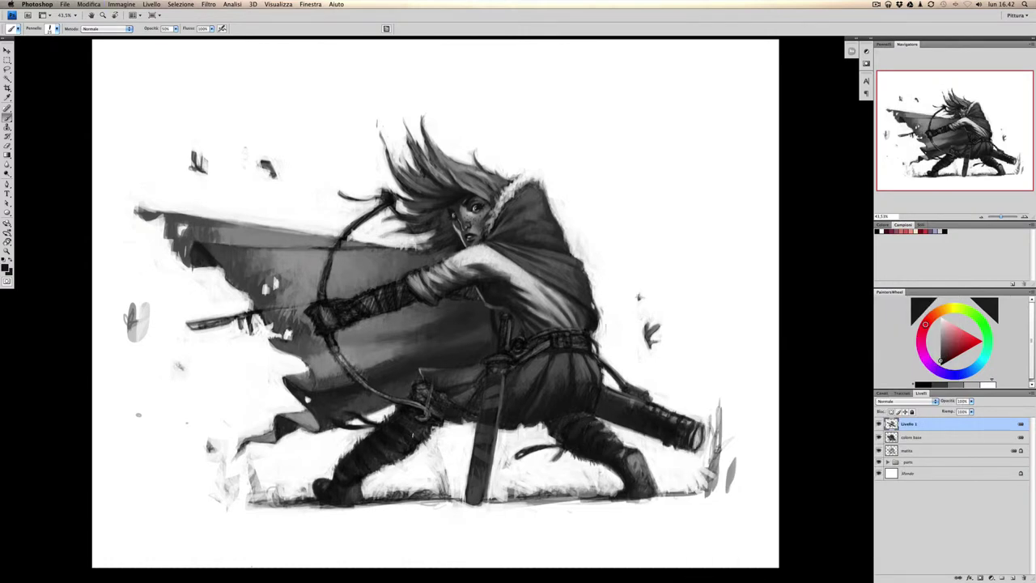
# Paint tall grass blades on both sides of the scabbard at 80% opacity and render the scabbard's lighter edge.
pyautogui.press('8')
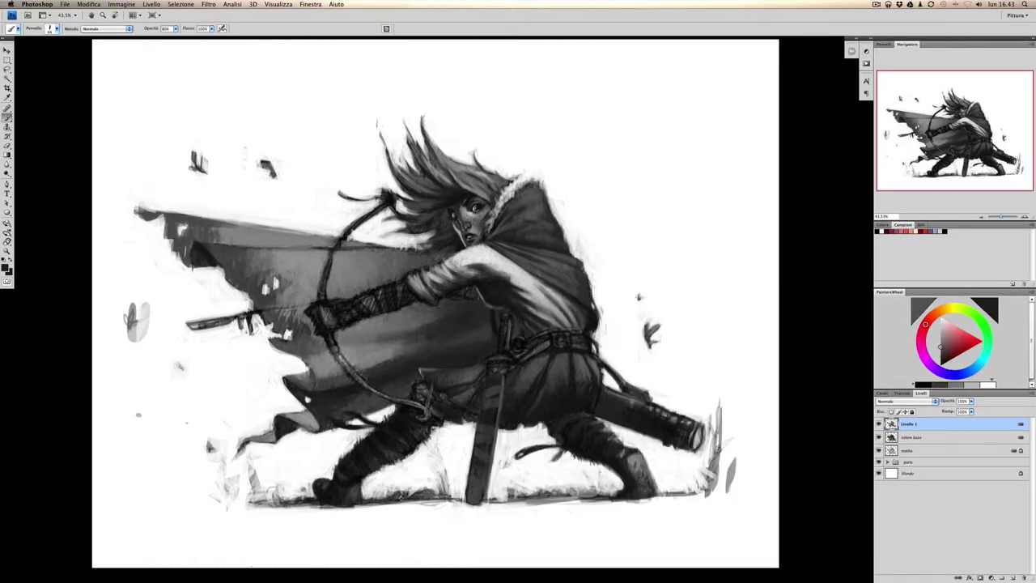
pyautogui.moveTo(445, 489); pyautogui.dragTo(440, 441)
pyautogui.moveTo(543, 489); pyautogui.dragTo(538, 453)
pyautogui.moveTo(449, 497); pyautogui.dragTo(506, 500)
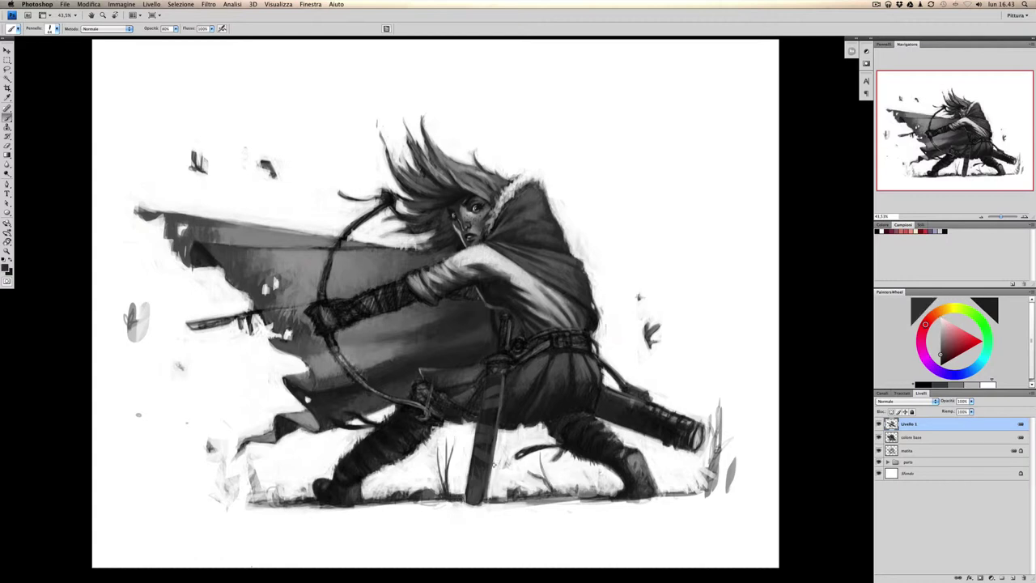
pyautogui.moveTo(493, 463)
pyautogui.mouseDown()
pyautogui.moveTo(473, 502)
pyautogui.moveTo(499, 378)
pyautogui.moveTo(488, 485)
pyautogui.mouseUp()
pyautogui.press('5')
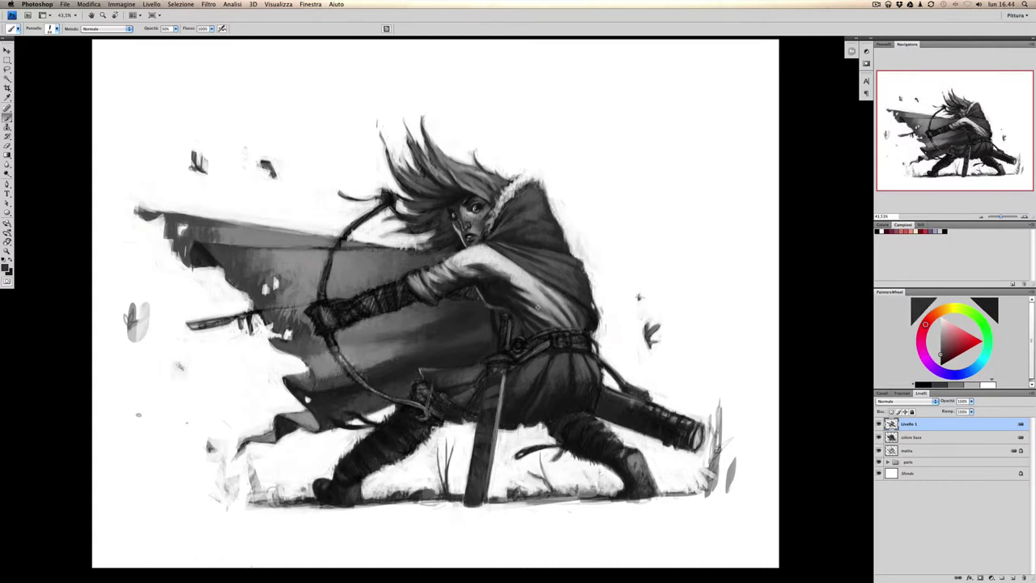
# Refine the light and dark folds of the shirt between the cape and the belt.
pyautogui.rightClick(506, 242)
pyautogui.rightClick(551, 222)
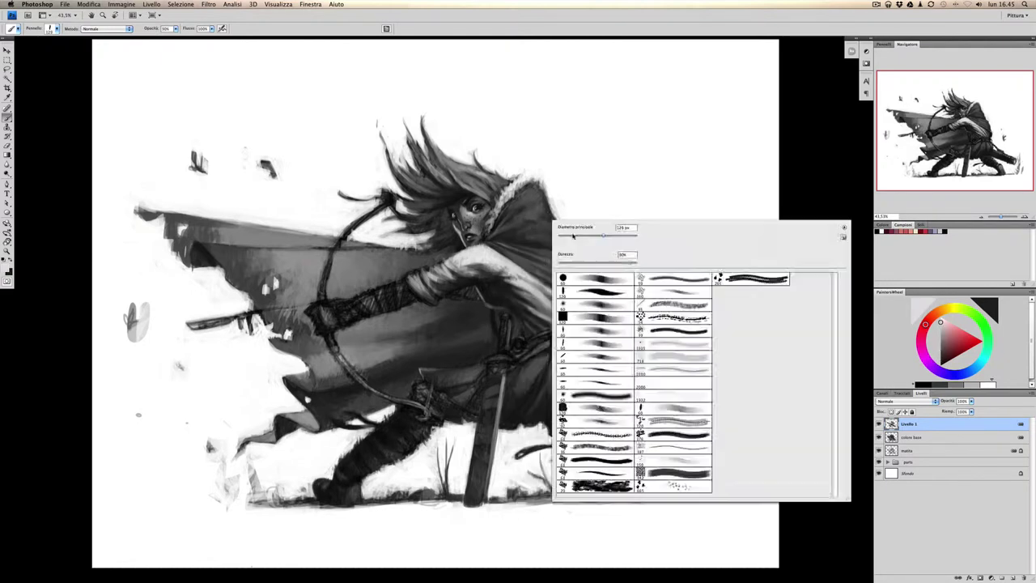
pyautogui.press('Escape')
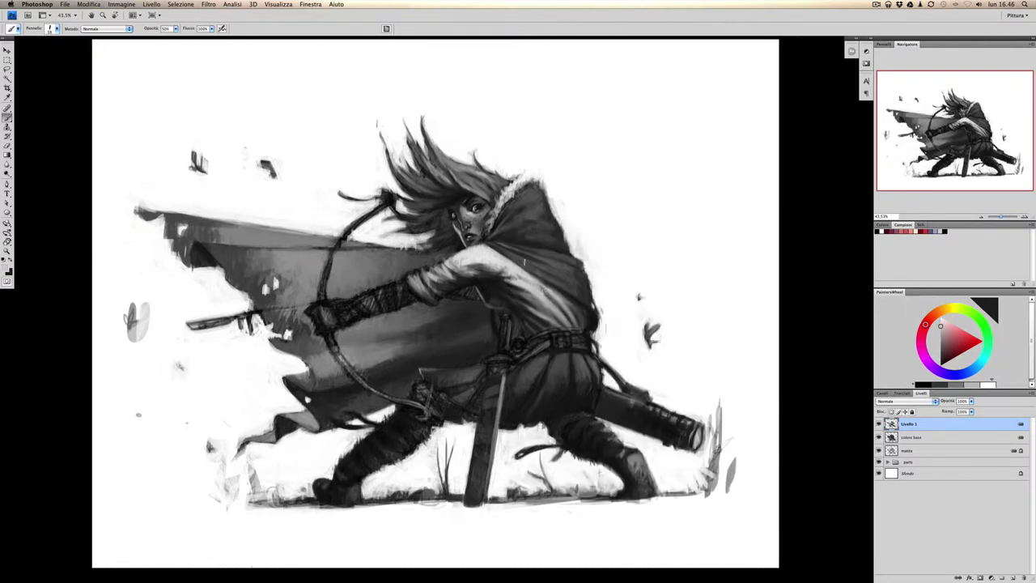
pyautogui.keyDown('alt'); pyautogui.click(534, 289); pyautogui.keyUp('alt')
pyautogui.rightClick(534, 323)
pyautogui.press('Escape')
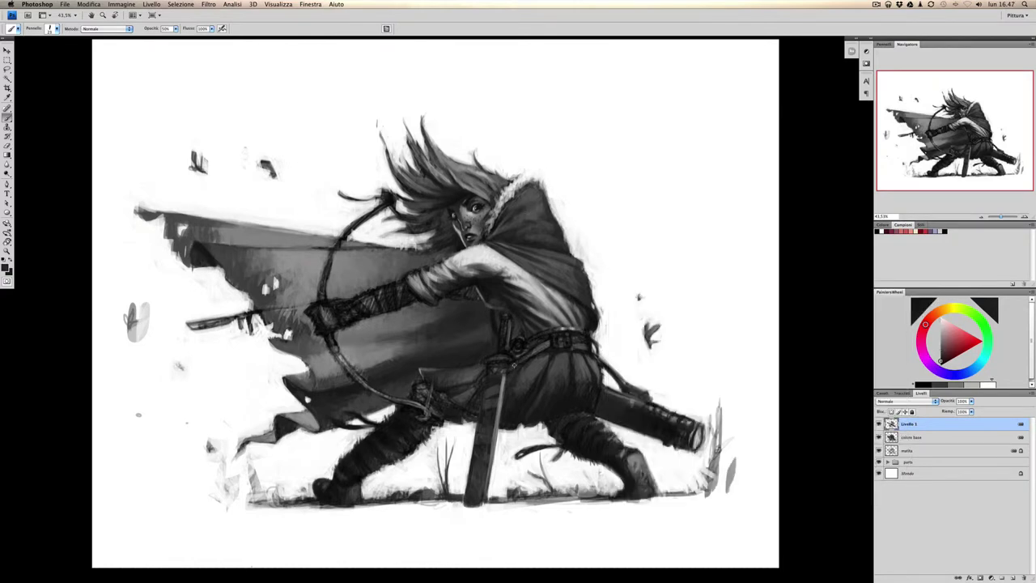
# Define the belt's straps and deepen the folds and lower edge of the trousers beside the back leg.
pyautogui.keyDown('alt'); pyautogui.click(513, 364); pyautogui.keyUp('alt')
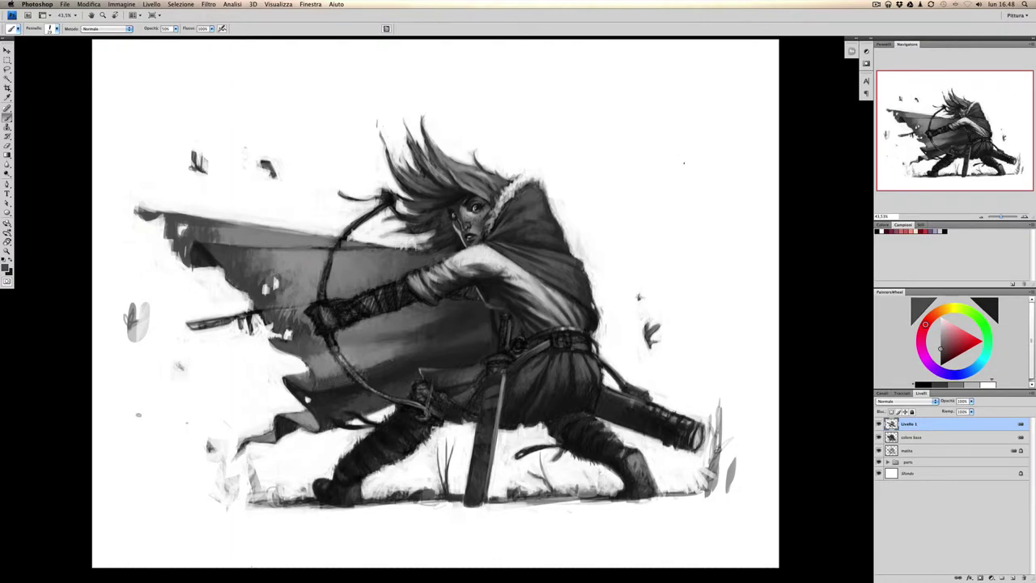
pyautogui.rightClick(683, 250)
pyautogui.press('Escape')
pyautogui.keyDown('alt'); pyautogui.click(628, 457); pyautogui.keyUp('alt')
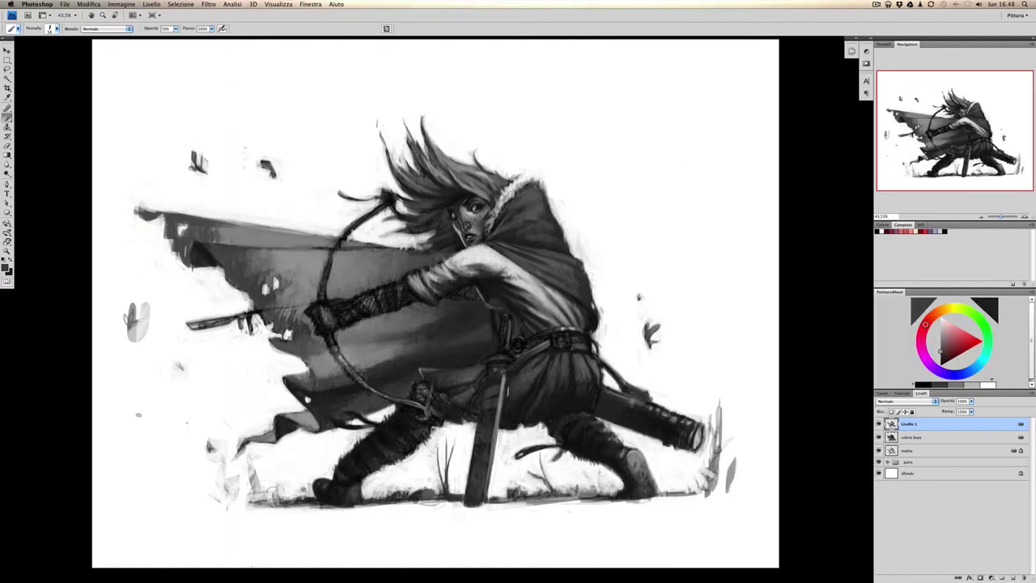
pyautogui.keyDown('alt'); pyautogui.click(516, 430); pyautogui.keyUp('alt')
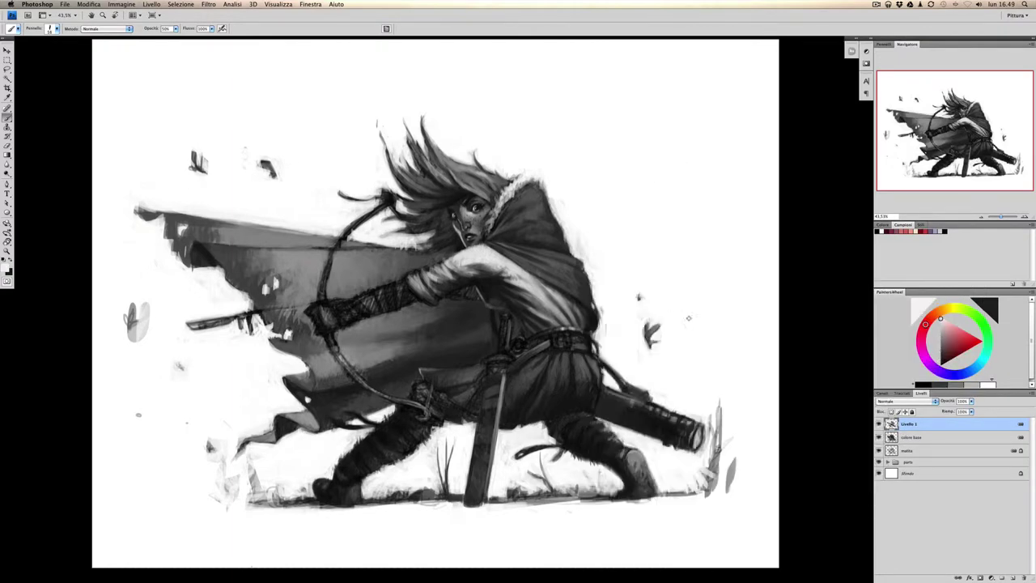
pyautogui.keyDown('alt'); pyautogui.click(543, 429); pyautogui.keyUp('alt')
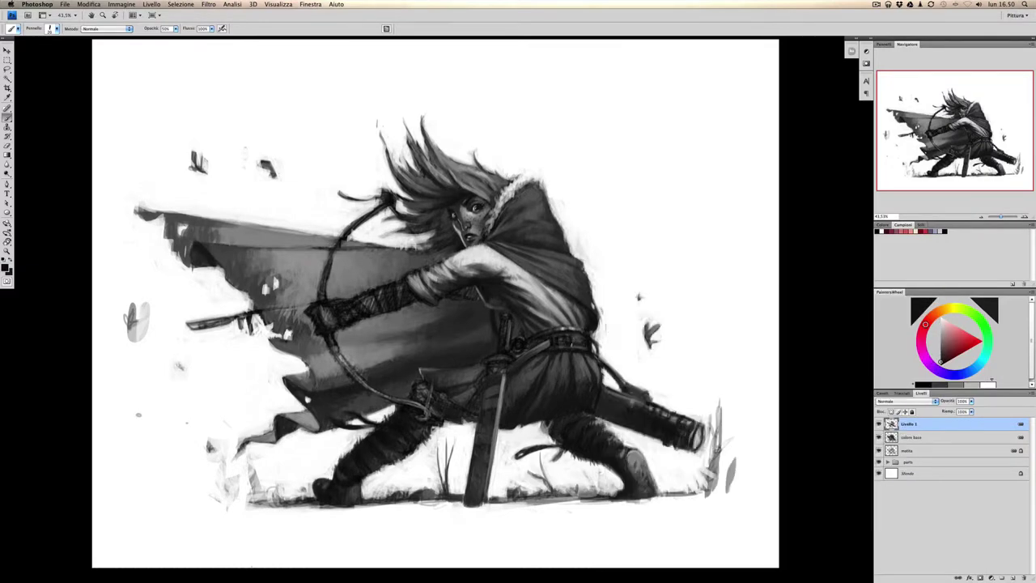
# Render the belt's ring and buckle details and darken the scabbard below the hilt.
pyautogui.keyDown('alt'); pyautogui.click(572, 340); pyautogui.keyUp('alt')
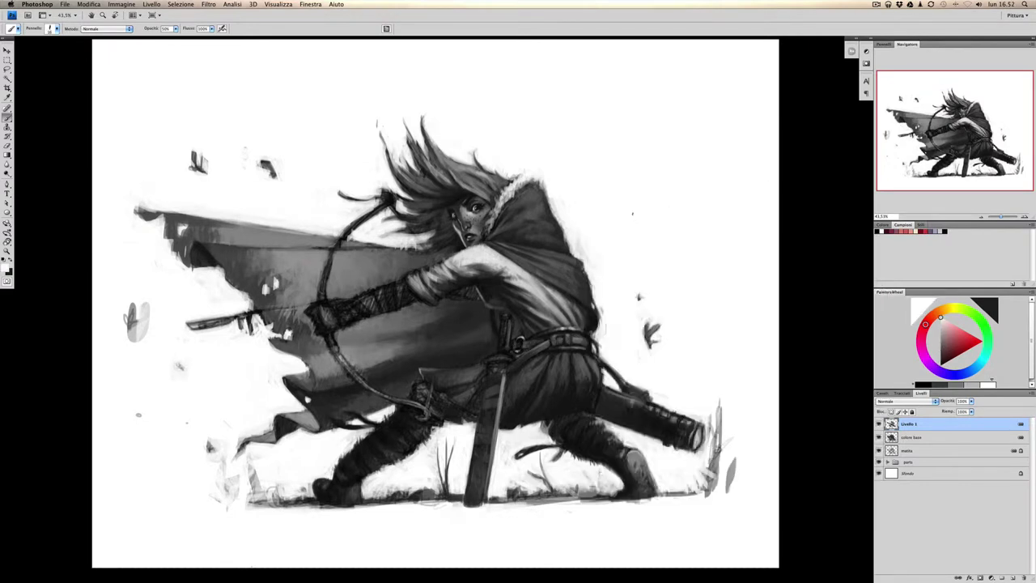
pyautogui.keyDown('alt'); pyautogui.click(520, 315); pyautogui.keyUp('alt')
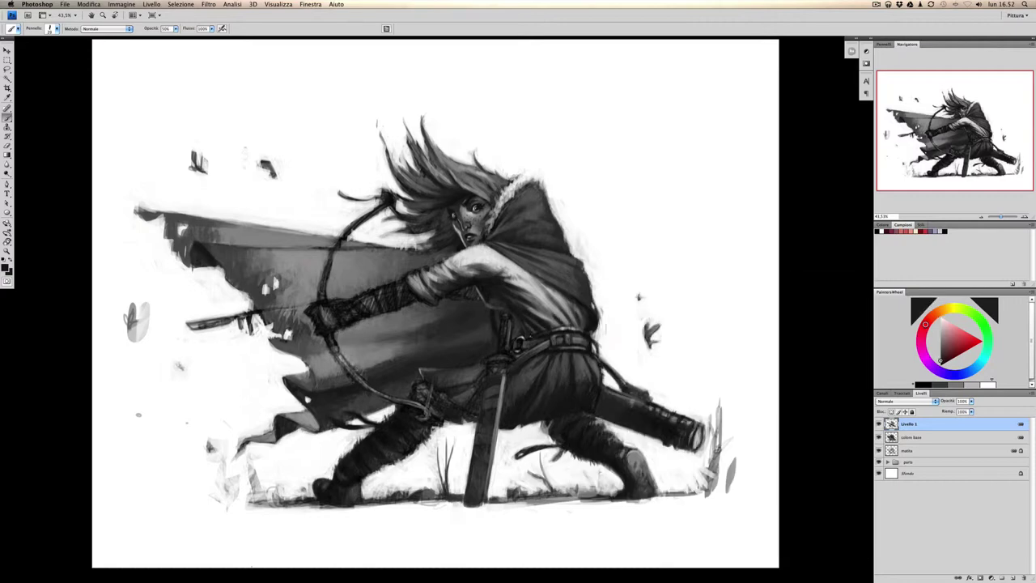
pyautogui.moveTo(500, 380); pyautogui.dragTo(494, 465)
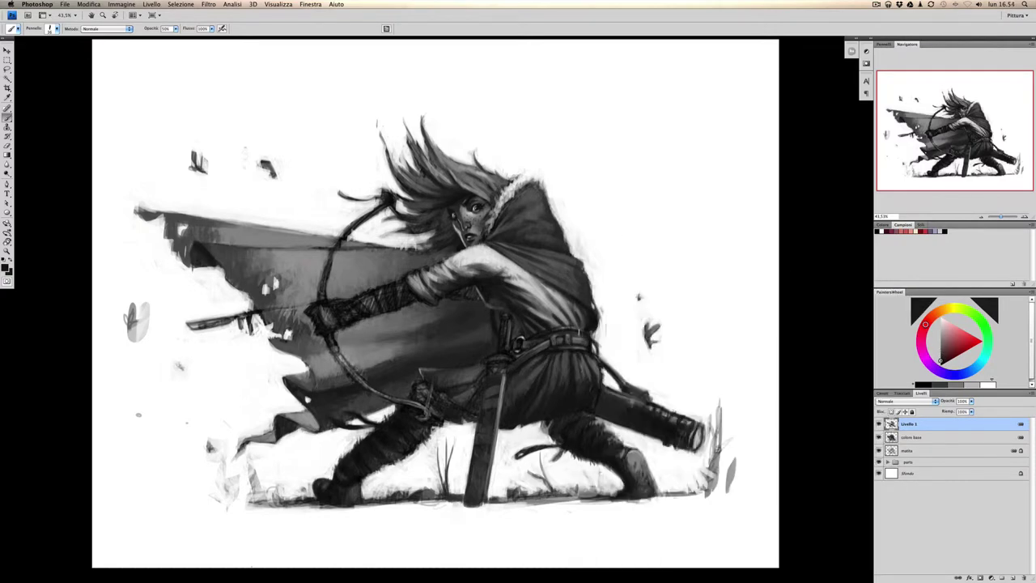
# Paint white at 100% opacity over the grey patches at both ends of the ground and around the floating leaf and arrow.
pyautogui.keyDown('alt'); pyautogui.click(518, 428); pyautogui.keyUp('alt')
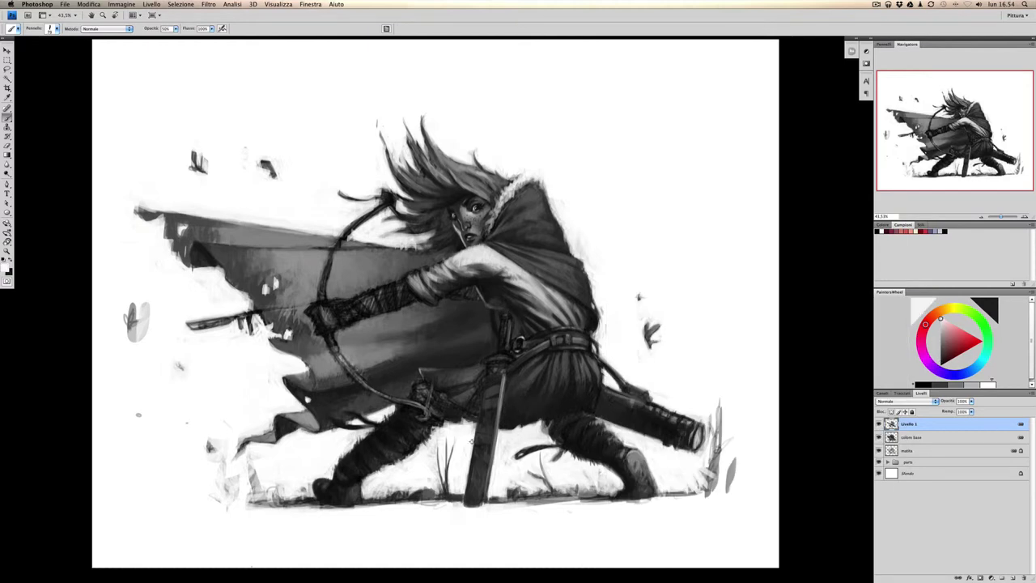
pyautogui.press('0')
pyautogui.moveTo(719, 405); pyautogui.dragTo(706, 489)
pyautogui.moveTo(219, 474); pyautogui.dragTo(271, 493)
pyautogui.moveTo(137, 307); pyautogui.dragTo(182, 368)
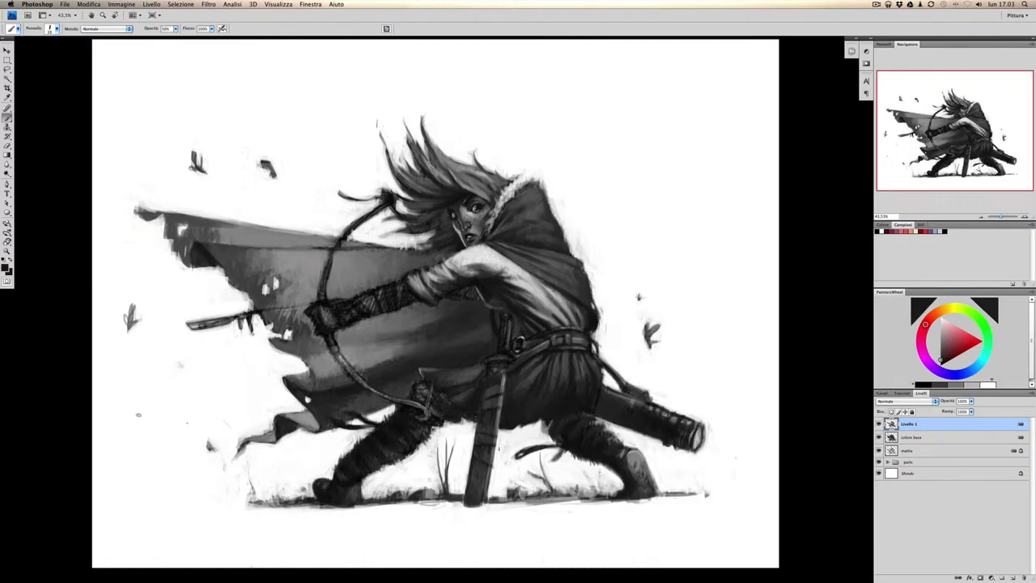
# Paint over the sketchy shapes at the front hip and redraw the bow's lower limb in a dark tone.
pyautogui.keyDown('alt'); pyautogui.click(422, 393); pyautogui.keyUp('alt')
pyautogui.keyDown('alt'); pyautogui.click(419, 388); pyautogui.keyUp('alt')
pyautogui.moveTo(416, 388); pyautogui.dragTo(441, 408)
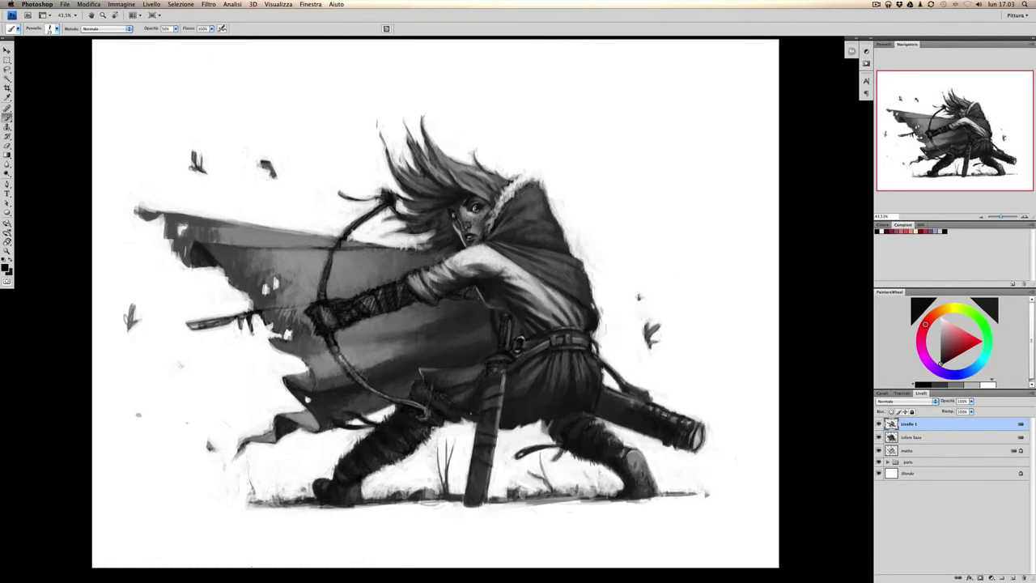
pyautogui.moveTo(338, 357); pyautogui.dragTo(418, 410)
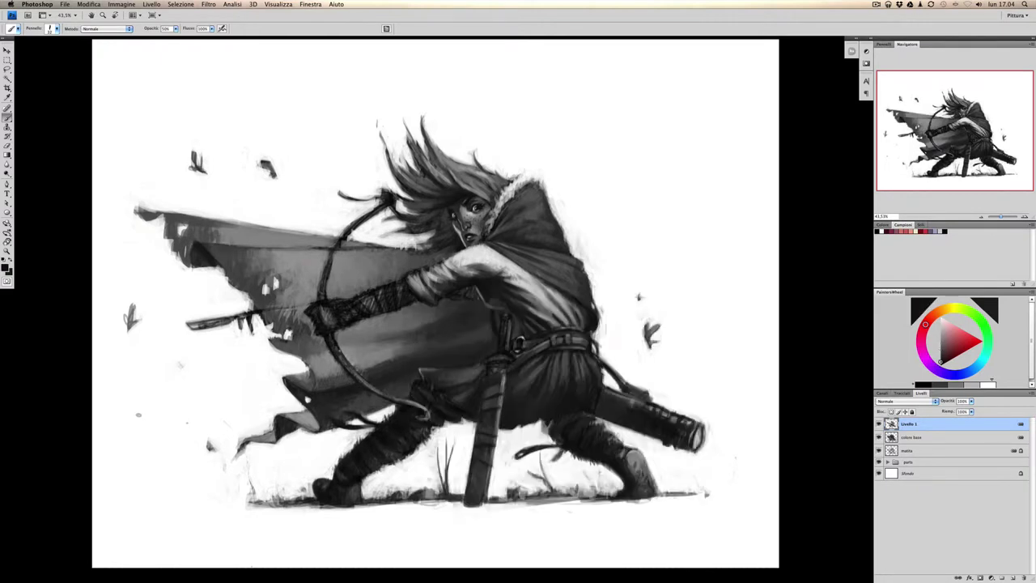
# Repaint the bow's upper limb as a smooth dark curve and blend the cape's grey beside it.
pyautogui.keyDown('alt'); pyautogui.click(323, 275); pyautogui.keyUp('alt')
pyautogui.rightClick(404, 263)
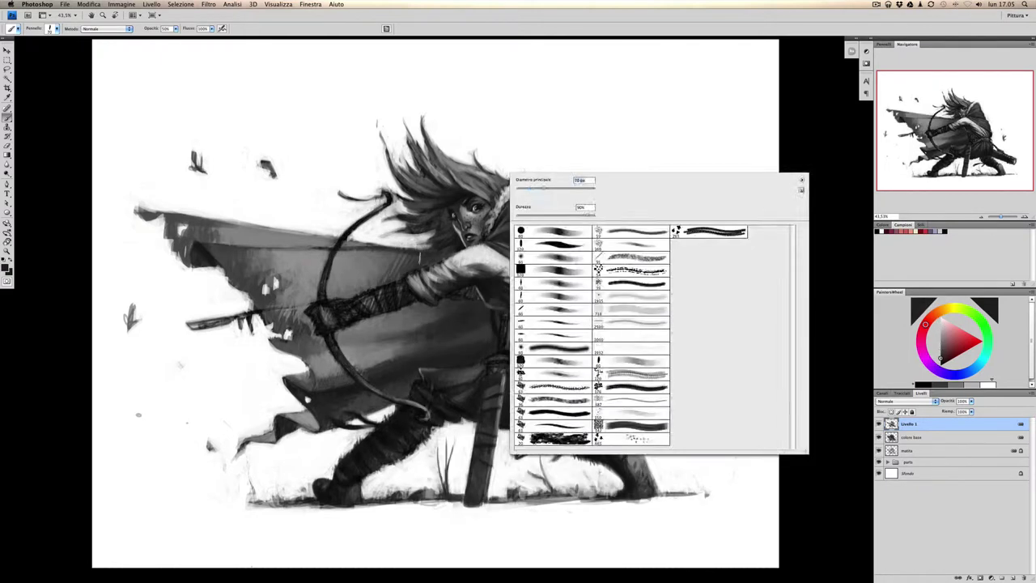
pyautogui.keyDown('alt'); pyautogui.click(369, 276); pyautogui.keyUp('alt')
pyautogui.moveTo(459, 237); pyautogui.dragTo(380, 257)
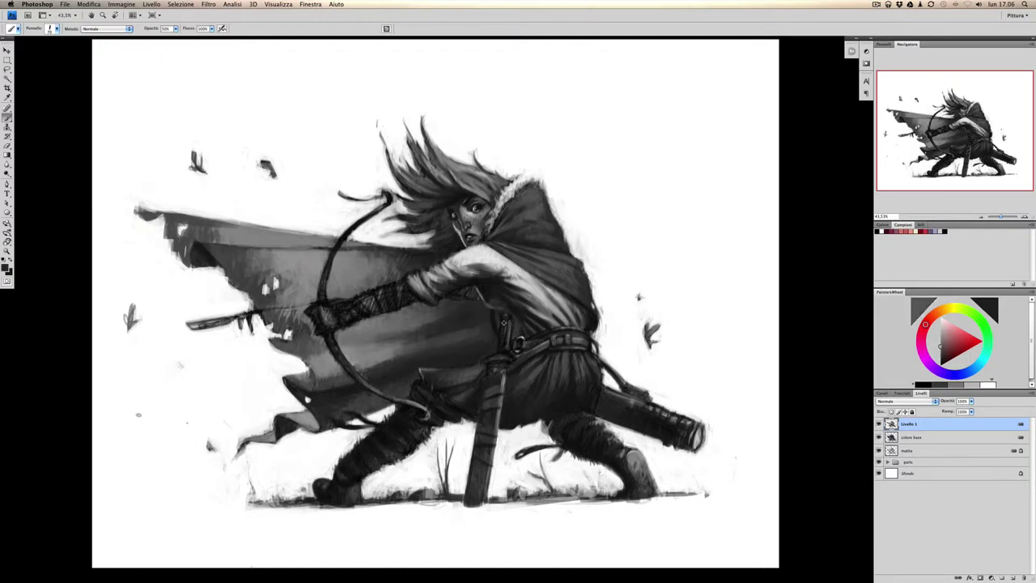
# Sharpen both limbs of the bow with sampled tones and thin its curled upper tip.
pyautogui.keyDown('alt'); pyautogui.click(440, 289); pyautogui.keyUp('alt')
pyautogui.keyDown('alt'); pyautogui.click(320, 282); pyautogui.keyUp('alt')
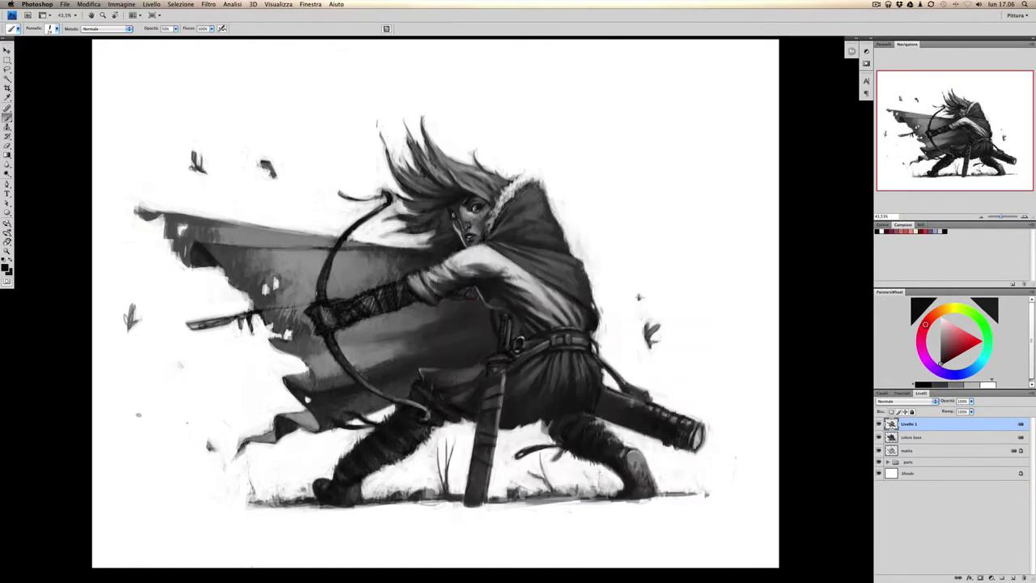
pyautogui.keyDown('alt'); pyautogui.click(371, 215); pyautogui.keyUp('alt')
pyautogui.moveTo(382, 396); pyautogui.dragTo(427, 411)
pyautogui.press('4')
pyautogui.keyDown('alt'); pyautogui.click(338, 192); pyautogui.keyUp('alt')
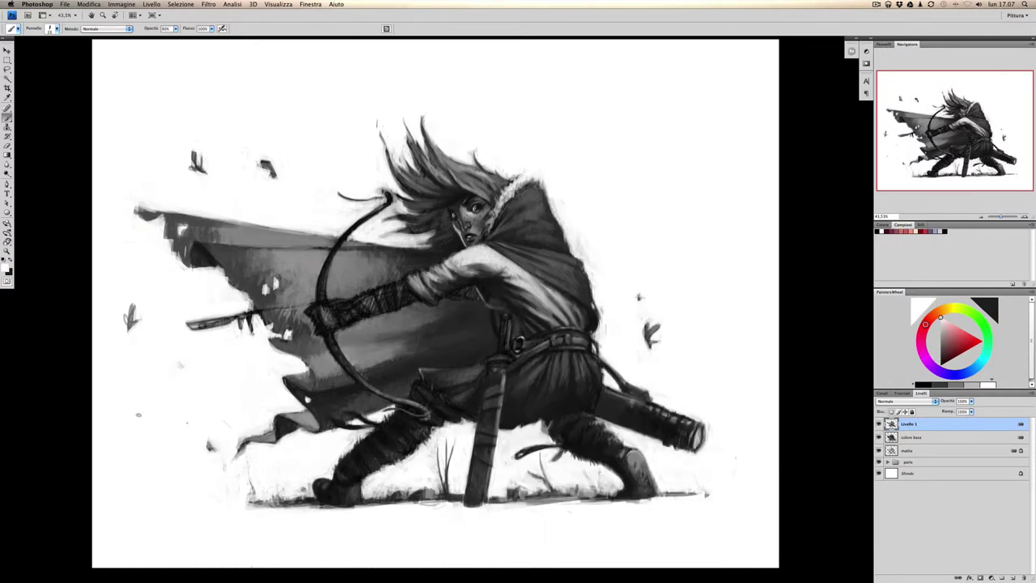
# Create a new layer and stroke a thin bowstring along a pen path from the bow's upper tip past the arm to its lower tip.
pyautogui.press('super+alt+shift+n')
pyautogui.press('x')
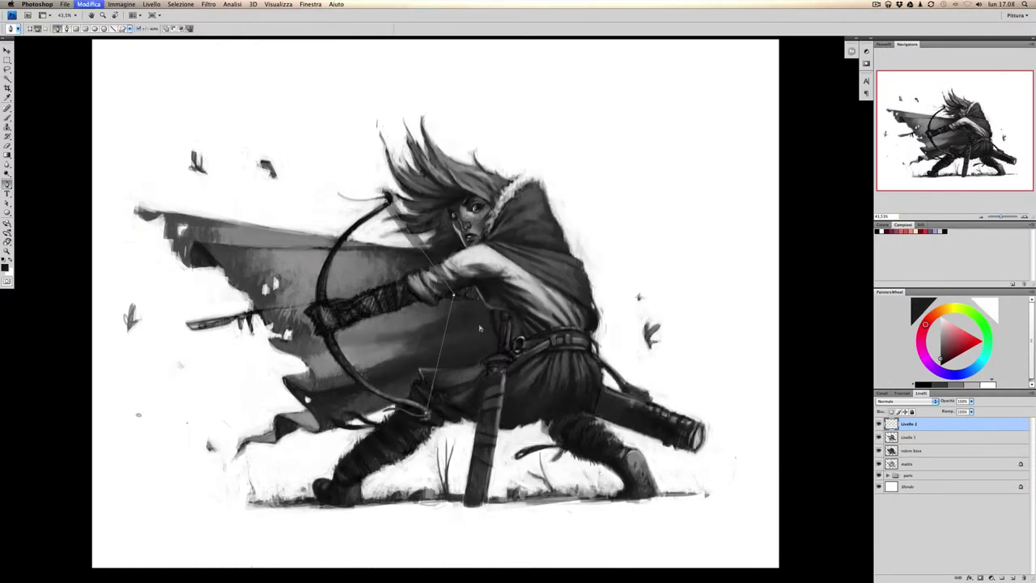
pyautogui.rightClick(499, 253)
pyautogui.press('Escape')
pyautogui.rightClick(394, 217)
pyautogui.press('a')
pyautogui.rightClick(454, 225)
pyautogui.click(486, 228)
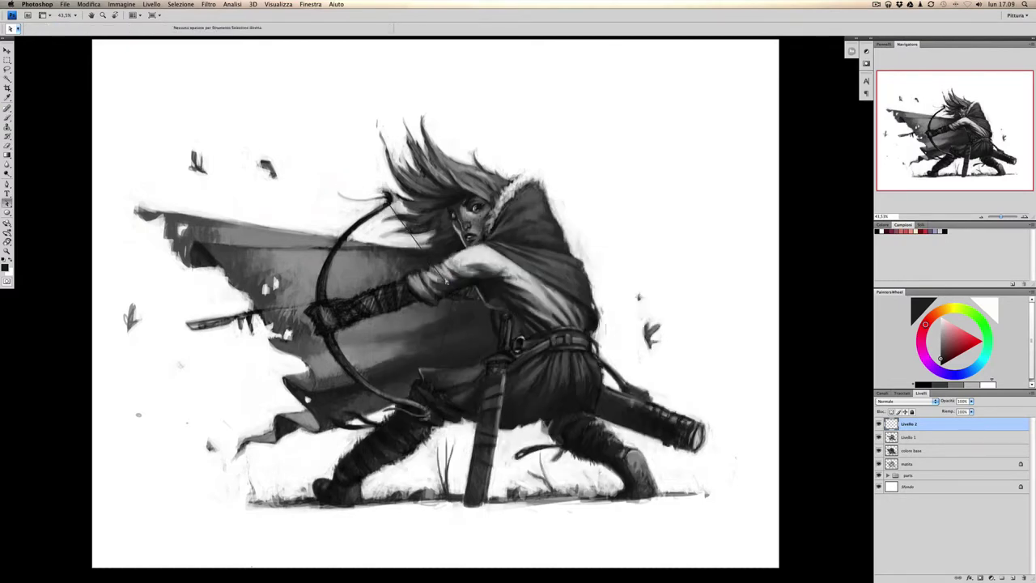
# Rename the new bowstring layer as corda.
pyautogui.write('e')
pyautogui.write('corda')
pyautogui.press('Return')
# Brush straight bowstring segments from the bow's upper tip to the drawing arm and on to the lower tip.
pyautogui.press('b')
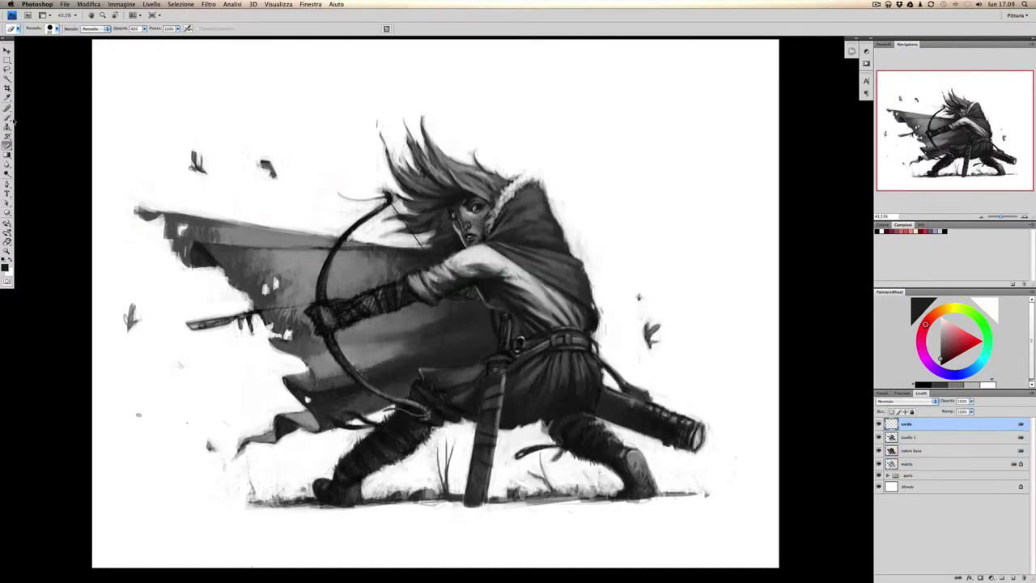
pyautogui.click(392, 203)
pyautogui.keyDown('shift'); pyautogui.click(431, 260); pyautogui.keyUp('shift')
pyautogui.keyDown('shift'); pyautogui.click(427, 414); pyautogui.keyUp('shift')
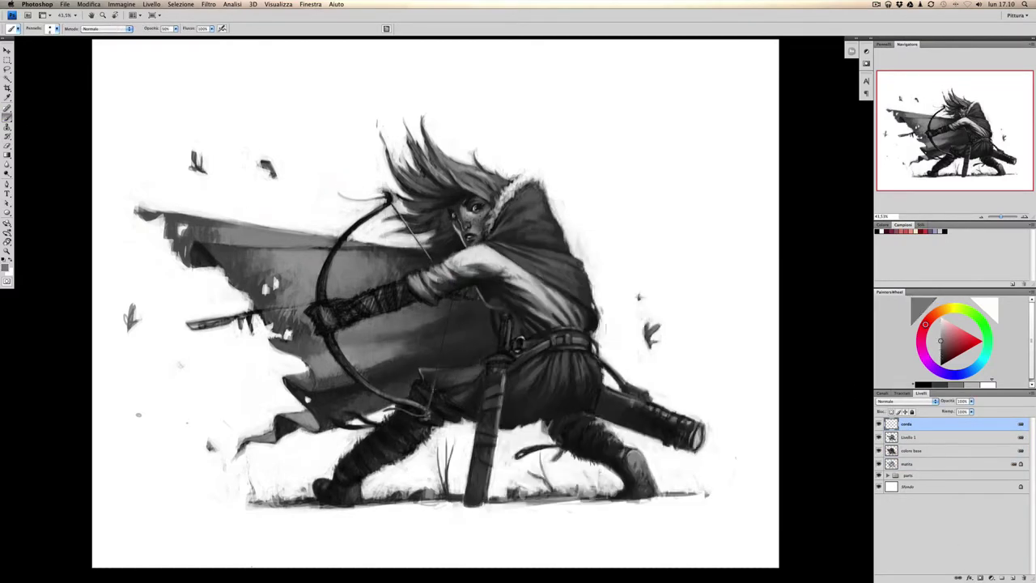
# Touch up the bow's lower tip with a sampled tone and rename the painted character layer as colore.
pyautogui.keyDown('alt'); pyautogui.click(429, 373); pyautogui.keyUp('alt')
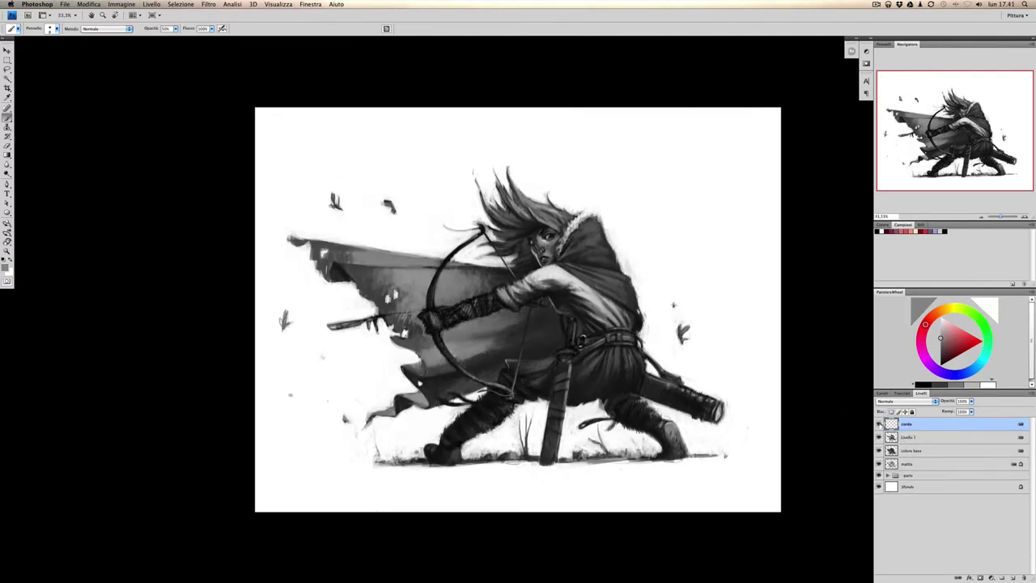
pyautogui.write('colore')
pyautogui.hscroll(3, 498, 310)
# Clean up the front end of the arrow and paint dark notches along it at 50% brush opacity.
pyautogui.keyDown('alt'); pyautogui.click(368, 299); pyautogui.keyUp('alt')
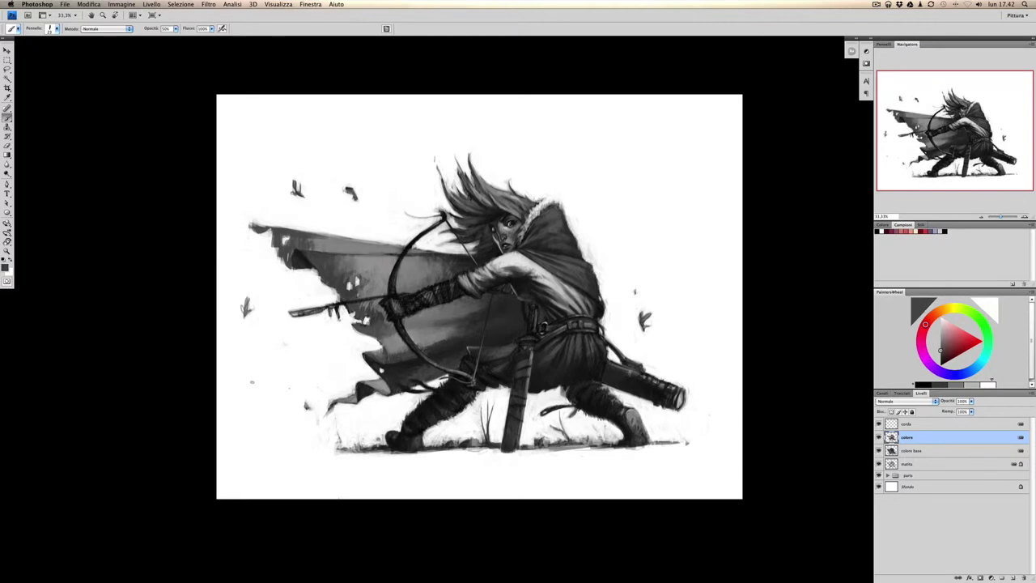
pyautogui.press('0')
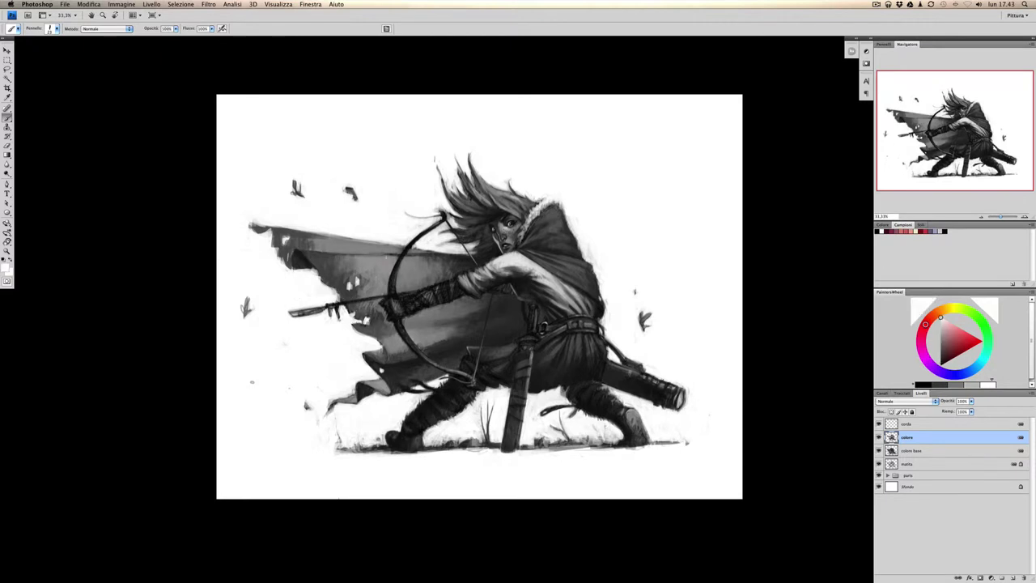
pyautogui.keyDown('alt'); pyautogui.click(318, 288); pyautogui.keyUp('alt')
pyautogui.press('5')
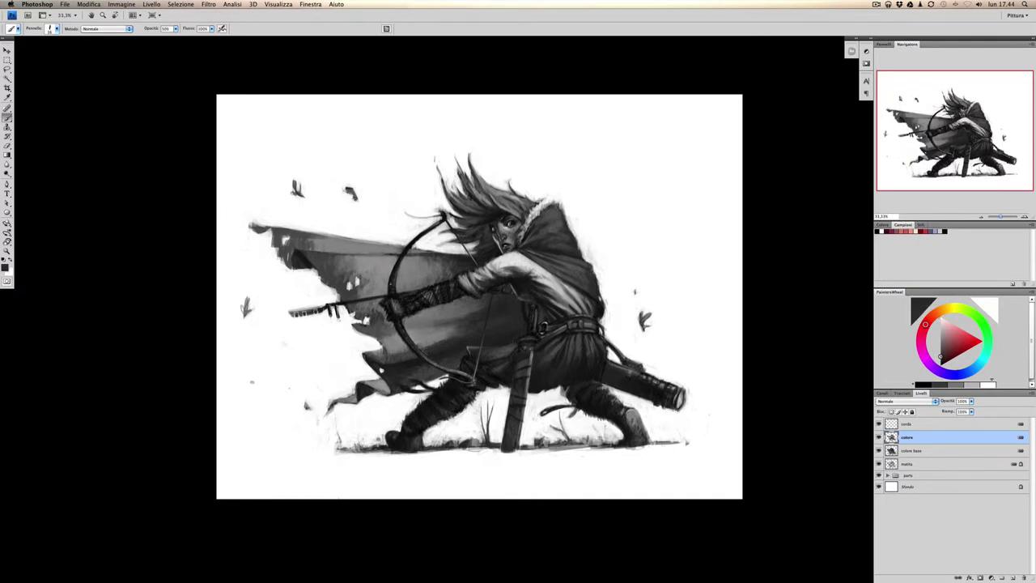
# Brush sampled mid greys over the cloak behind the bow and below the drawing arm to refine its folds.
pyautogui.keyDown('alt'); pyautogui.click(394, 285); pyautogui.keyUp('alt')
pyautogui.rightClick(427, 222)
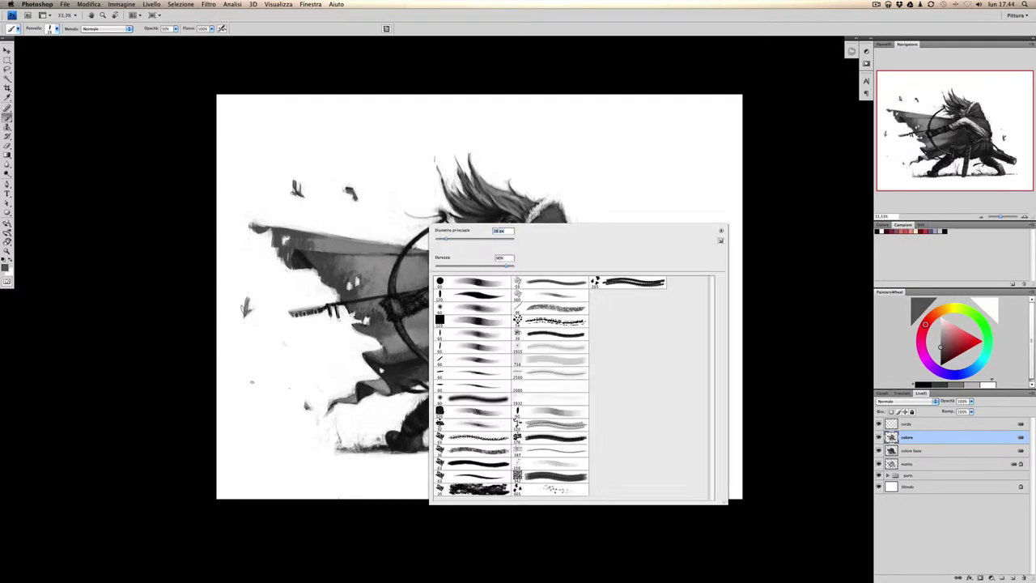
pyautogui.press('Escape')
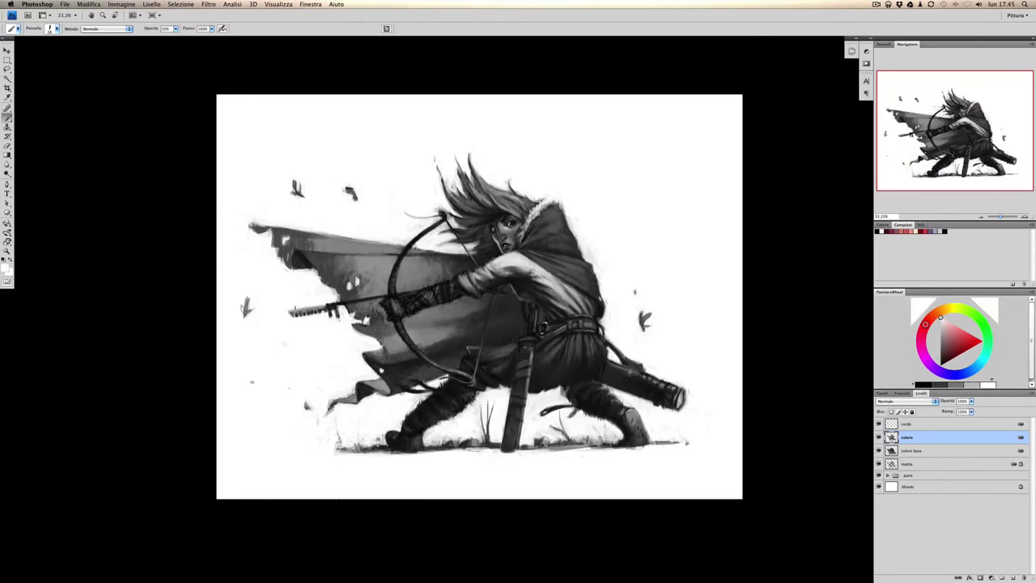
pyautogui.press('x')
pyautogui.moveTo(427, 269); pyautogui.dragTo(453, 256)
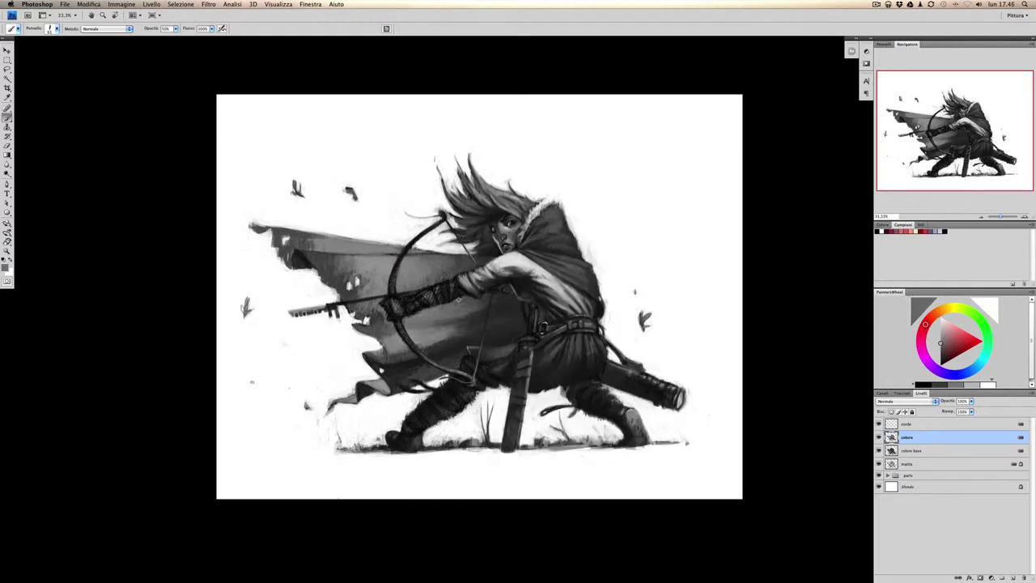
pyautogui.moveTo(513, 296)
pyautogui.mouseDown()
pyautogui.moveTo(518, 326)
pyautogui.moveTo(487, 343)
pyautogui.moveTo(495, 301)
pyautogui.mouseUp()
pyautogui.moveTo(392, 338); pyautogui.dragTo(373, 328)
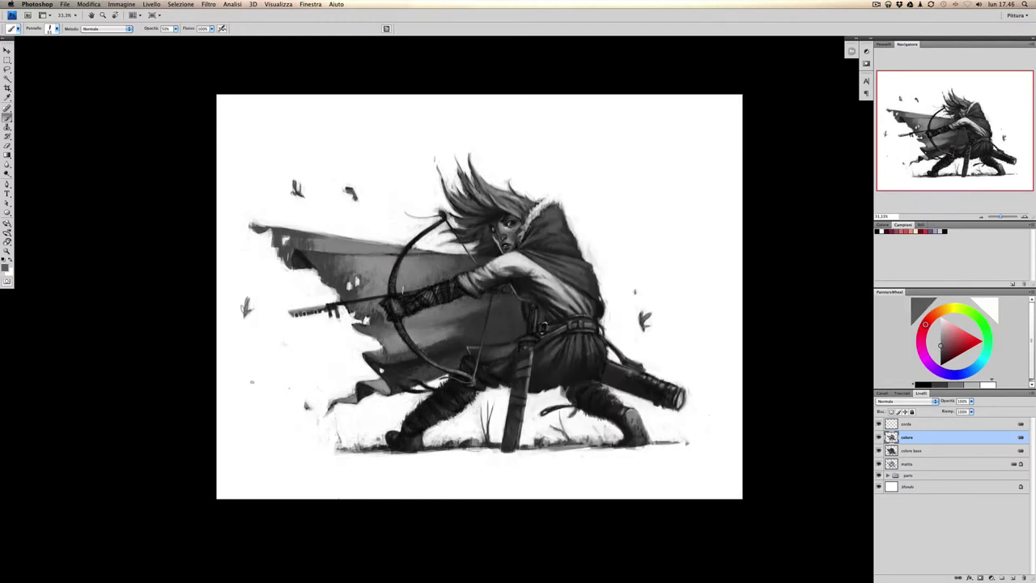
pyautogui.moveTo(497, 319); pyautogui.dragTo(453, 327)
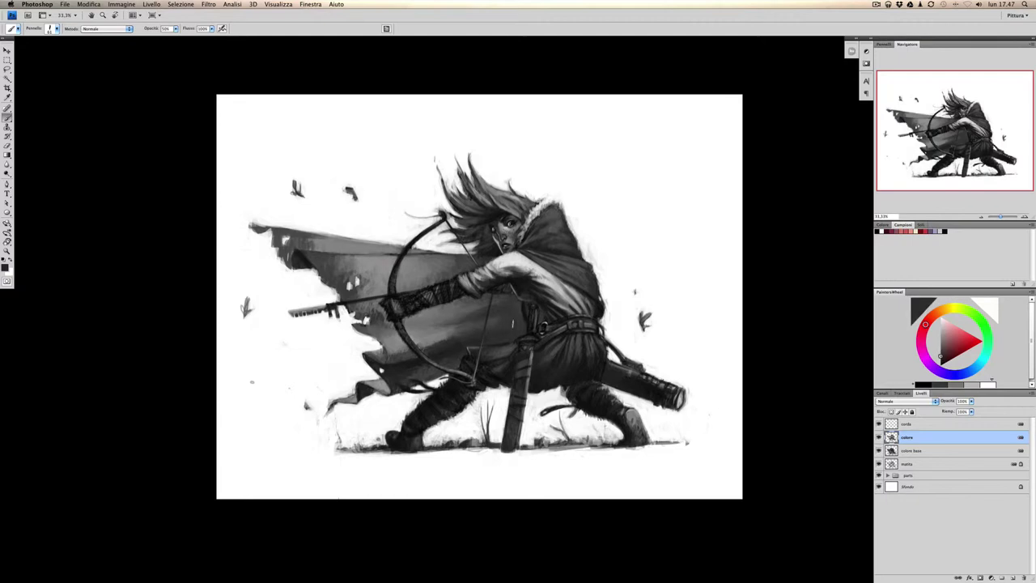
# Blend the cloak's lower folds and torn upper area with sampled dark greys at reduced brush opacity.
pyautogui.keyDown('alt'); pyautogui.click(512, 323); pyautogui.keyUp('alt')
pyautogui.press('2')
pyautogui.press('5')
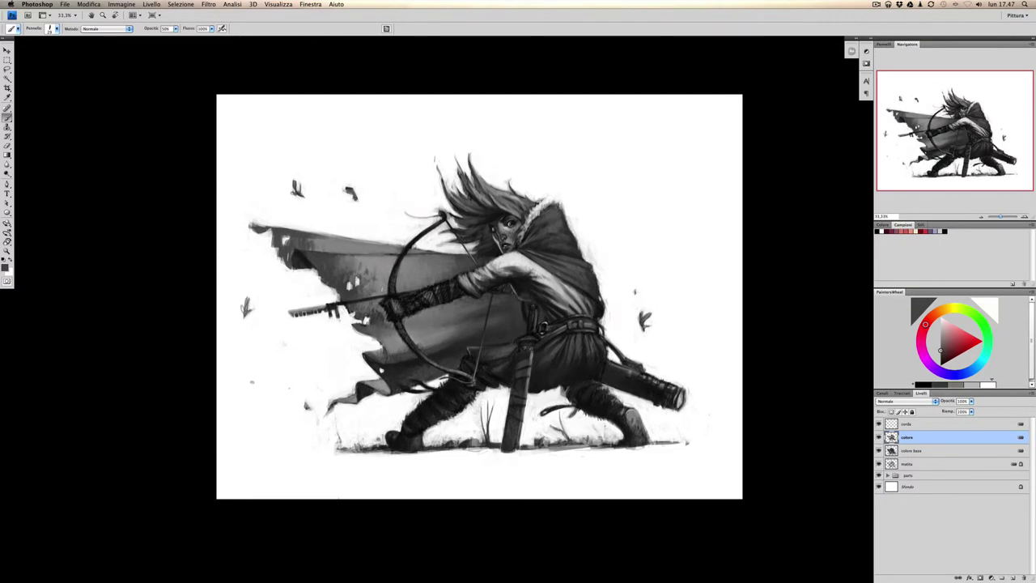
pyautogui.keyDown('alt'); pyautogui.click(356, 263); pyautogui.keyUp('alt')
pyautogui.press('3')
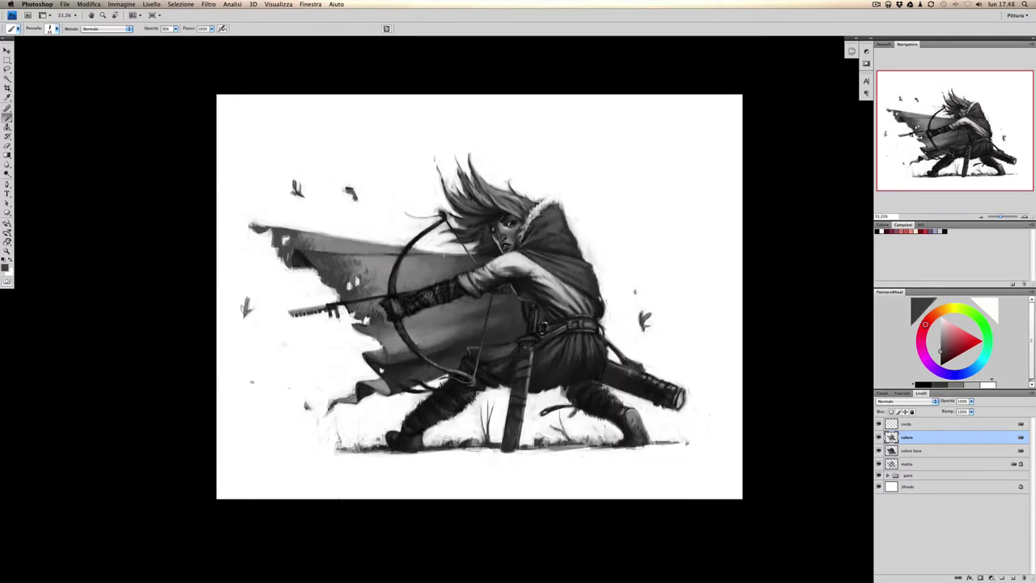
pyautogui.keyDown('alt'); pyautogui.click(489, 349); pyautogui.keyUp('alt')
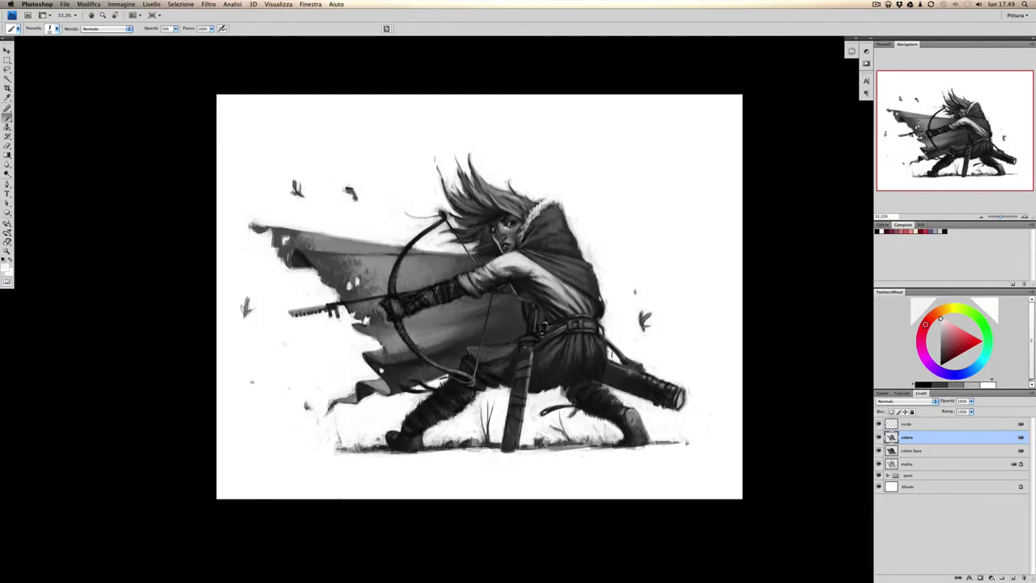
# Refine the shading along the back of the tunic using sampled tones.
pyautogui.keyDown('alt'); pyautogui.click(610, 348); pyautogui.keyUp('alt')
pyautogui.moveTo(583, 311); pyautogui.dragTo(555, 285)
pyautogui.keyDown('alt'); pyautogui.click(558, 293); pyautogui.keyUp('alt')
# Darken and sharpen the arrow's notched front end on the corda layer.
pyautogui.keyDown('alt'); pyautogui.click(486, 277); pyautogui.keyUp('alt')
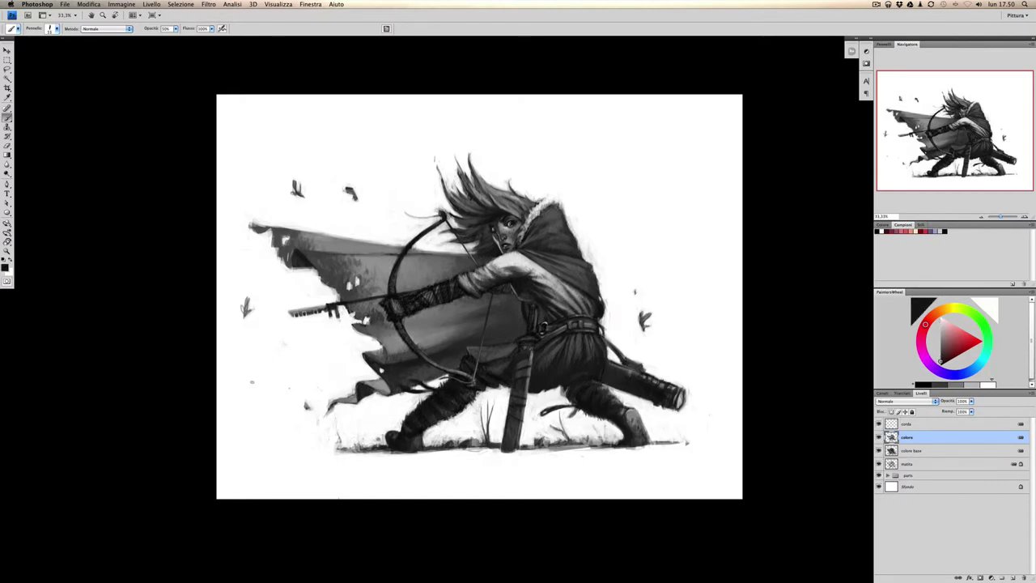
pyautogui.click(907, 425)
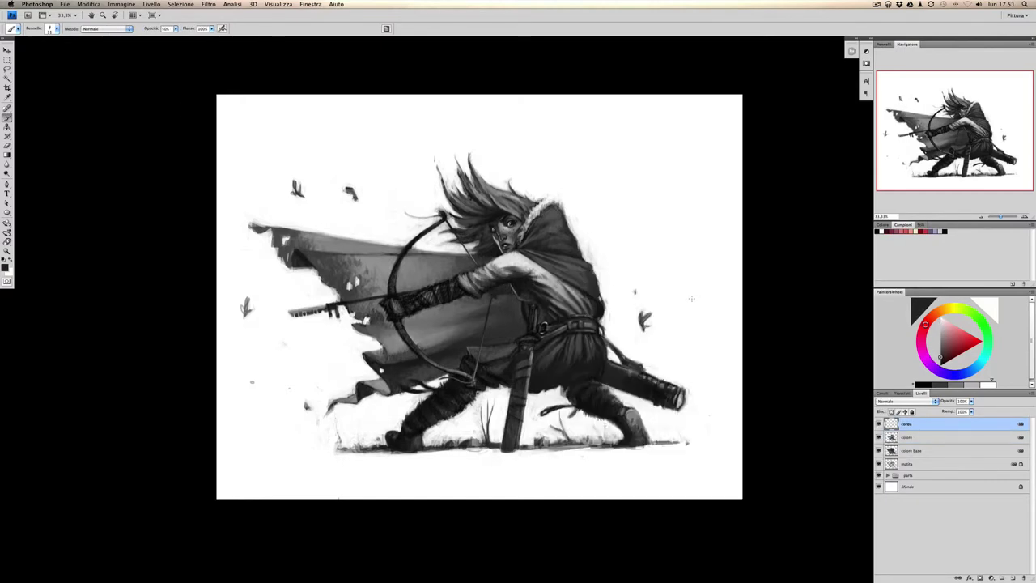
pyautogui.rightClick(323, 309)
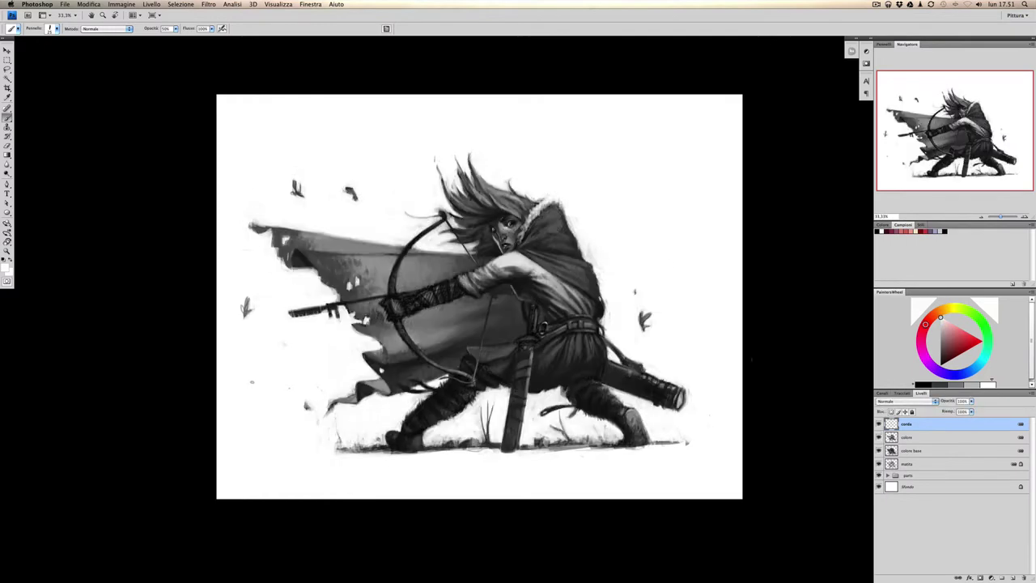
# Paint small windblown leaves on the colore layer, below the cloak's torn edge.
pyautogui.click(907, 437)
pyautogui.moveTo(251, 425); pyautogui.dragTo(272, 429)
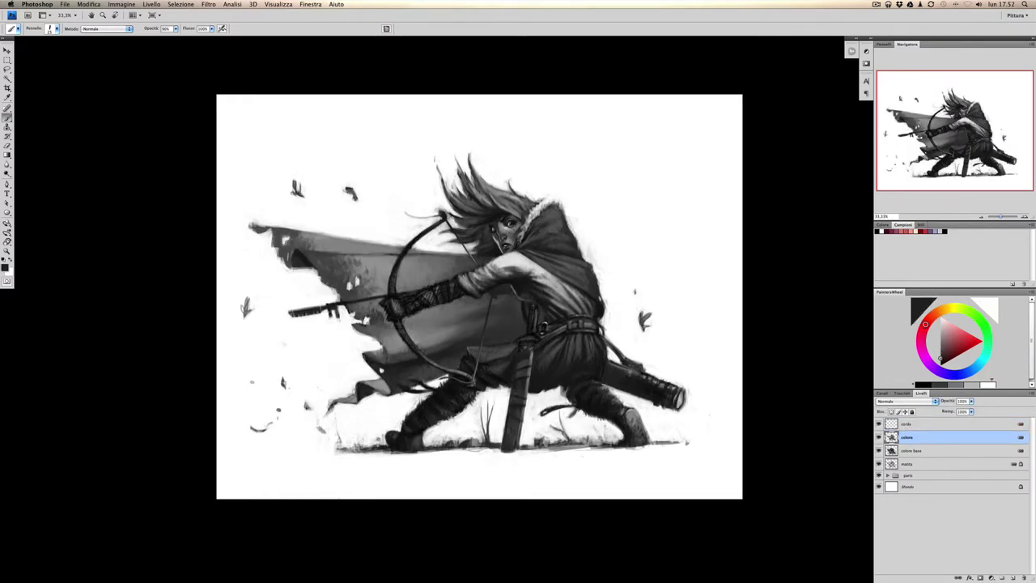
# Paint grass blades around the front foot and sword at 70% brush opacity and rework the ground line.
pyautogui.moveTo(368, 437)
pyautogui.mouseDown()
pyautogui.moveTo(358, 411)
pyautogui.moveTo(366, 437)
pyautogui.mouseUp()
pyautogui.keyDown('alt'); pyautogui.click(364, 427); pyautogui.keyUp('alt')
pyautogui.press('7')
pyautogui.moveTo(484, 432); pyautogui.dragTo(490, 398)
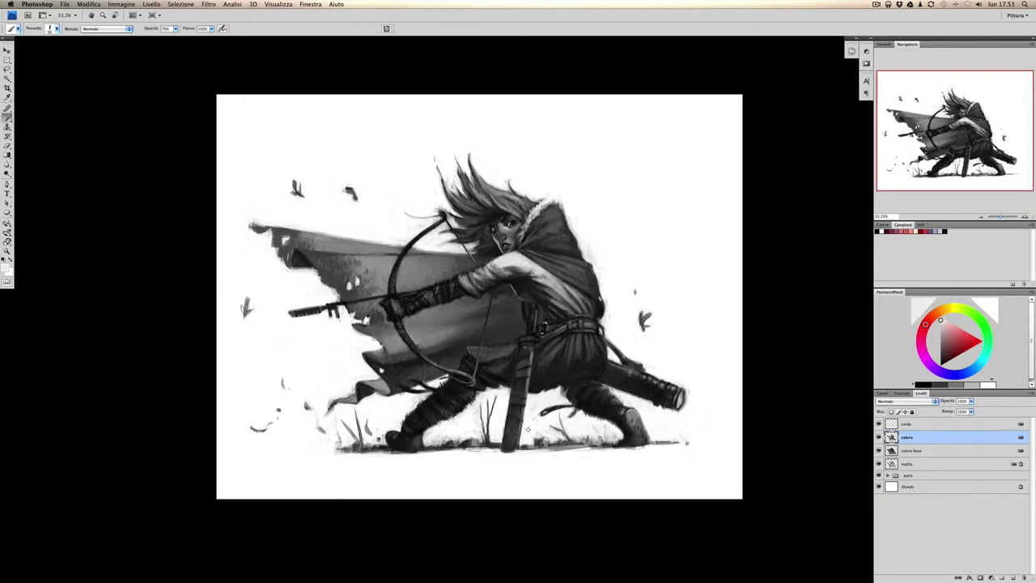
pyautogui.moveTo(570, 449)
pyautogui.mouseDown()
pyautogui.moveTo(607, 432)
pyautogui.moveTo(529, 450)
pyautogui.moveTo(450, 450)
pyautogui.mouseUp()
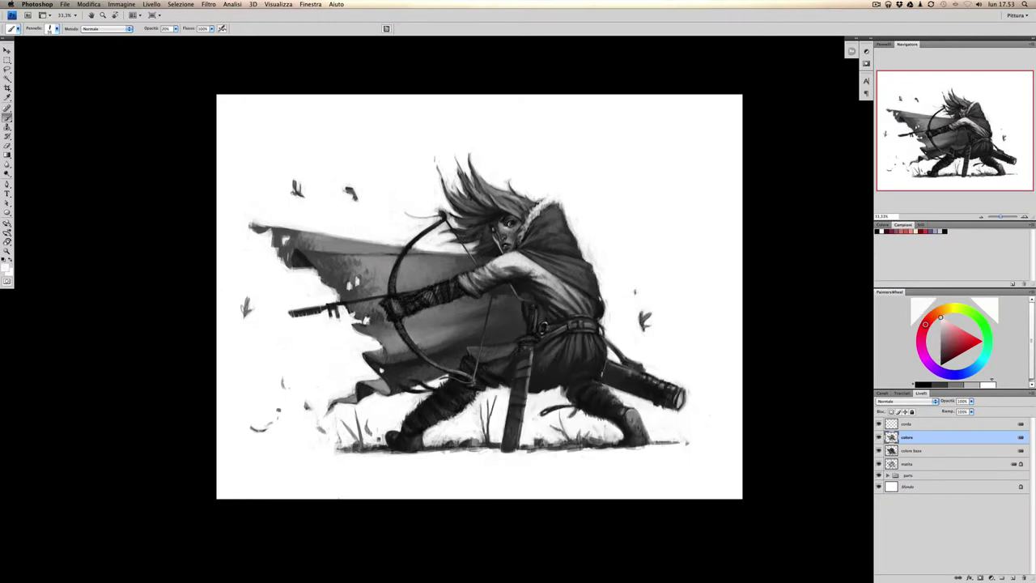
# Darken the quiver and paint grass blades around the rear foot on a new layer named erba front.
pyautogui.keyDown('alt'); pyautogui.click(632, 372); pyautogui.keyUp('alt')
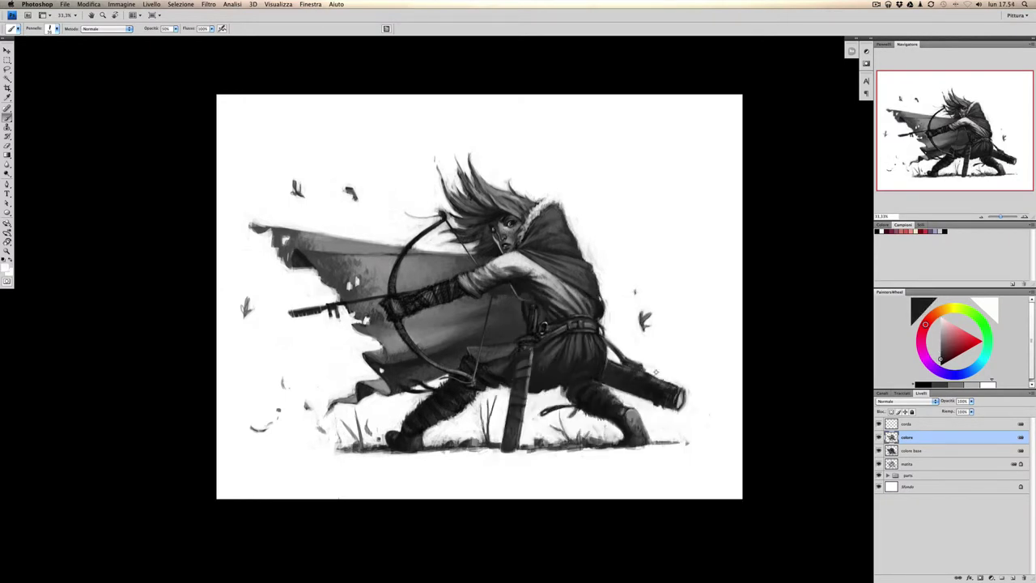
pyautogui.moveTo(659, 445)
pyautogui.mouseDown()
pyautogui.moveTo(663, 412)
pyautogui.moveTo(670, 424)
pyautogui.mouseUp()
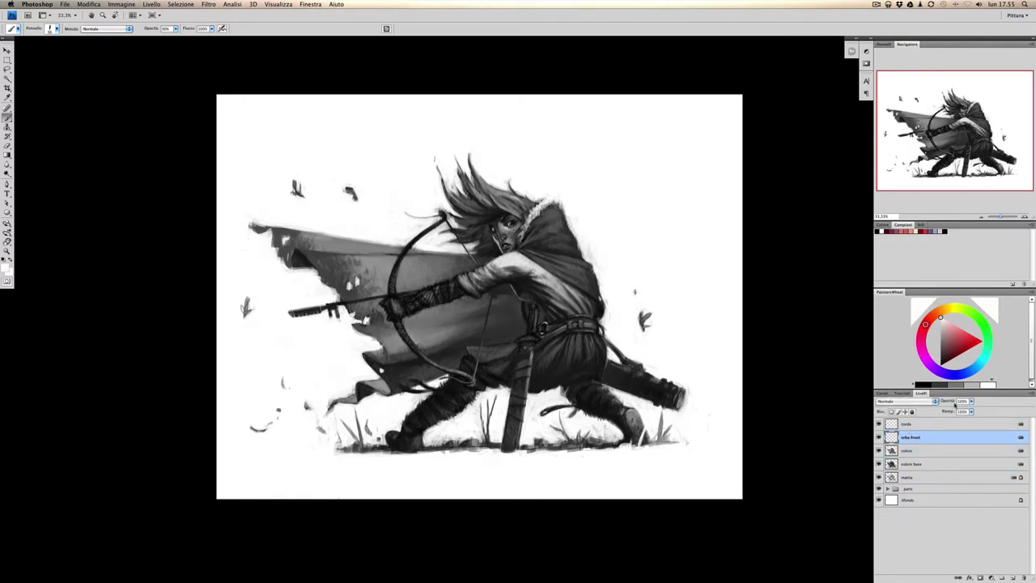
pyautogui.press('e')
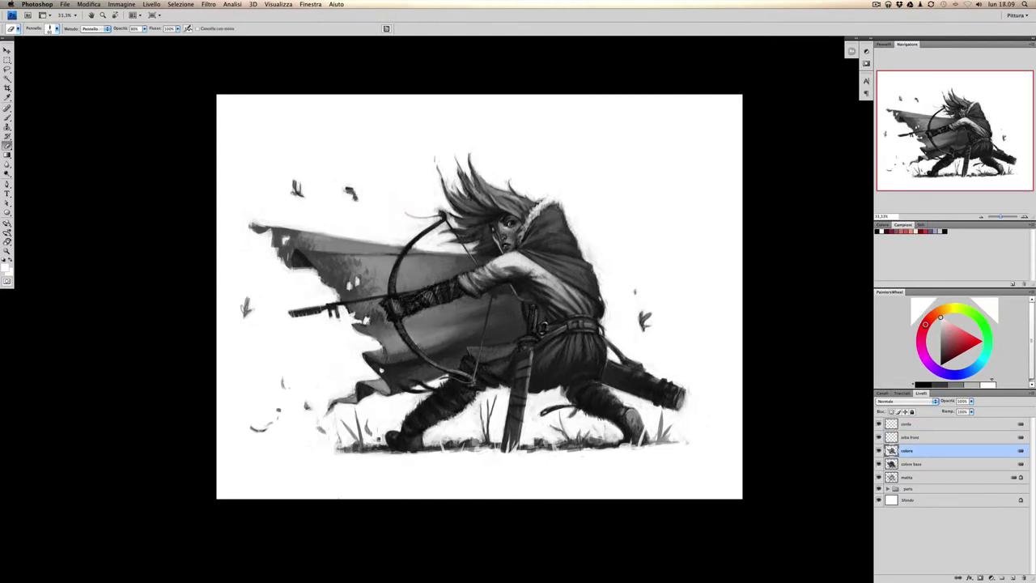
# Detail the sword's hilt on the colore layer and touch up the sleeve cuff and face with sampled dark tones.
pyautogui.press('b')
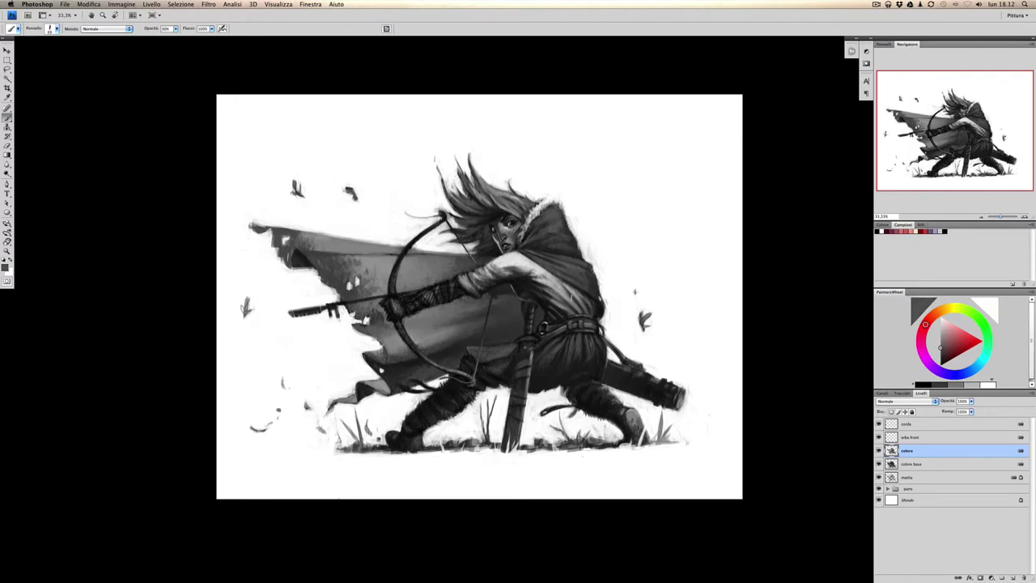
pyautogui.keyDown('alt'); pyautogui.click(471, 289); pyautogui.keyUp('alt')
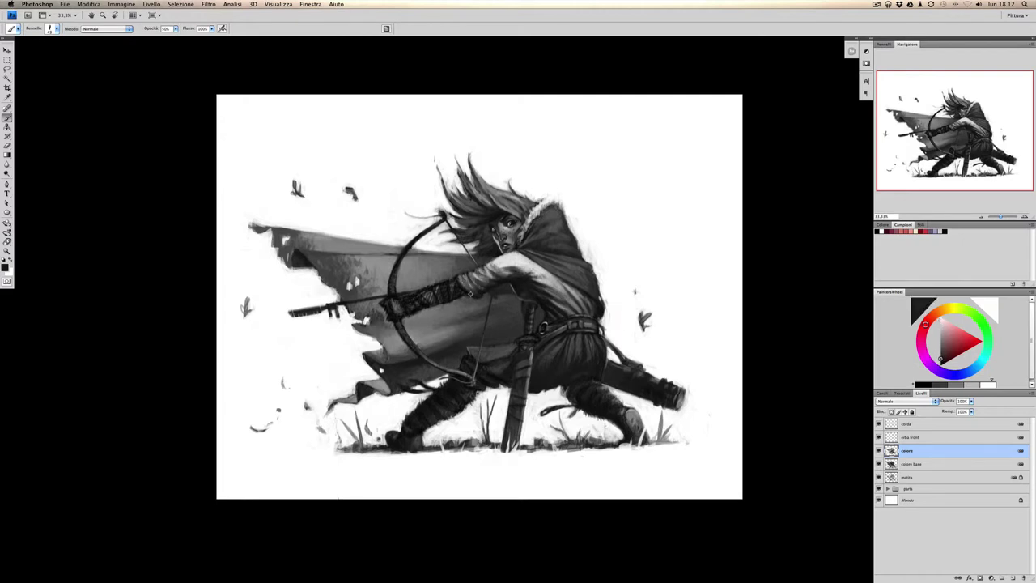
pyautogui.moveTo(470, 294)
pyautogui.mouseDown()
pyautogui.moveTo(493, 218)
pyautogui.moveTo(518, 226)
pyautogui.mouseUp()
# Create a layer named capelli above colore and link it with the other artwork layers.
pyautogui.press('super+shift+alt+n')
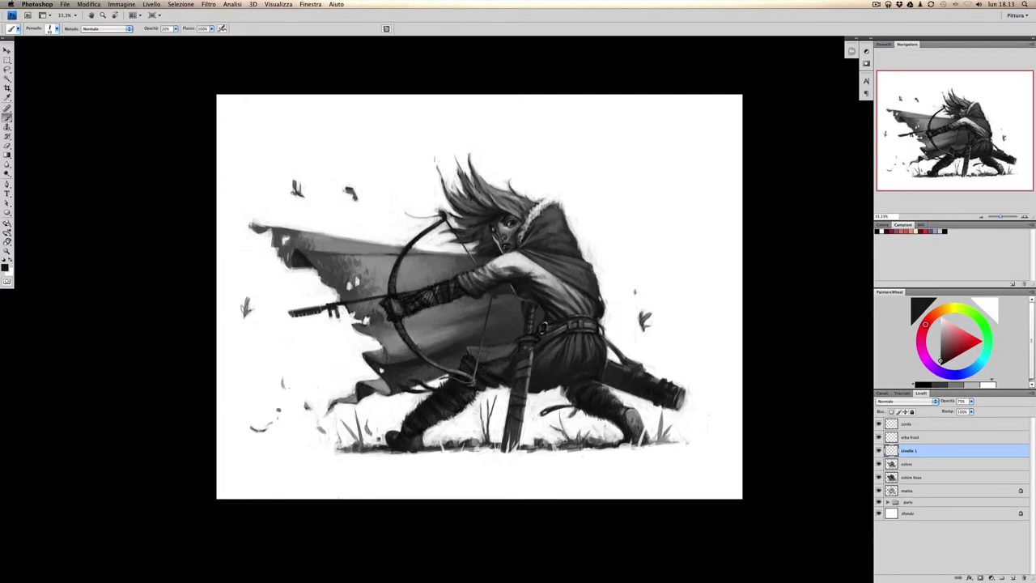
pyautogui.press('e')
pyautogui.doubleClick(908, 450)
pyautogui.write('capelli')
pyautogui.press('Return')
pyautogui.click(920, 423)
pyautogui.keyDown('shift'); pyautogui.click(920, 489); pyautogui.keyUp('shift')
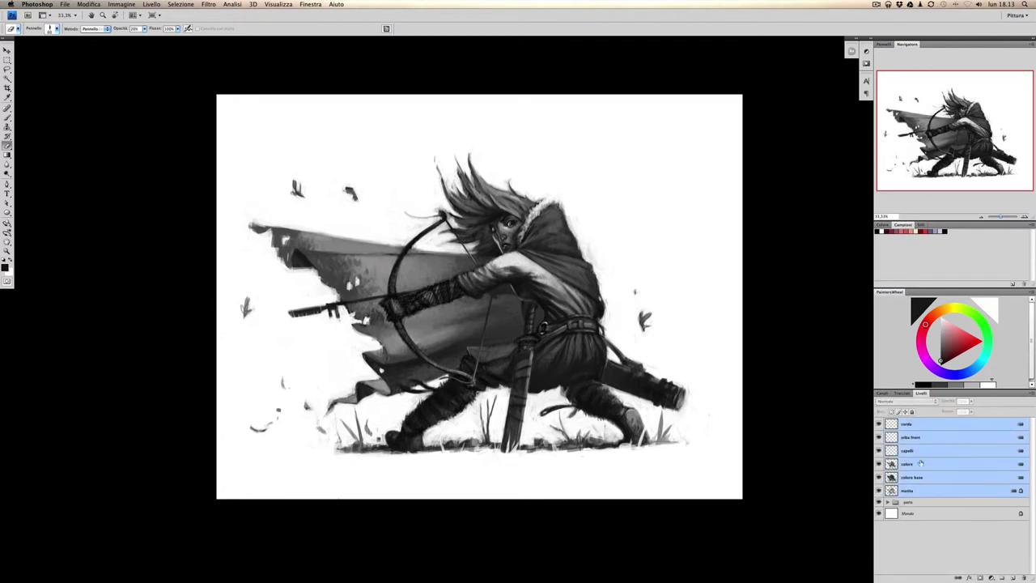
pyautogui.click(908, 450)
# Merge the capelli layer down into colore.
pyautogui.press('b')
pyautogui.rightClick(578, 269)
pyautogui.press('Escape')
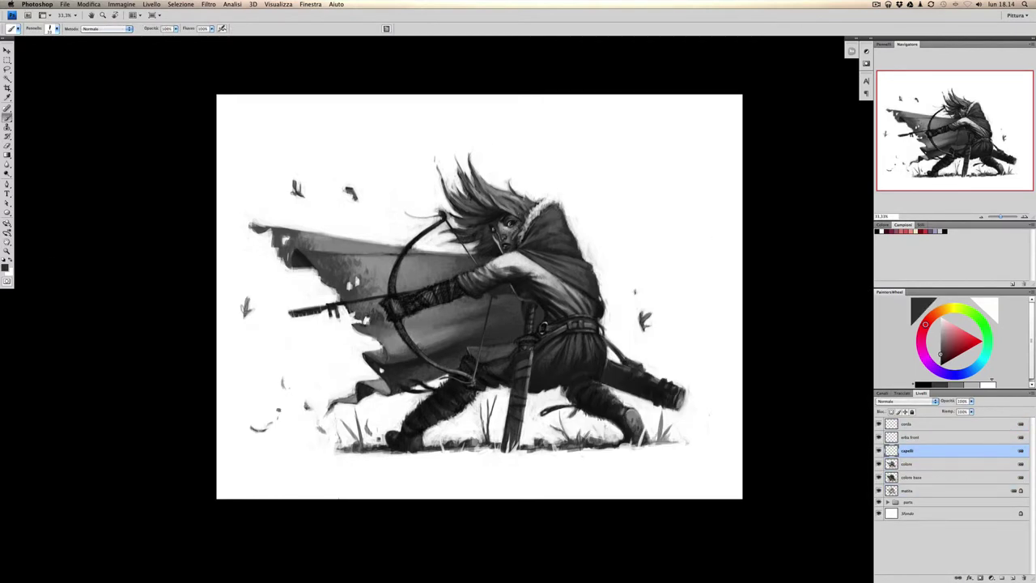
pyautogui.press('super+e')
# Clean up the loose hair strands and redefine the bow's upper tip with sampled dark tones at 50% opacity.
pyautogui.moveTo(437, 162)
pyautogui.mouseDown()
pyautogui.moveTo(473, 215)
pyautogui.moveTo(465, 250)
pyautogui.moveTo(483, 241)
pyautogui.mouseUp()
pyautogui.keyDown('alt'); pyautogui.click(453, 234); pyautogui.keyUp('alt')
pyautogui.press('5')
pyautogui.keyDown('alt'); pyautogui.click(453, 228); pyautogui.keyUp('alt')
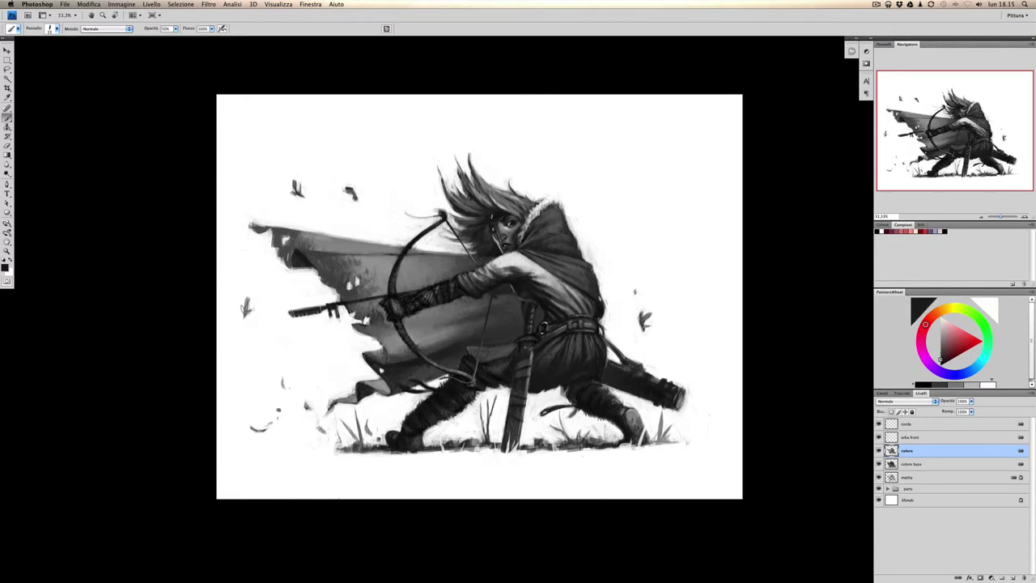
pyautogui.rightClick(530, 209)
pyautogui.press('Escape')
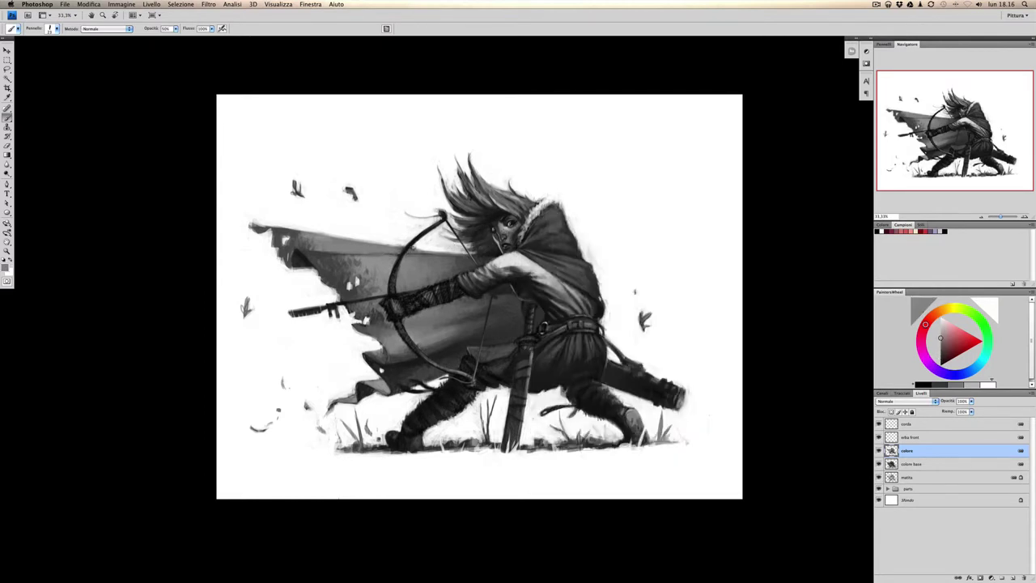
# Brush soft white highlights over the hair, cloak and trousers on a new top layer in Sovrapponi blend mode.
pyautogui.press('3')
pyautogui.hotkey('ctrl', 'shift', 'alt', 'n')
pyautogui.rightClick(437, 220)
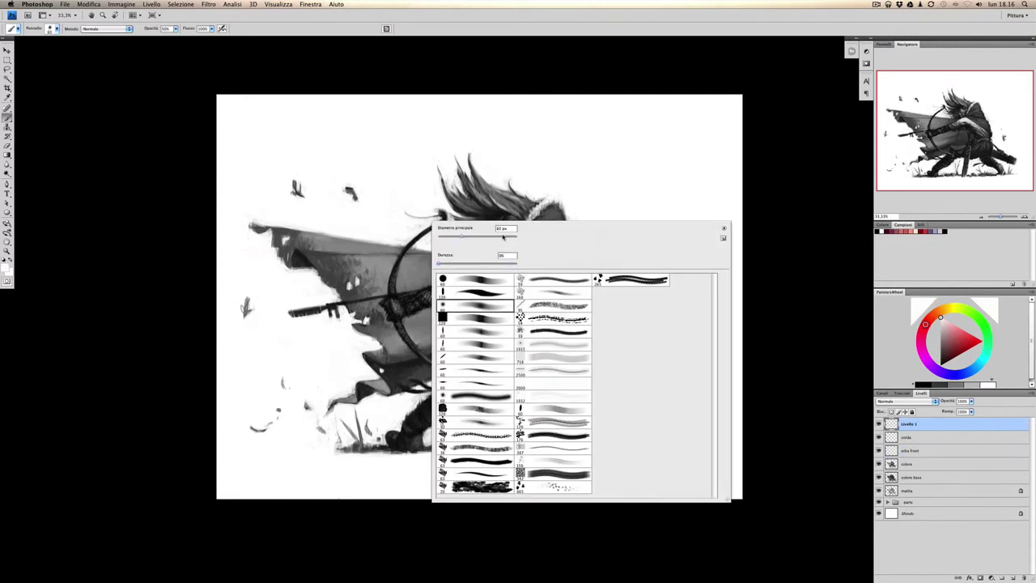
pyautogui.press('Escape')
pyautogui.press('d')
pyautogui.click(906, 400)
pyautogui.click(898, 490)
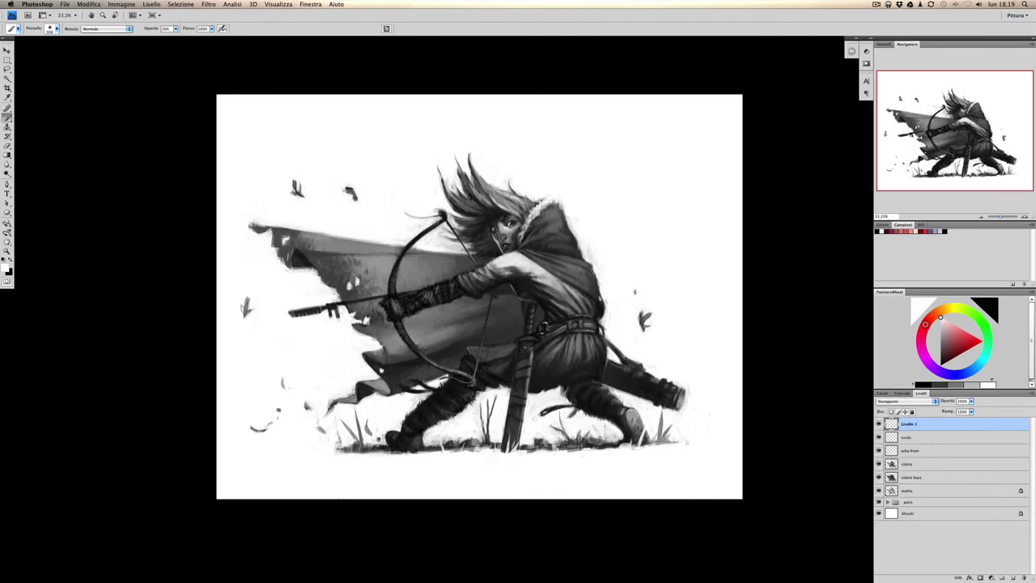
# Rename the highlight layer as overlay, linking it with the other artwork layers, and hide it.
pyautogui.moveTo(971, 401); pyautogui.dragTo(933, 457)
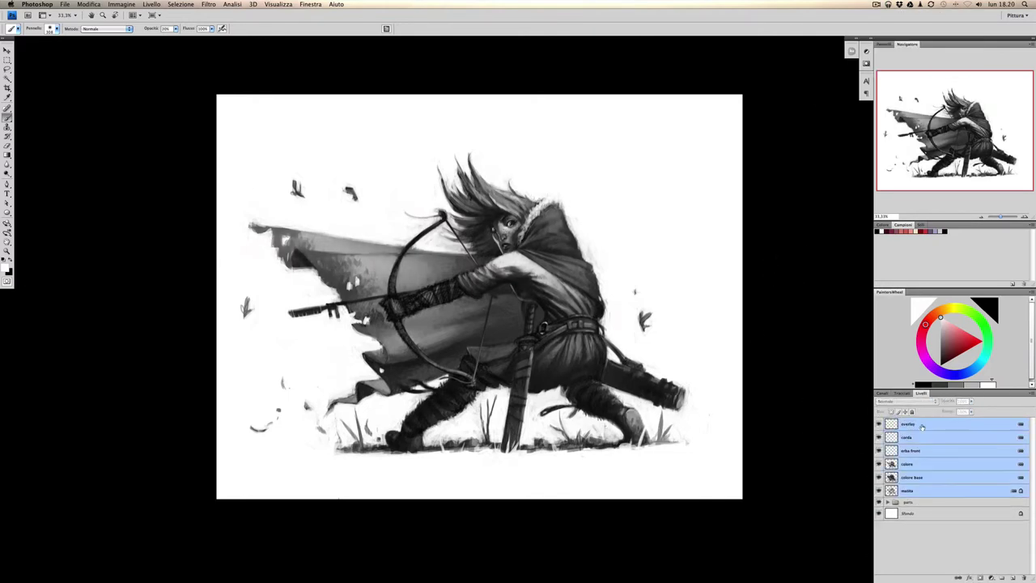
pyautogui.click(906, 463)
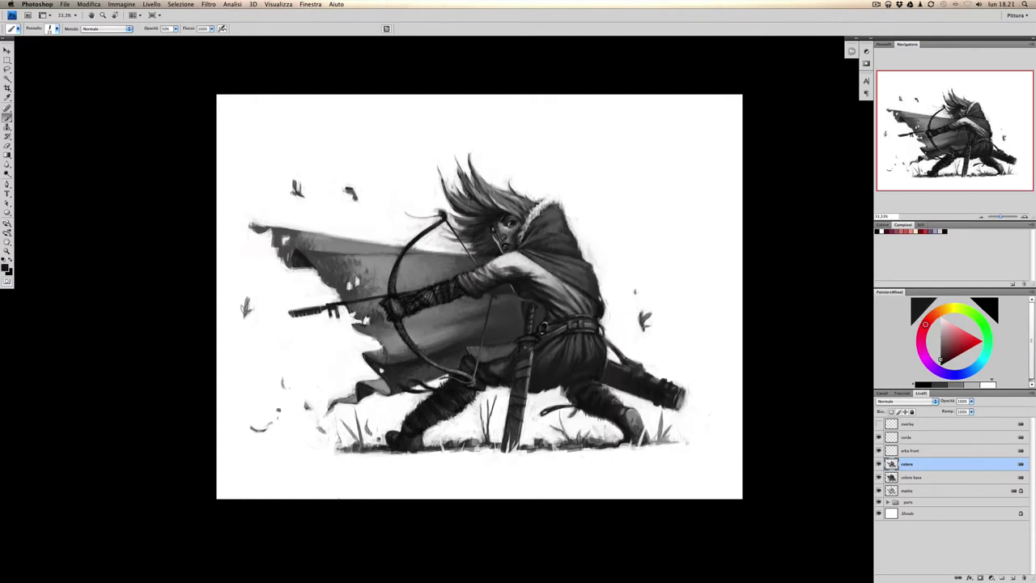
# Refine the quiver's body, end band and rim on the colore layer with sampled dark and light tones.
pyautogui.keyDown('alt'); pyautogui.click(606, 372); pyautogui.keyUp('alt')
pyautogui.rightClick(606, 372)
pyautogui.press('Escape')
pyautogui.keyDown('alt'); pyautogui.click(661, 386); pyautogui.keyUp('alt')
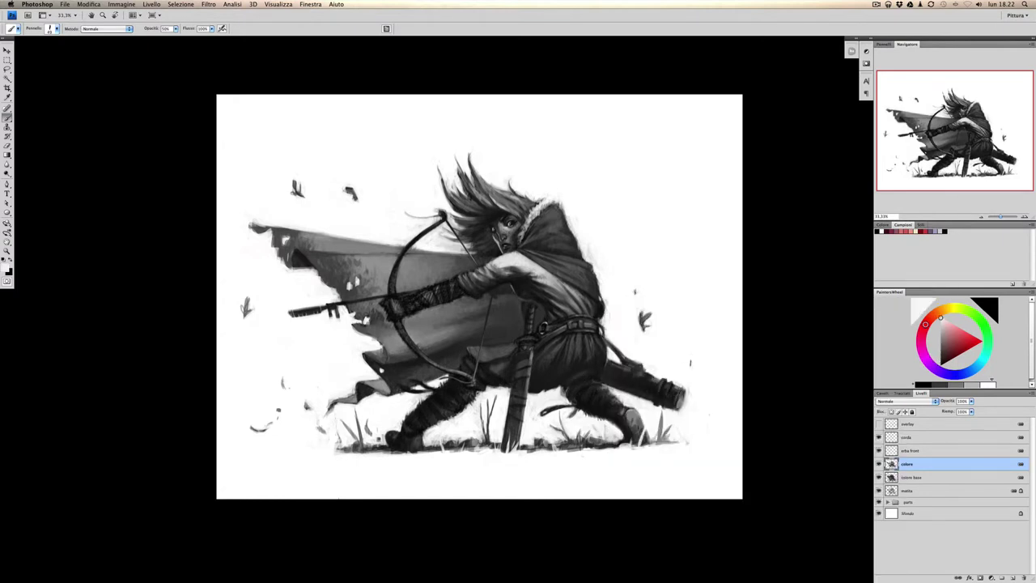
pyautogui.rightClick(624, 388)
pyautogui.press('Escape')
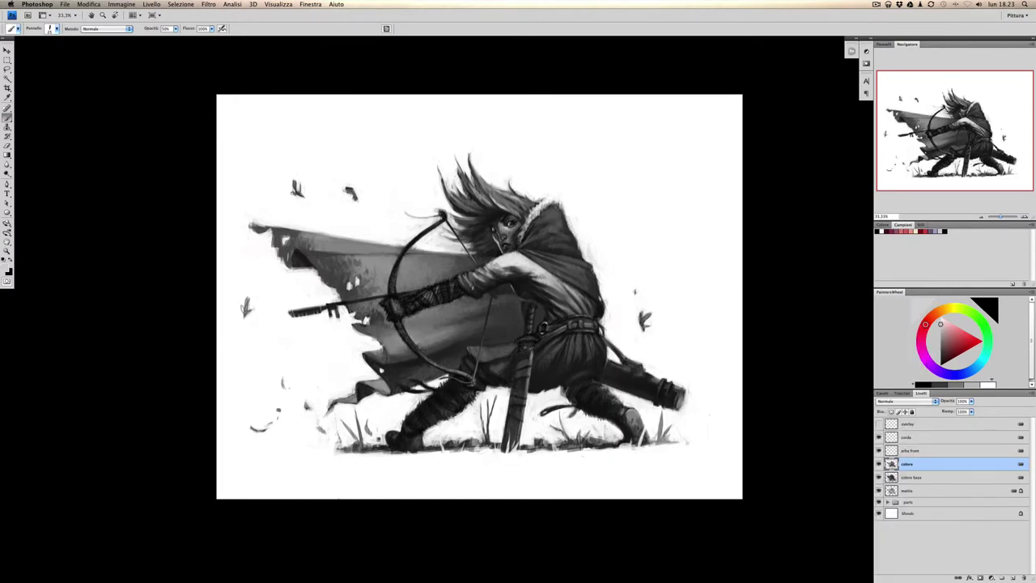
# Repaint the forearm bracer with sampled dark tones and add a light edge to the sword's scabbard.
pyautogui.keyDown('alt'); pyautogui.click(398, 307); pyautogui.keyUp('alt')
pyautogui.keyDown('alt'); pyautogui.click(437, 282); pyautogui.keyUp('alt')
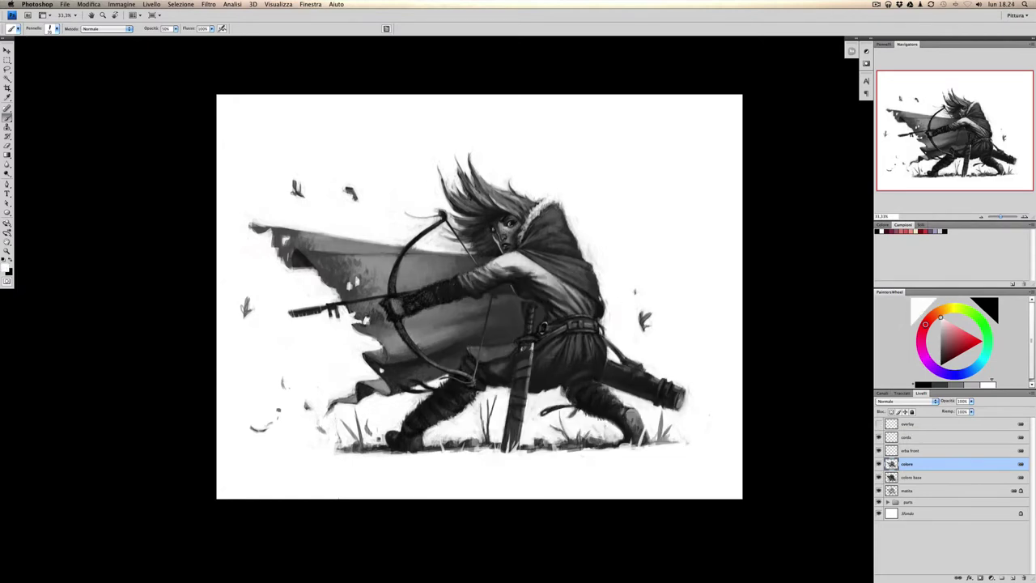
# Shade the sword's crossguard and upper scabbard with sampled light and dark tones, using 20% and 50% brush opacity.
pyautogui.keyDown('alt'); pyautogui.click(519, 339); pyautogui.keyUp('alt')
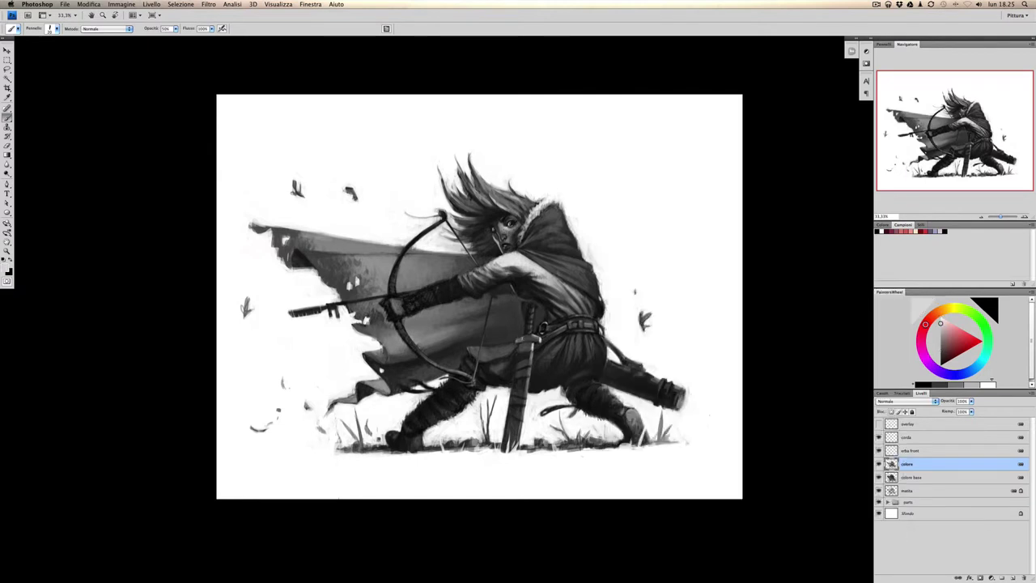
pyautogui.keyDown('alt'); pyautogui.click(521, 340); pyautogui.keyUp('alt')
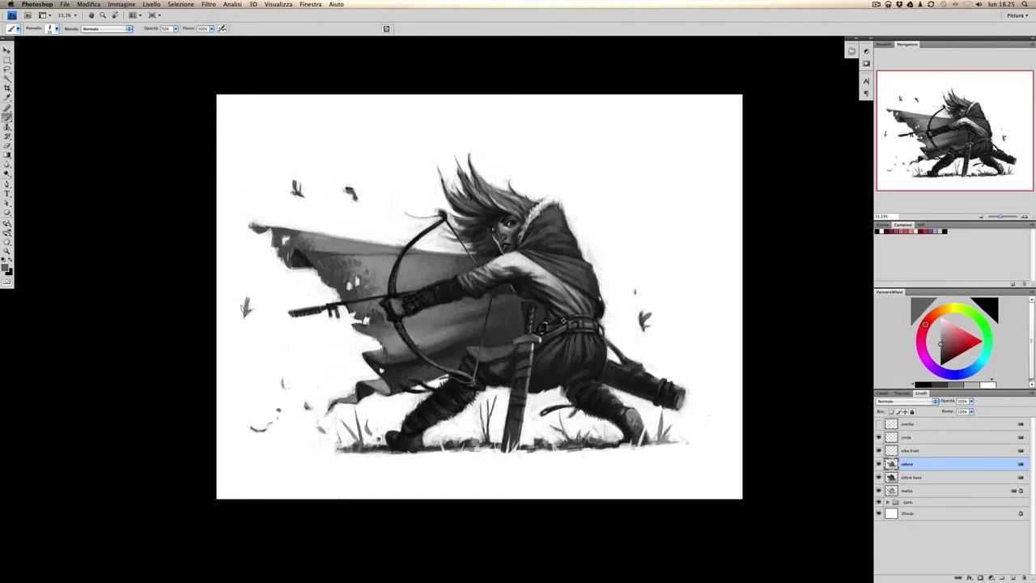
pyautogui.keyDown('alt'); pyautogui.click(524, 323); pyautogui.keyUp('alt')
pyautogui.press('2')
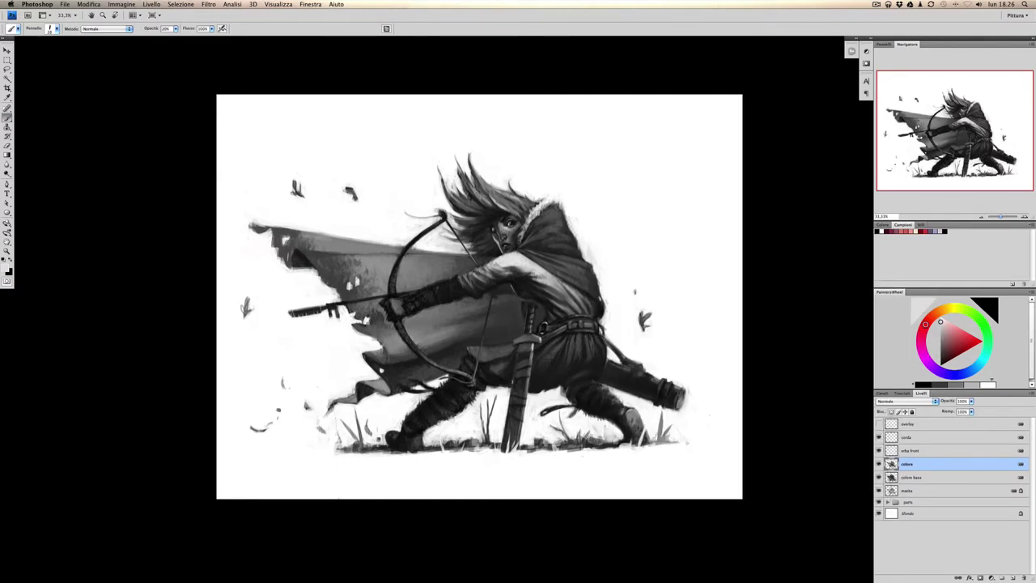
pyautogui.keyDown('alt'); pyautogui.click(524, 378); pyautogui.keyUp('alt')
pyautogui.keyDown('alt'); pyautogui.click(525, 364); pyautogui.keyUp('alt')
pyautogui.keyDown('alt'); pyautogui.click(527, 349); pyautogui.keyUp('alt')
pyautogui.press('5')
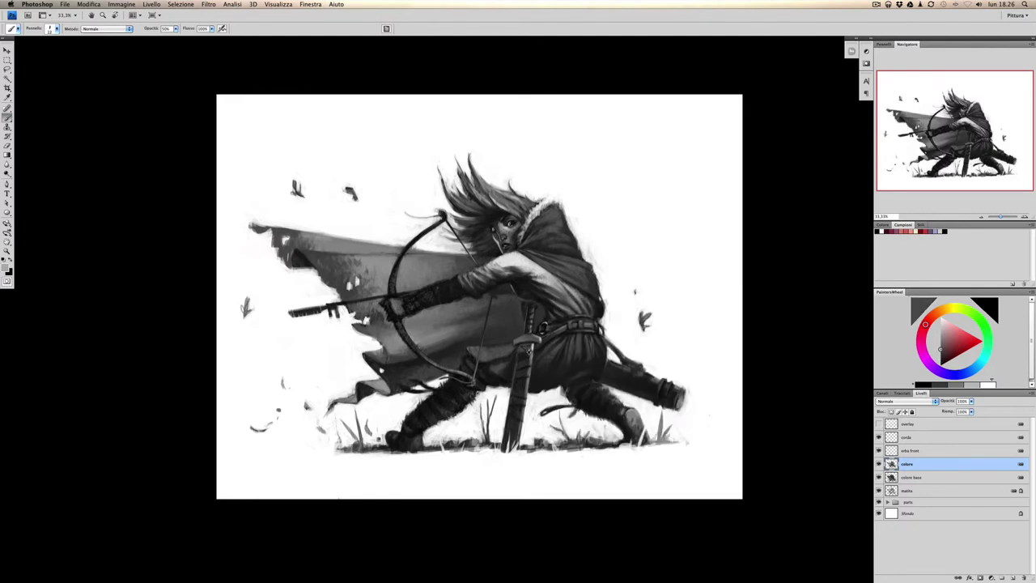
# Define the sword's grip and scabbard edges with sampled dark tones and background white.
pyautogui.keyDown('alt'); pyautogui.click(527, 350); pyautogui.keyUp('alt')
pyautogui.keyDown('alt'); pyautogui.click(528, 350); pyautogui.keyUp('alt')
pyautogui.keyDown('alt'); pyautogui.click(530, 318); pyautogui.keyUp('alt')
pyautogui.keyDown('alt'); pyautogui.click(530, 318); pyautogui.keyUp('alt')
pyautogui.keyDown('alt'); pyautogui.click(530, 318); pyautogui.keyUp('alt')
pyautogui.keyDown('alt'); pyautogui.click(621, 228); pyautogui.keyUp('alt')
pyautogui.keyDown('alt'); pyautogui.click(621, 229); pyautogui.keyUp('alt')
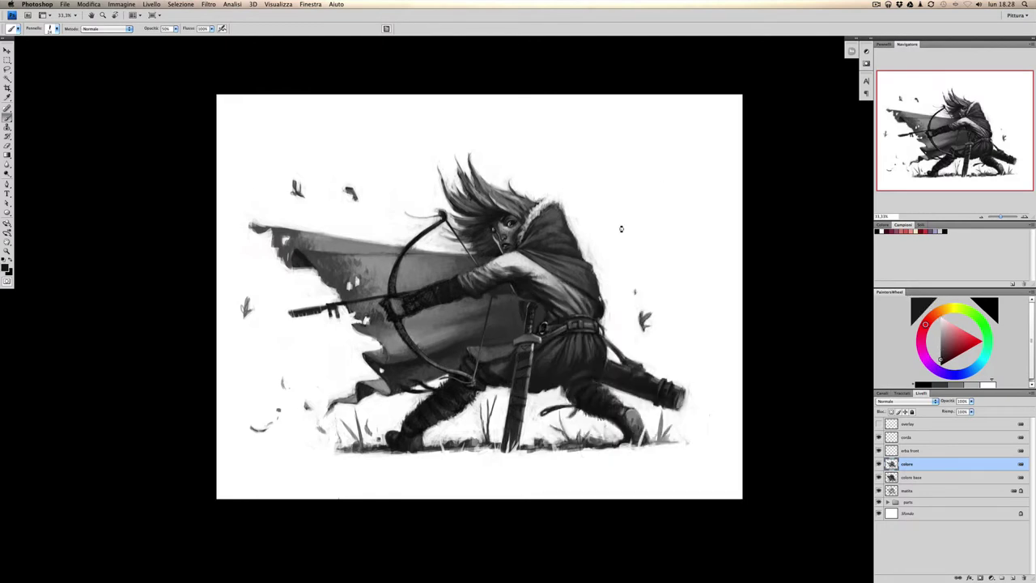
pyautogui.keyDown('alt'); pyautogui.click(621, 228); pyautogui.keyUp('alt')
pyautogui.keyDown('alt'); pyautogui.click(524, 369); pyautogui.keyUp('alt')
pyautogui.keyDown('alt'); pyautogui.click(621, 228); pyautogui.keyUp('alt')
pyautogui.keyDown('alt'); pyautogui.click(671, 159); pyautogui.keyUp('alt')
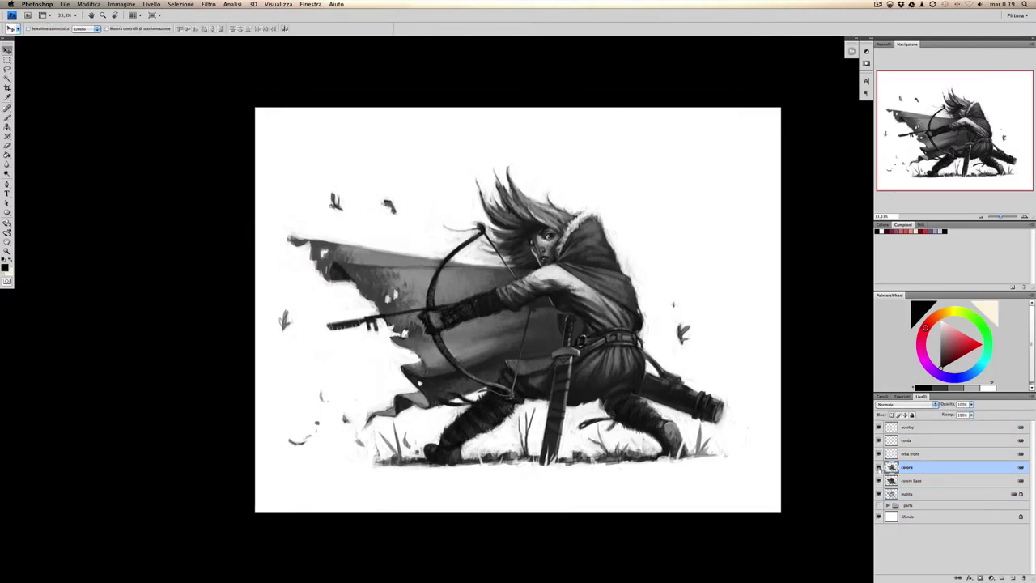
# Retouch the archer's hair and face on a new layer with the canvas mirrored, flip it back and merge the layer into colore.
pyautogui.press('super+plus')
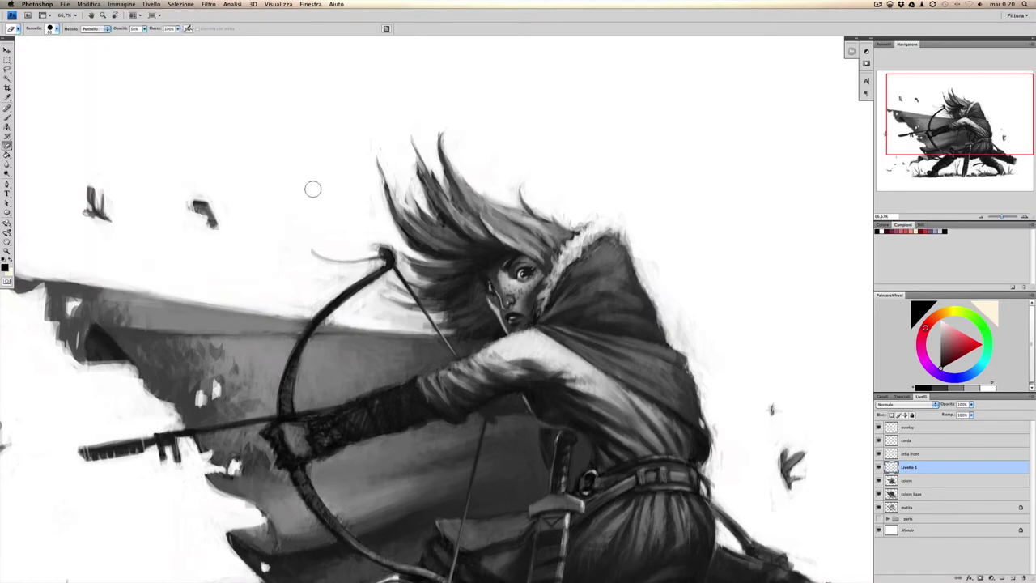
pyautogui.press('v')
pyautogui.press('super+shift+h')
pyautogui.press('b')
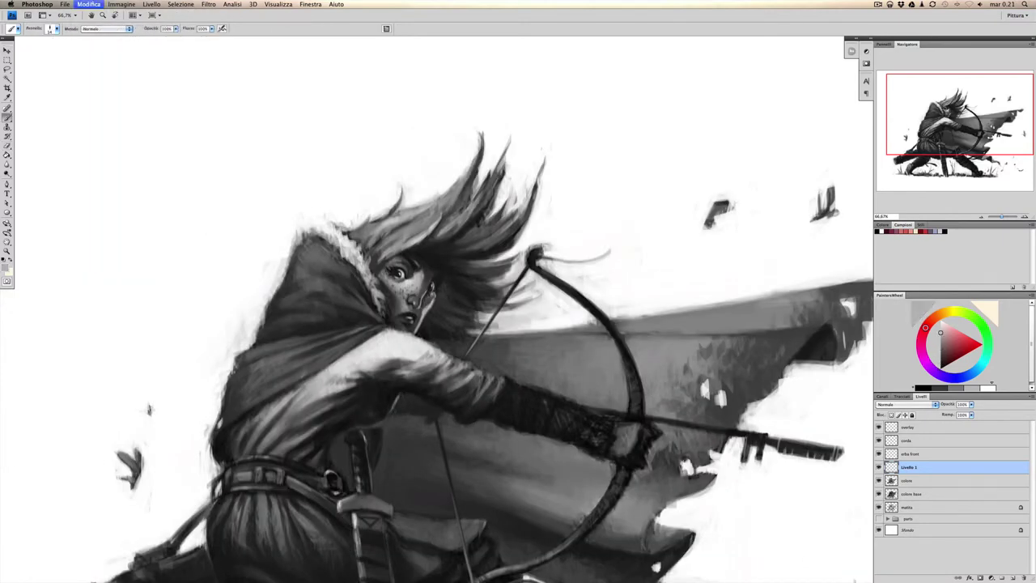
pyautogui.keyDown('alt'); pyautogui.click(438, 251); pyautogui.keyUp('alt')
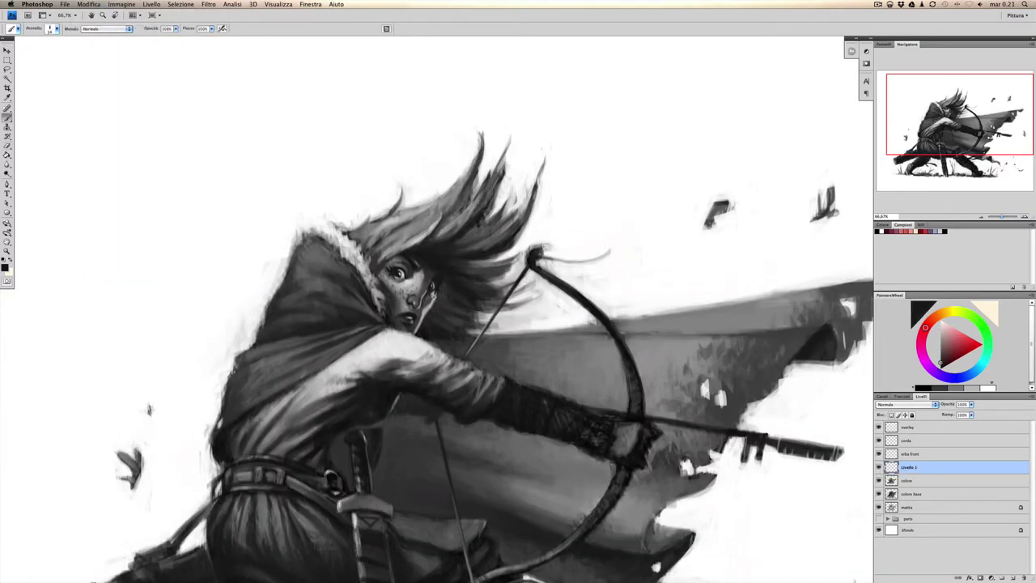
pyautogui.press('super+shift+h')
pyautogui.press('super+e')
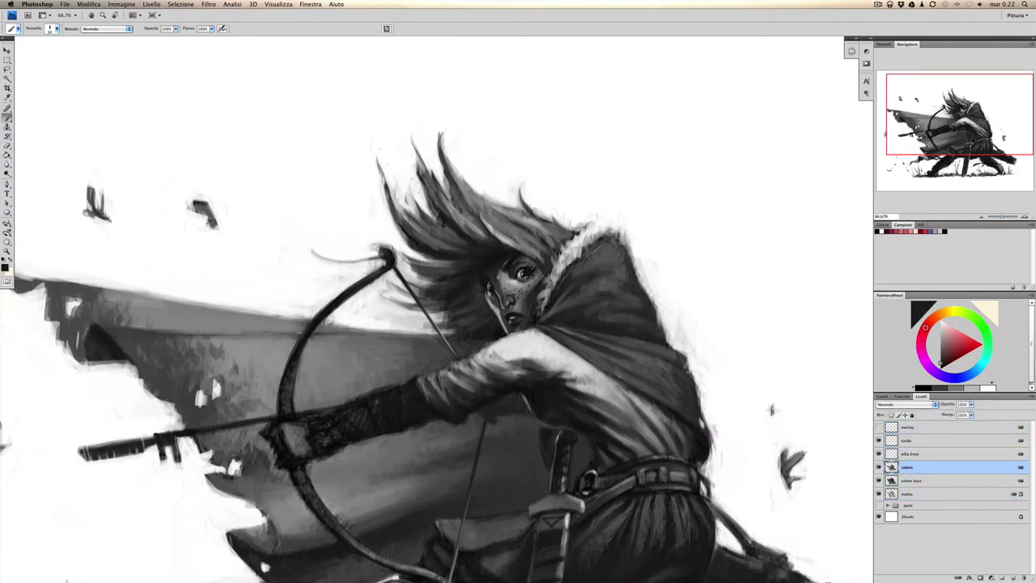
pyautogui.press('3')
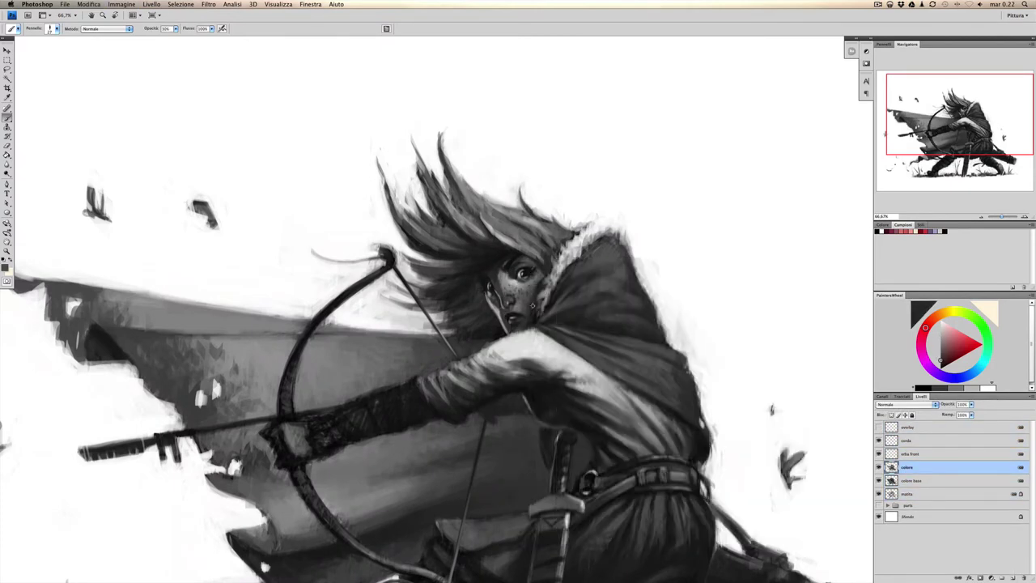
# Refine the belt buckle and the area around the sword's hilt with sampled greys at 50% brush opacity.
pyautogui.press('super+minus')
pyautogui.press('super+minus')
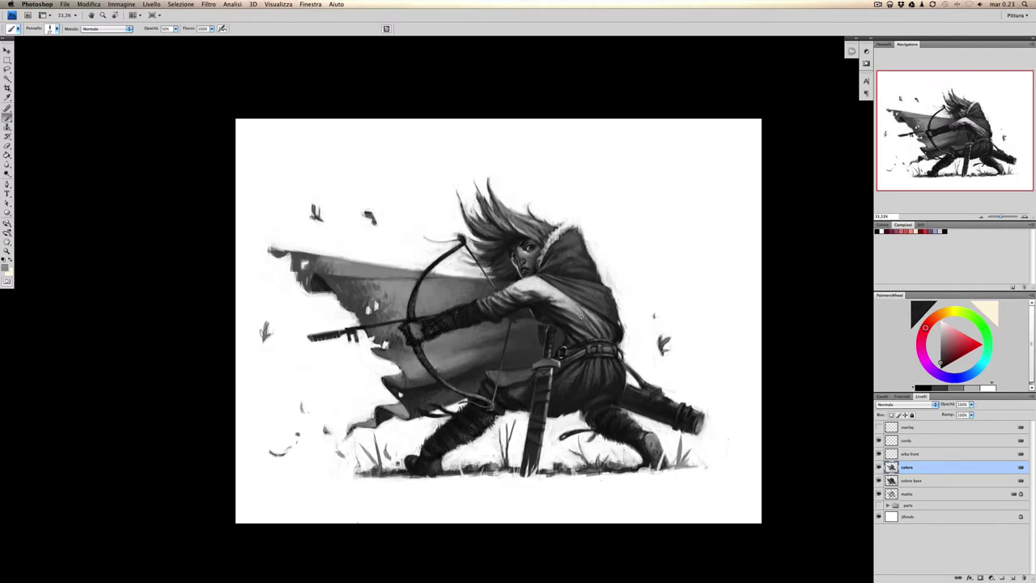
pyautogui.keyDown('alt'); pyautogui.click(517, 346); pyautogui.keyUp('alt')
pyautogui.keyDown('alt'); pyautogui.click(562, 344); pyautogui.keyUp('alt')
pyautogui.press('5')
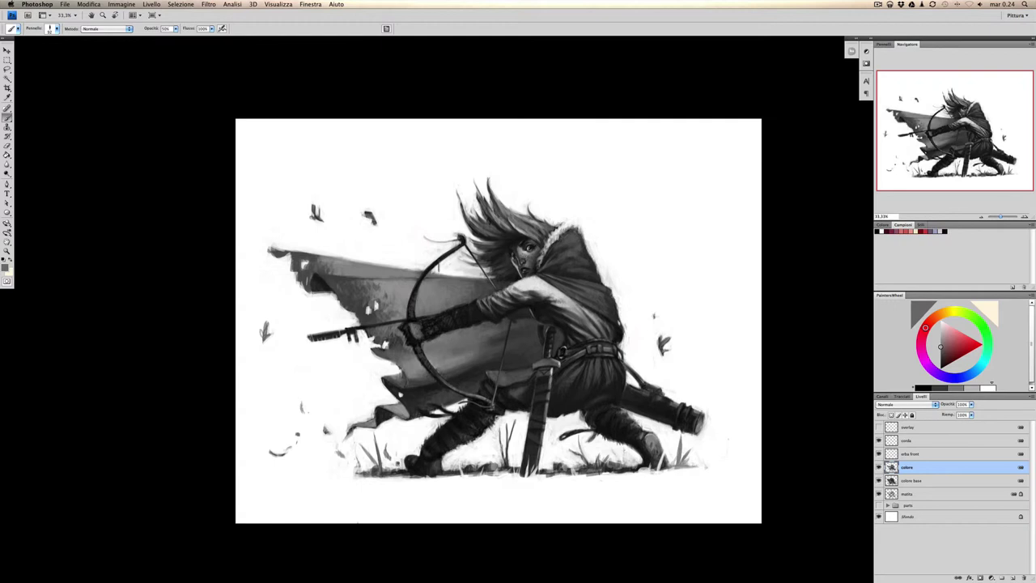
pyautogui.press('x')
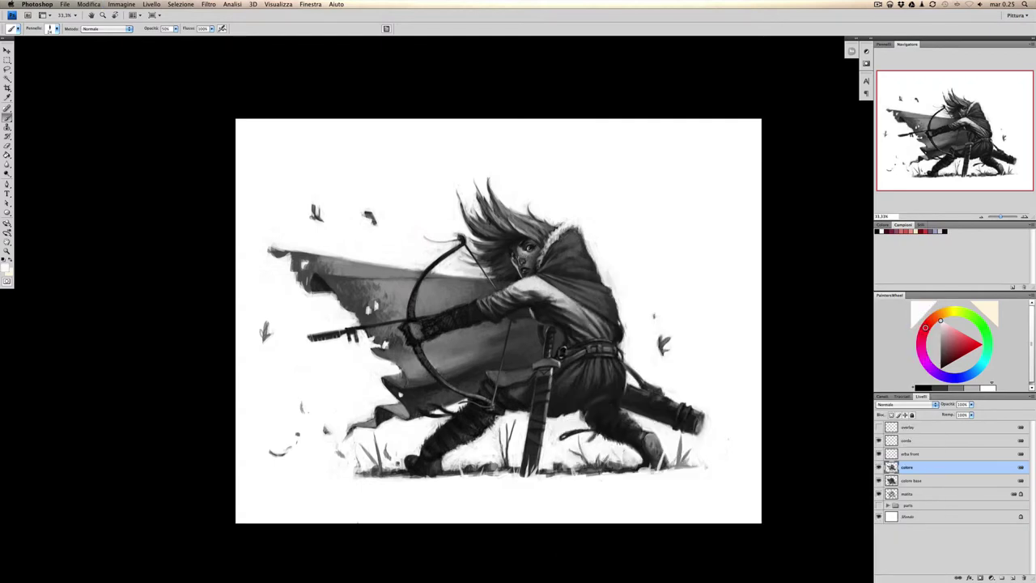
# Add light and dark accents to the sword's grip and guard with a resized brush.
pyautogui.rightClick(463, 285)
pyautogui.press('Escape')
pyautogui.press('x')
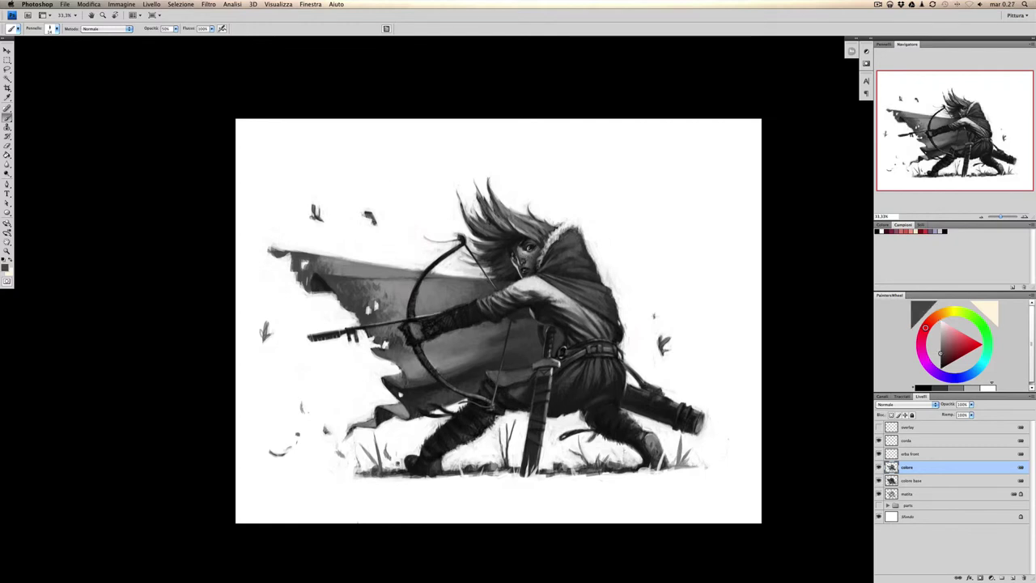
pyautogui.rightClick(619, 242)
pyautogui.moveTo(619, 243); pyautogui.dragTo(625, 243)
pyautogui.press('Return')
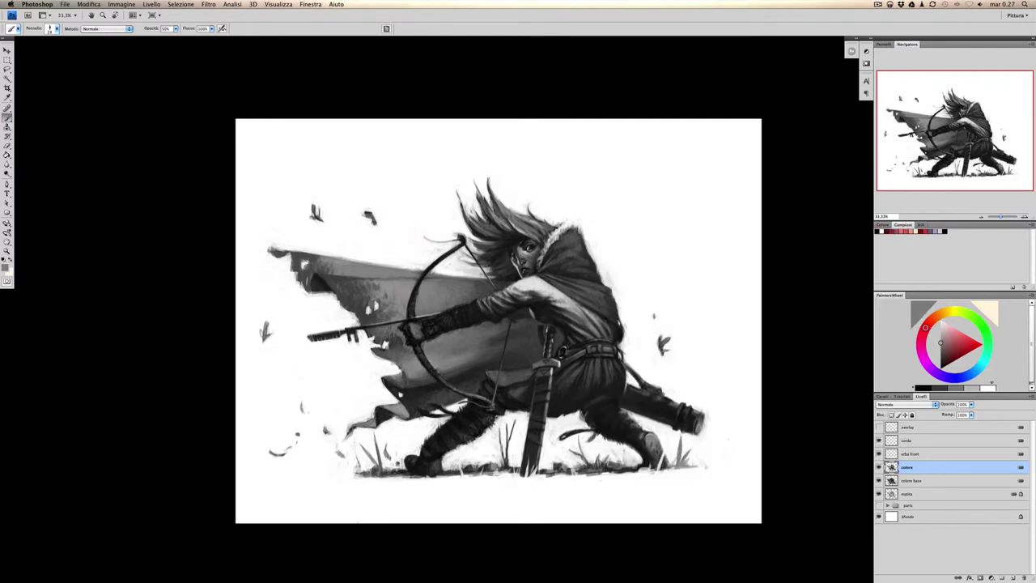
pyautogui.keyDown('alt'); pyautogui.click(566, 366); pyautogui.keyUp('alt')
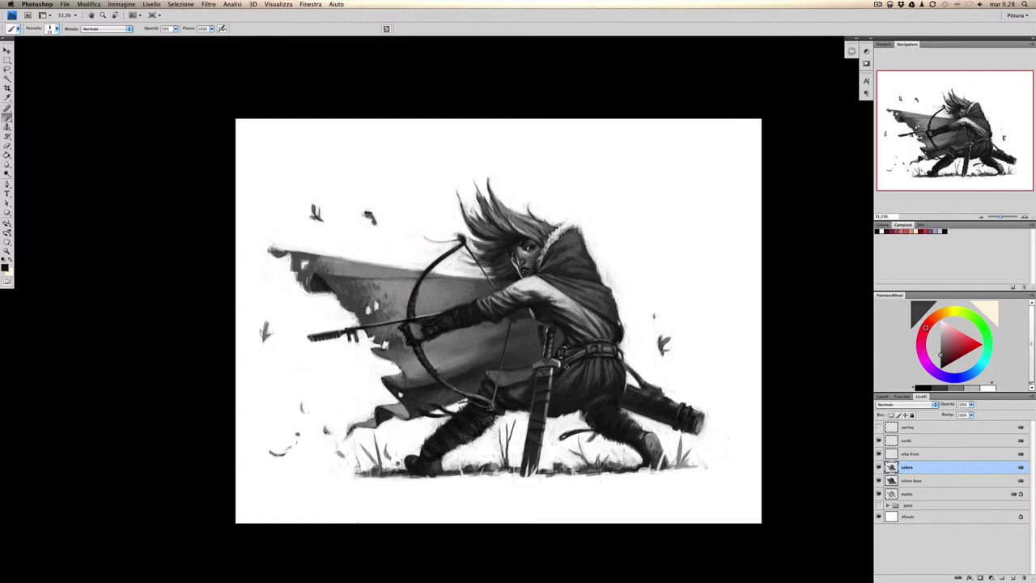
# Paint a small curved leaf near the cloak's trailing tip and dark grass blades beside the front boot.
pyautogui.press('9')
pyautogui.moveTo(325, 409); pyautogui.dragTo(335, 400)
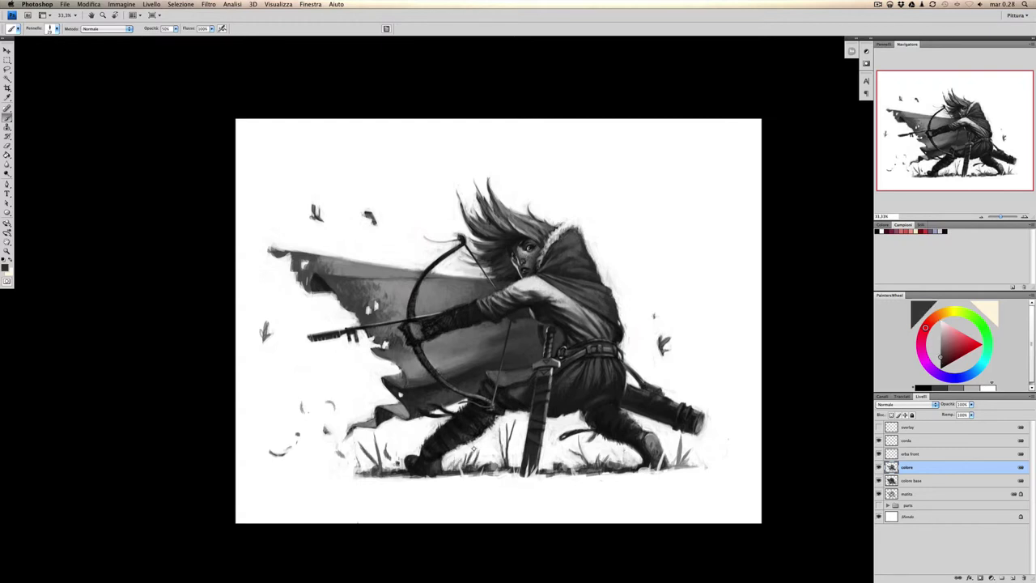
pyautogui.keyDown('alt'); pyautogui.click(449, 464); pyautogui.keyUp('alt')
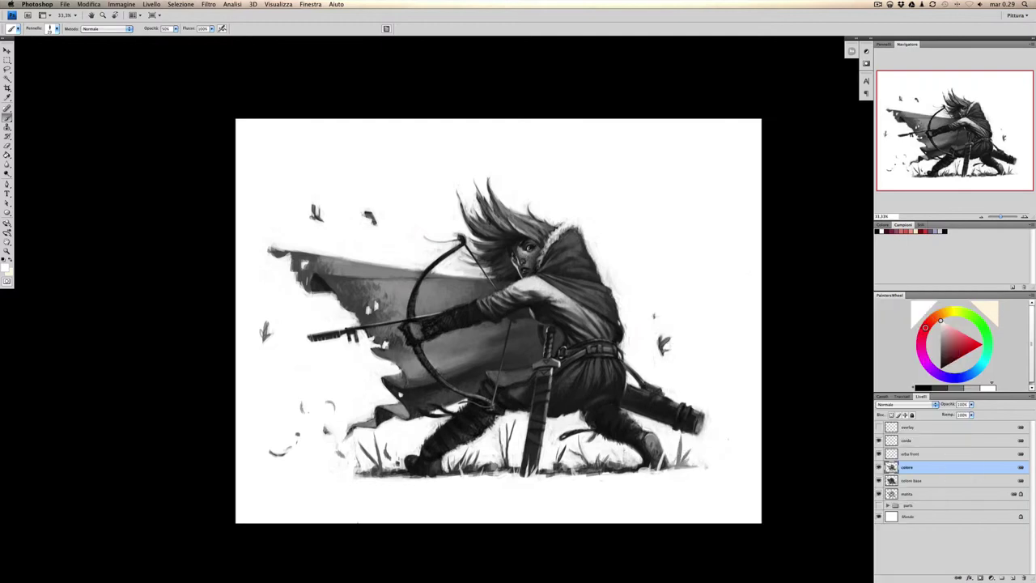
# Soften and darken the folds of the trousers with sampled tones at low brush opacity.
pyautogui.keyDown('alt'); pyautogui.click(599, 372); pyautogui.keyUp('alt')
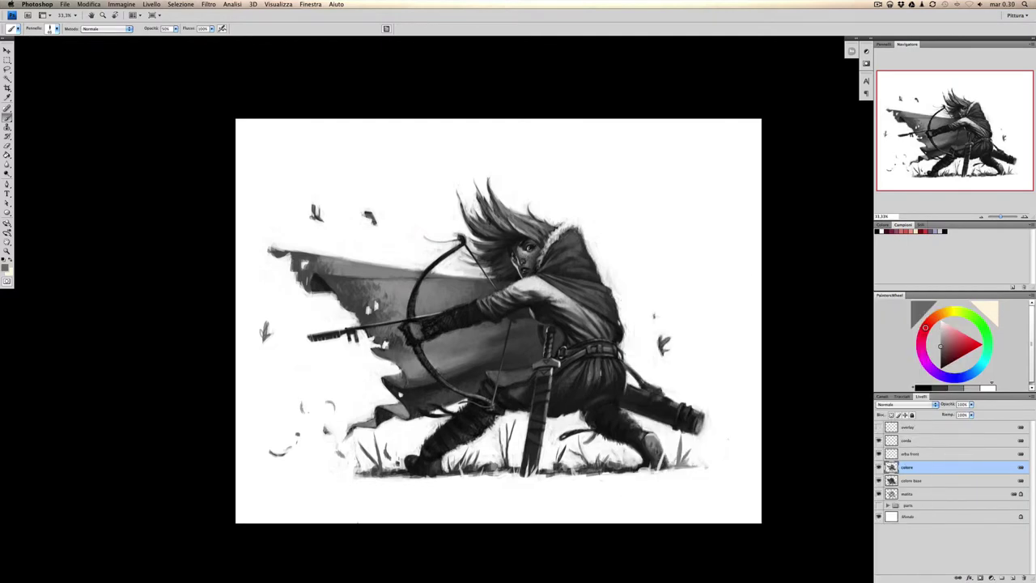
pyautogui.press('1')
pyautogui.keyDown('alt'); pyautogui.click(562, 380); pyautogui.keyUp('alt')
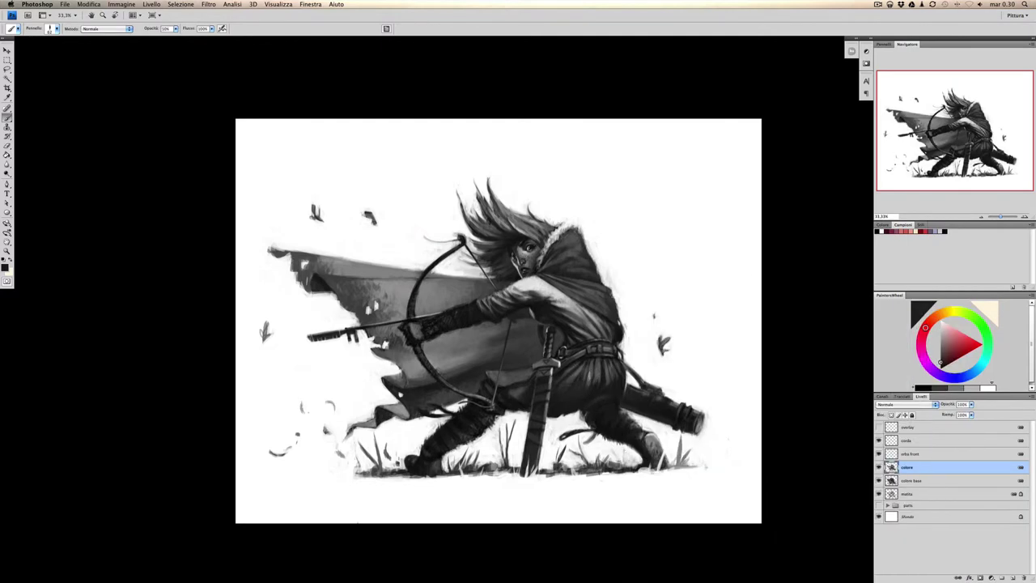
pyautogui.press('3')
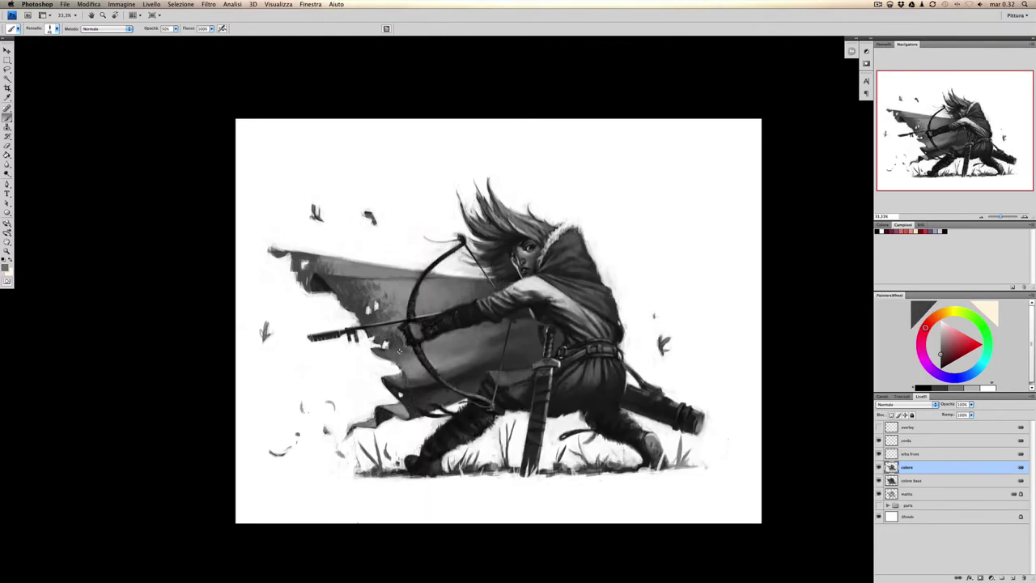
# Extend the ground shading beyond the front boot, and sharpen and add drifting leaves around the archer, checking against the overlay layer.
pyautogui.keyDown('alt'); pyautogui.click(386, 394); pyautogui.keyUp('alt')
pyautogui.moveTo(369, 475); pyautogui.dragTo(332, 473)
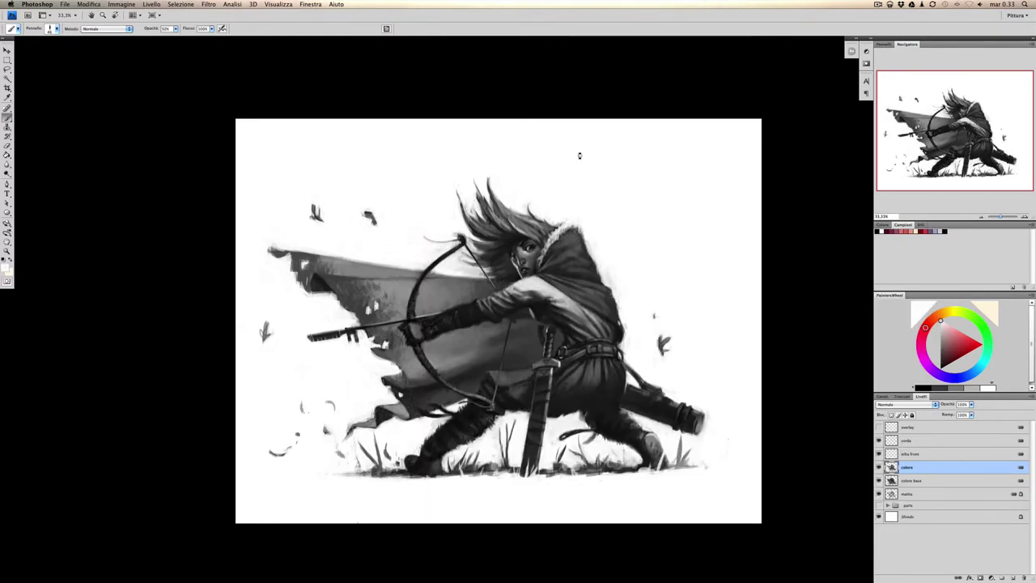
pyautogui.press('d')
pyautogui.press('3')
pyautogui.press('6')
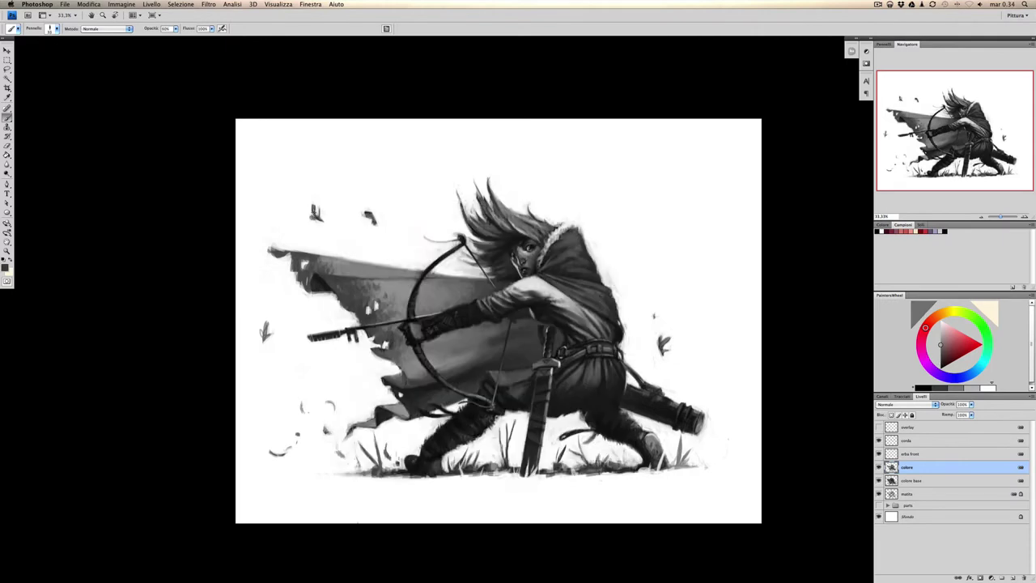
pyautogui.keyDown('alt'); pyautogui.click(267, 335); pyautogui.keyUp('alt')
pyautogui.press('3')
pyautogui.moveTo(632, 311); pyautogui.dragTo(635, 322)
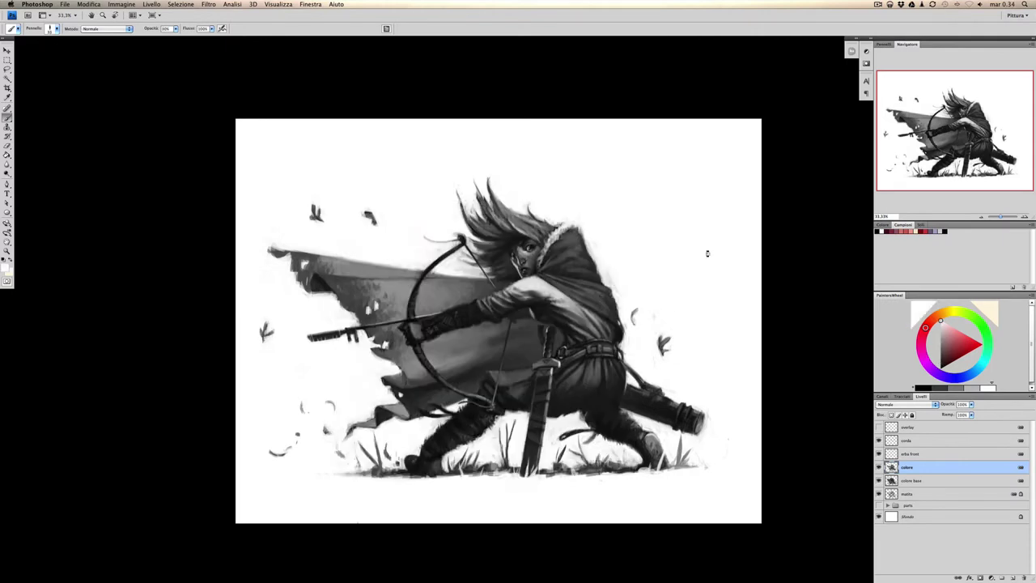
pyautogui.click(879, 427)
pyautogui.click(879, 426)
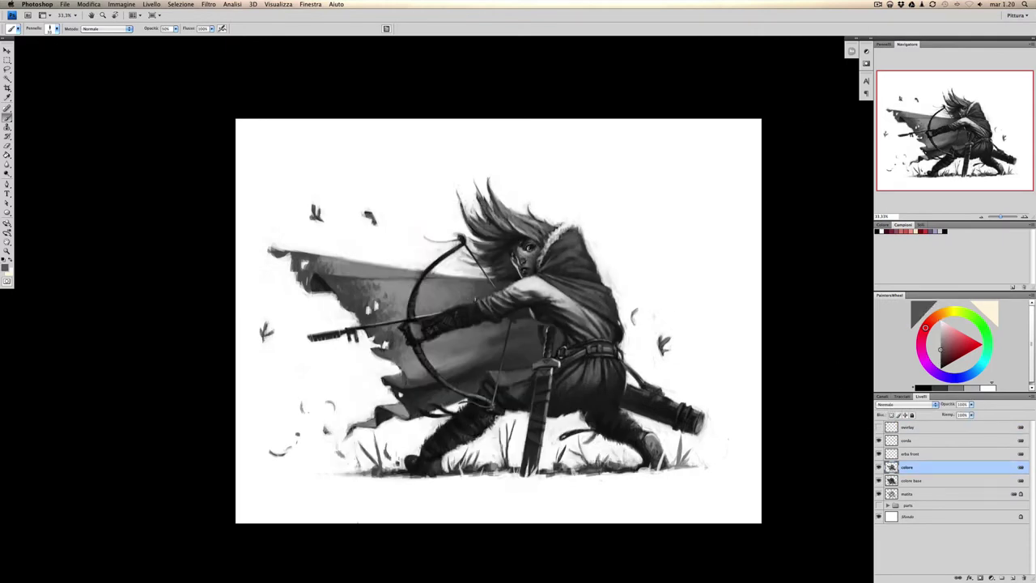
# Repaint the hand gripping the bow with sampled light and dark greys, and save the document.
pyautogui.rightClick(515, 248)
pyautogui.press('Return')
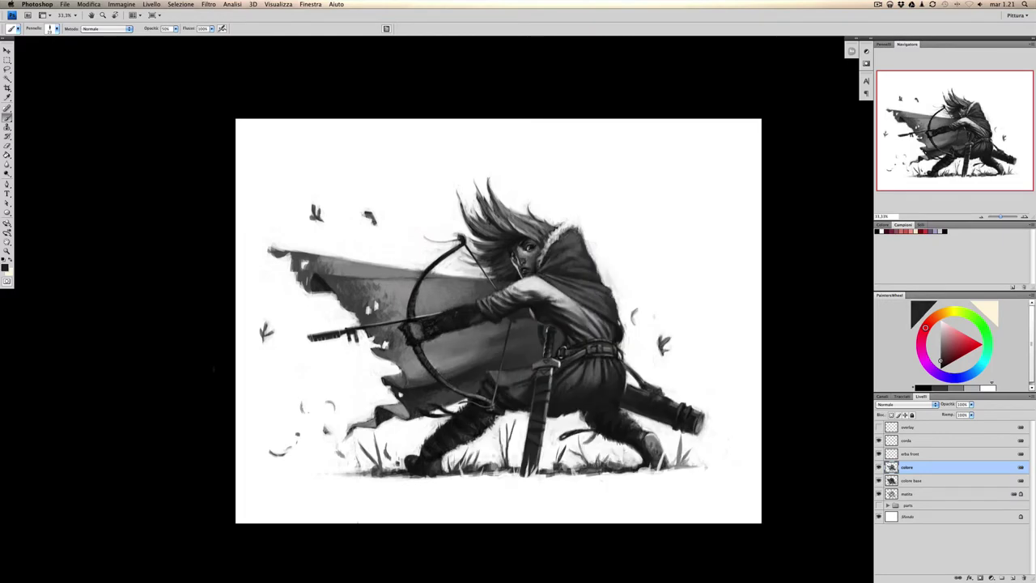
pyautogui.click(939, 346)
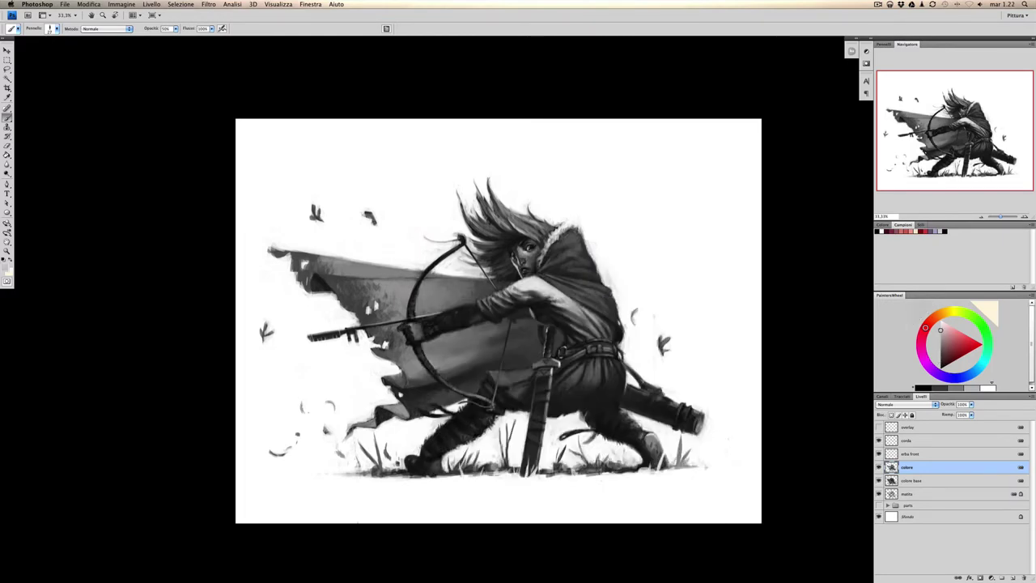
pyautogui.press('super+s')
pyautogui.keyDown('alt'); pyautogui.click(416, 327); pyautogui.keyUp('alt')
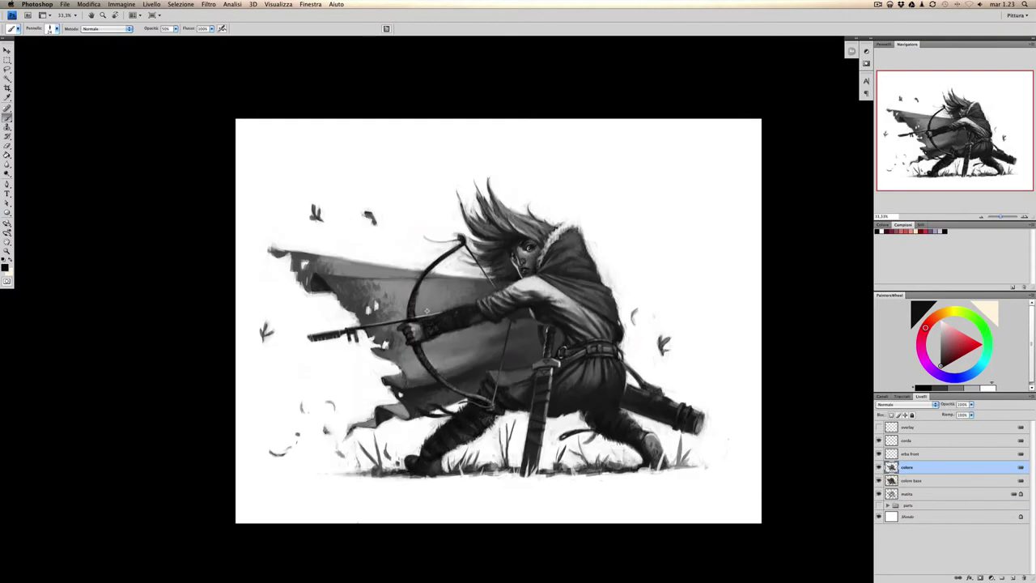
pyautogui.keyDown('alt'); pyautogui.click(423, 319); pyautogui.keyUp('alt')
pyautogui.rightClick(413, 321)
pyautogui.press('Escape')
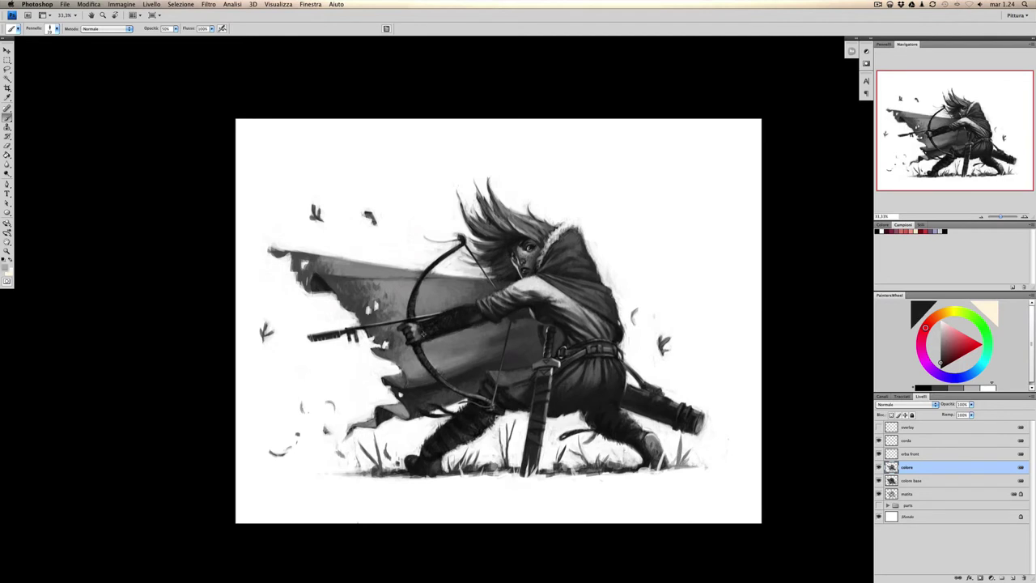
# Repaint the forearm bracer with dark wrapped bands and lighter edges up to the wrist.
pyautogui.keyDown('alt'); pyautogui.click(422, 328); pyautogui.keyUp('alt')
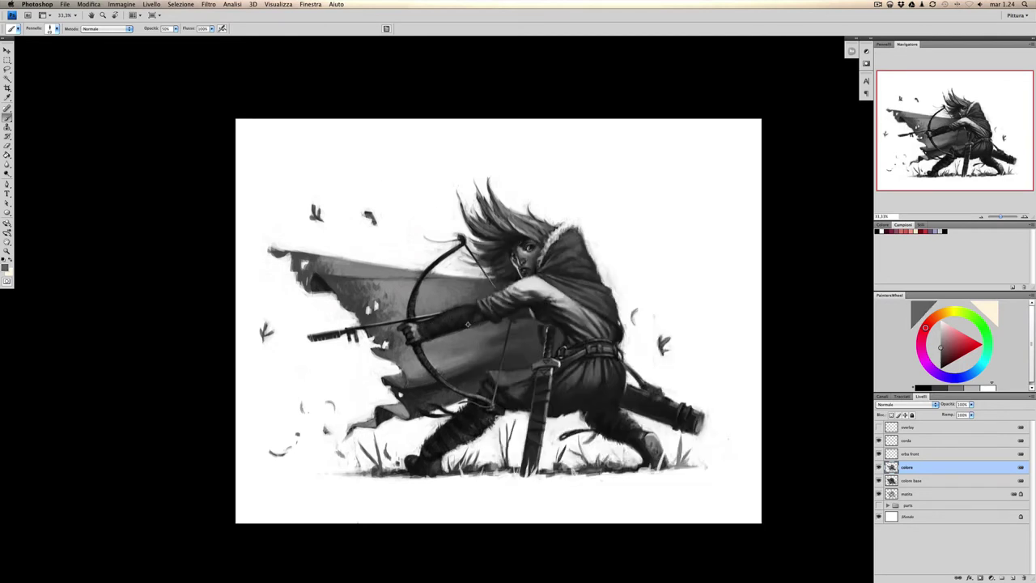
pyautogui.keyDown('alt'); pyautogui.click(445, 336); pyautogui.keyUp('alt')
pyautogui.moveTo(442, 326); pyautogui.dragTo(451, 314)
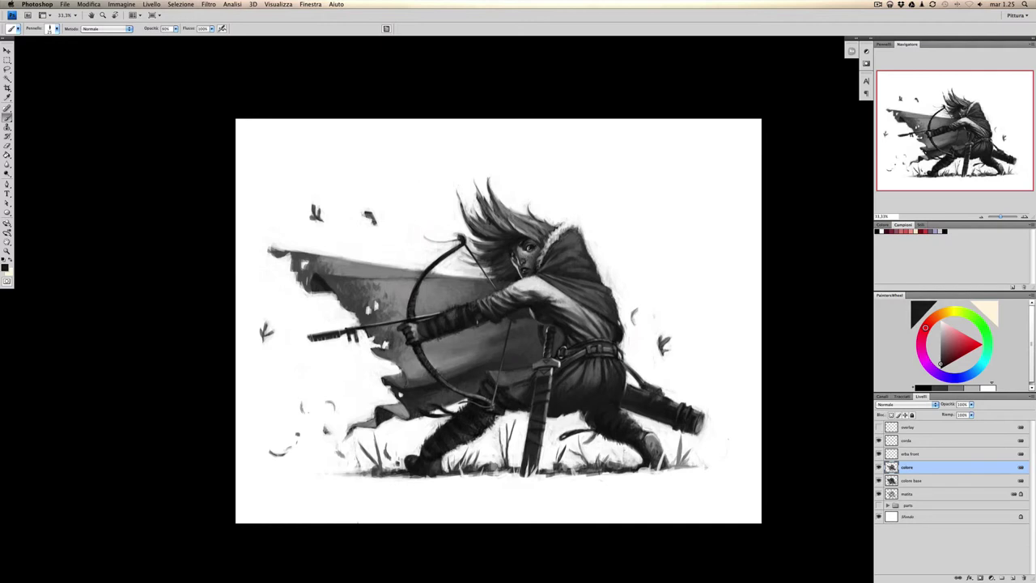
pyautogui.keyDown('alt'); pyautogui.click(419, 322); pyautogui.keyUp('alt')
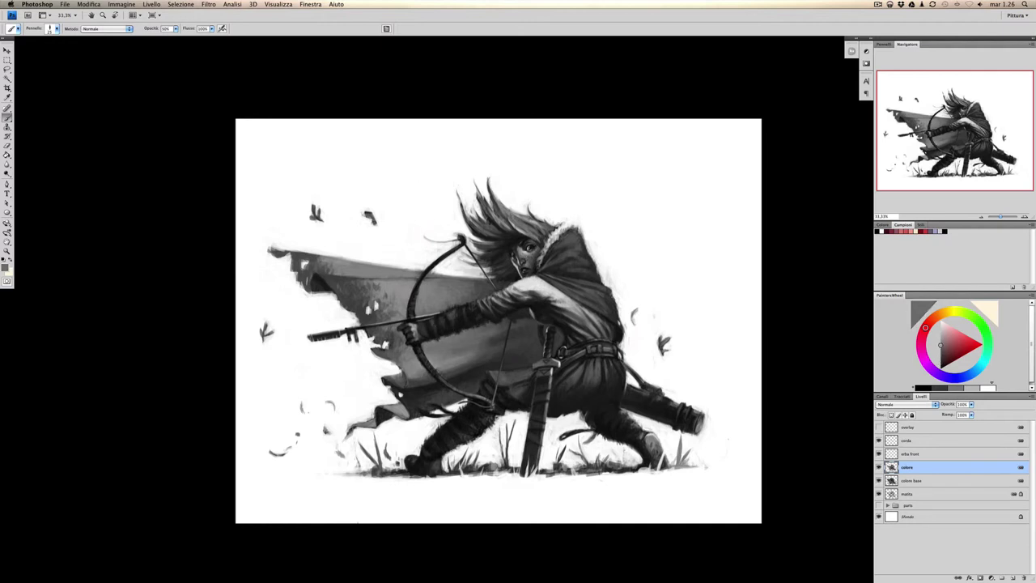
# Smooth the far end of the billowing cloak with sampled greys and clean up its torn edge with background white.
pyautogui.moveTo(364, 290)
pyautogui.mouseDown()
pyautogui.moveTo(336, 283)
pyautogui.moveTo(348, 283)
pyautogui.mouseUp()
pyautogui.keyDown('alt'); pyautogui.click(356, 304); pyautogui.keyUp('alt')
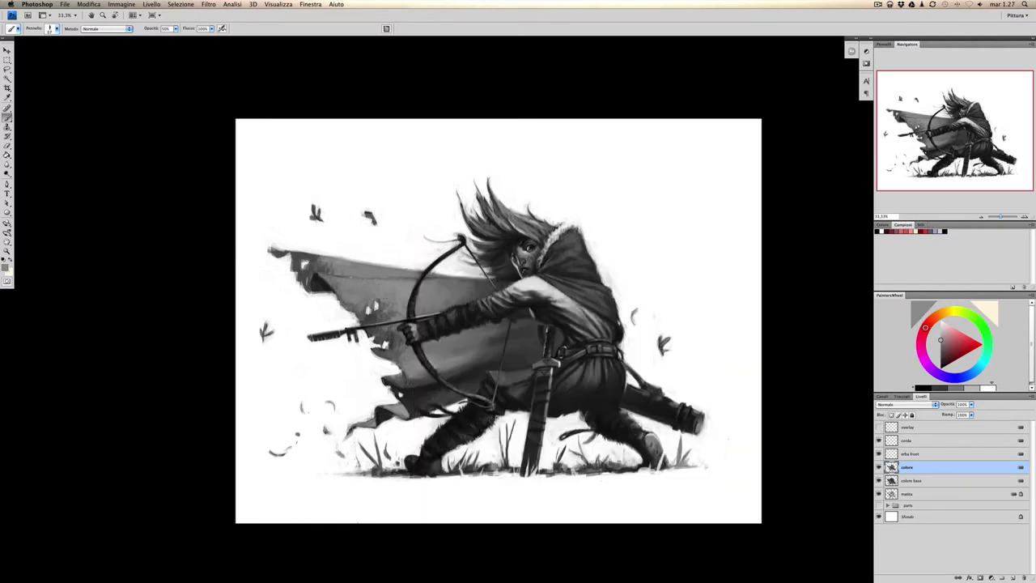
pyautogui.keyDown('alt'); pyautogui.click(378, 309); pyautogui.keyUp('alt')
pyautogui.moveTo(389, 320)
pyautogui.mouseDown()
pyautogui.moveTo(348, 303)
pyautogui.moveTo(311, 261)
pyautogui.moveTo(298, 284)
pyautogui.moveTo(271, 275)
pyautogui.mouseUp()
pyautogui.keyDown('alt'); pyautogui.click(385, 340); pyautogui.keyUp('alt')
pyautogui.press('2')
pyautogui.keyDown('alt'); pyautogui.click(291, 267); pyautogui.keyUp('alt')
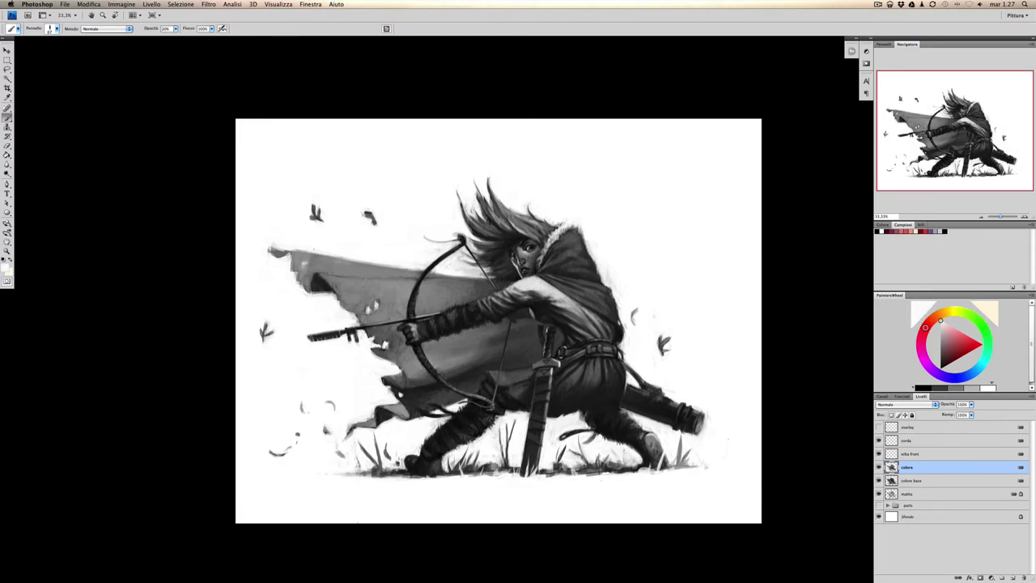
# Smooth the shading around the dark fold at the billowing cloak's far end with sampled greys at 50% brush opacity.
pyautogui.moveTo(405, 275)
pyautogui.mouseDown()
pyautogui.moveTo(303, 258)
pyautogui.moveTo(271, 267)
pyautogui.moveTo(414, 279)
pyautogui.mouseUp()
pyautogui.press('5')
pyautogui.keyDown('alt'); pyautogui.click(340, 279); pyautogui.keyUp('alt')
pyautogui.keyDown('alt'); pyautogui.click(388, 283); pyautogui.keyUp('alt')
pyautogui.moveTo(336, 279); pyautogui.dragTo(311, 292)
# Blend the part of the cloak behind the bow and bowstring with sampled greys at 60% brush opacity.
pyautogui.press('6')
pyautogui.keyDown('alt'); pyautogui.click(461, 287); pyautogui.keyUp('alt')
pyautogui.moveTo(454, 283); pyautogui.dragTo(475, 300)
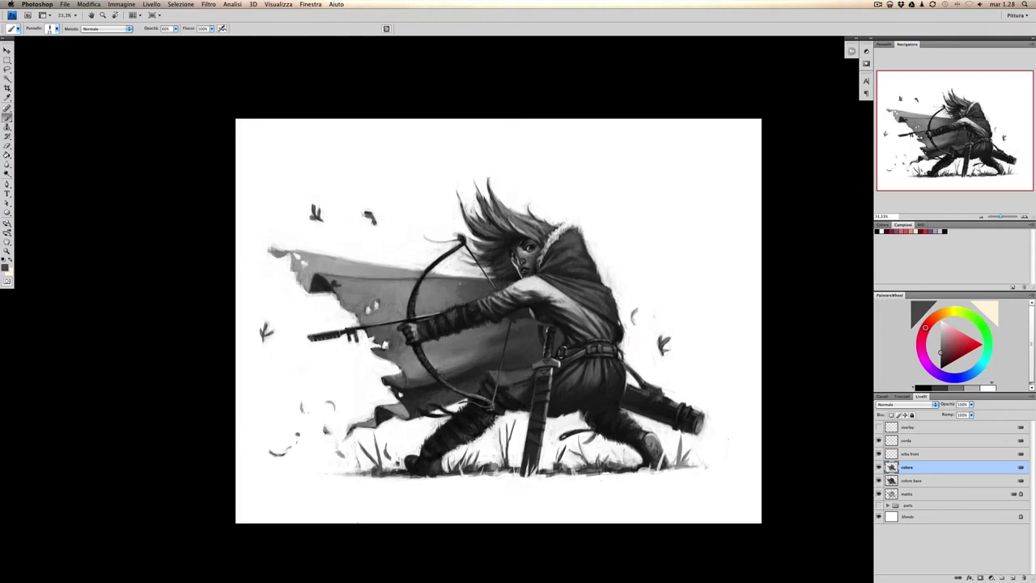
pyautogui.keyDown('alt'); pyautogui.click(483, 285); pyautogui.keyUp('alt')
pyautogui.keyDown('alt'); pyautogui.click(461, 289); pyautogui.keyUp('alt')
pyautogui.keyDown('alt'); pyautogui.click(475, 288); pyautogui.keyUp('alt')
pyautogui.keyDown('alt'); pyautogui.click(513, 320); pyautogui.keyUp('alt')
pyautogui.press('super+z')
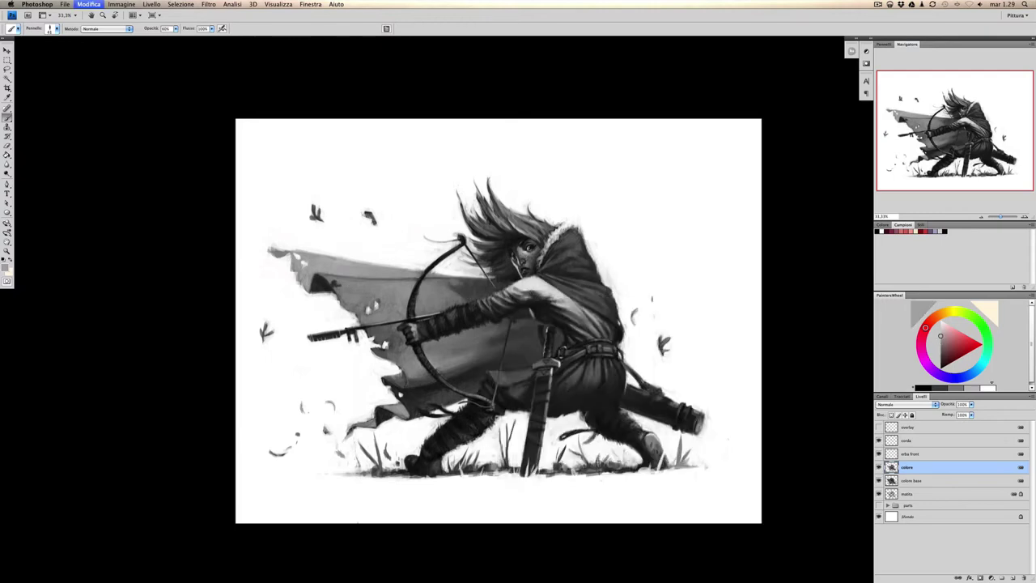
# Touch up the bowstring below the drawing arm on the corda layer, alternating light and dark tones.
pyautogui.keyDown('super'); pyautogui.click(513, 320); pyautogui.keyUp('super')
pyautogui.scroll(1, 509, 315)
pyautogui.rightClick(508, 320)
pyautogui.press('Escape')
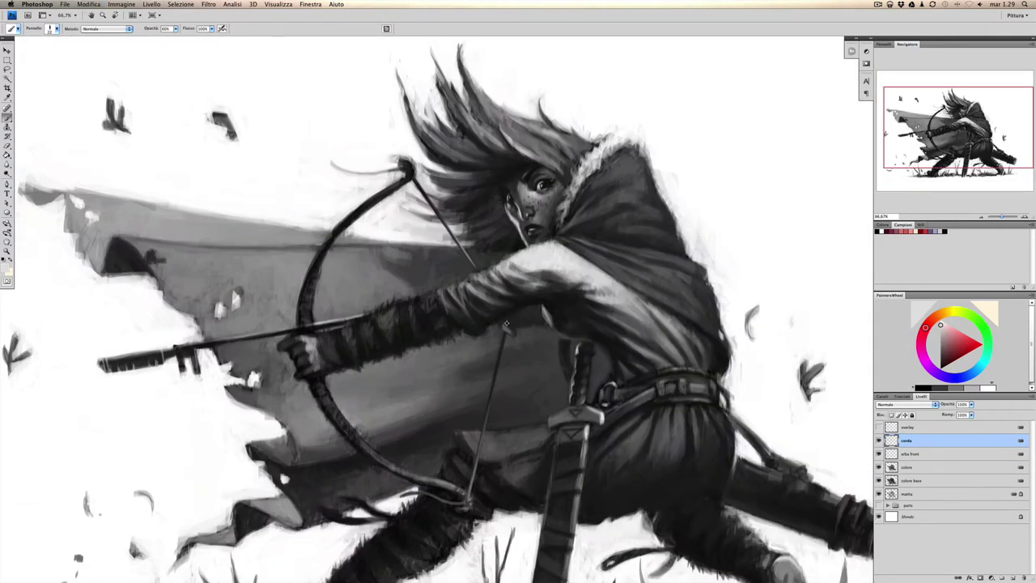
pyautogui.press('x')
pyautogui.press('x')
pyautogui.press('x')
pyautogui.press('x')
pyautogui.press('x')
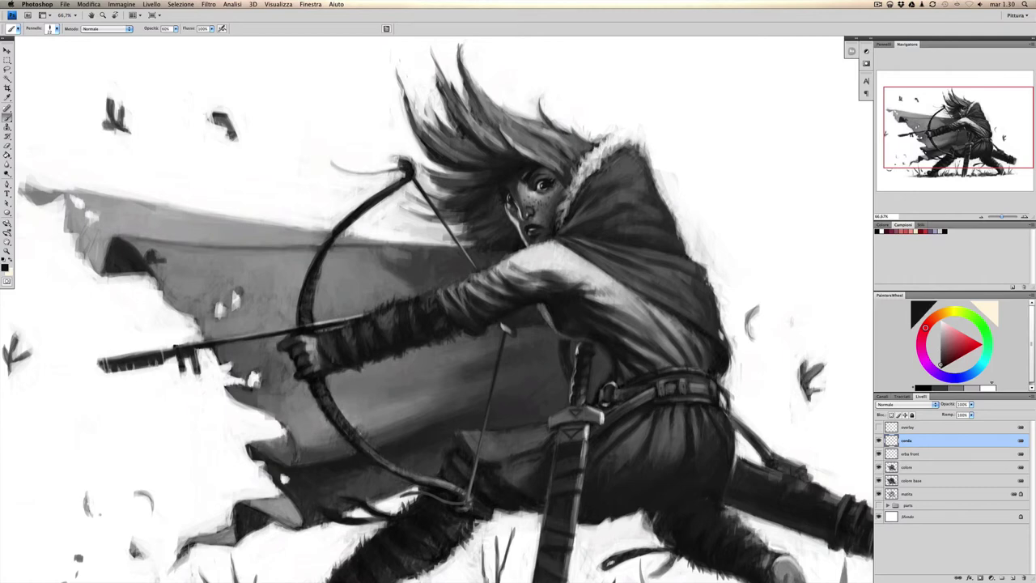
# Add a new layer in Multiply mode at 50% opacity and paint mottled dirt texture over the cloak.
pyautogui.press('super+minus')
pyautogui.press('super+shift+alt+n')
pyautogui.hotkey('shift', 'alt', 'm')
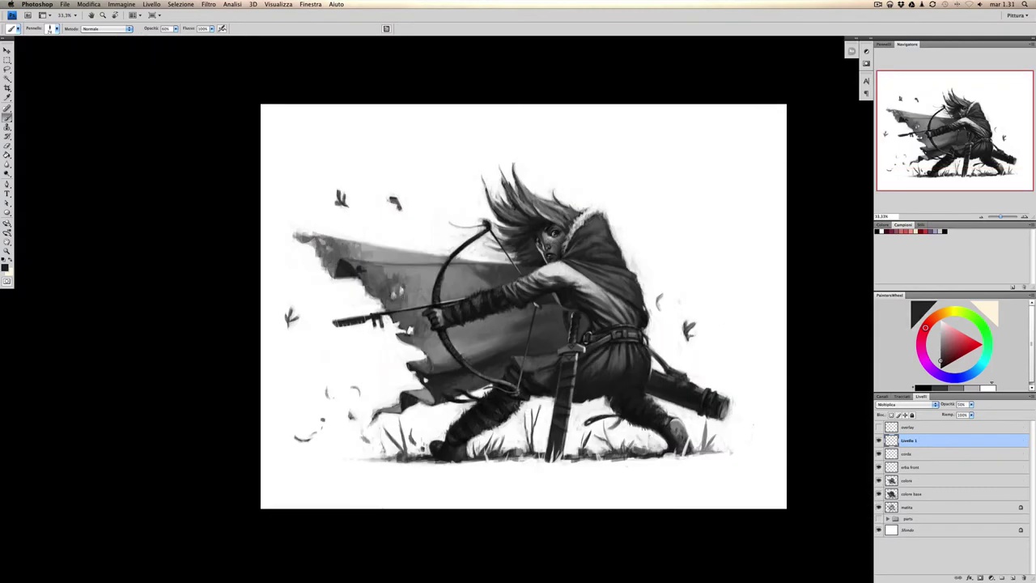
pyautogui.moveTo(356, 267)
pyautogui.mouseDown()
pyautogui.moveTo(421, 340)
pyautogui.moveTo(453, 356)
pyautogui.moveTo(413, 291)
pyautogui.mouseUp()
pyautogui.rightClick(485, 245)
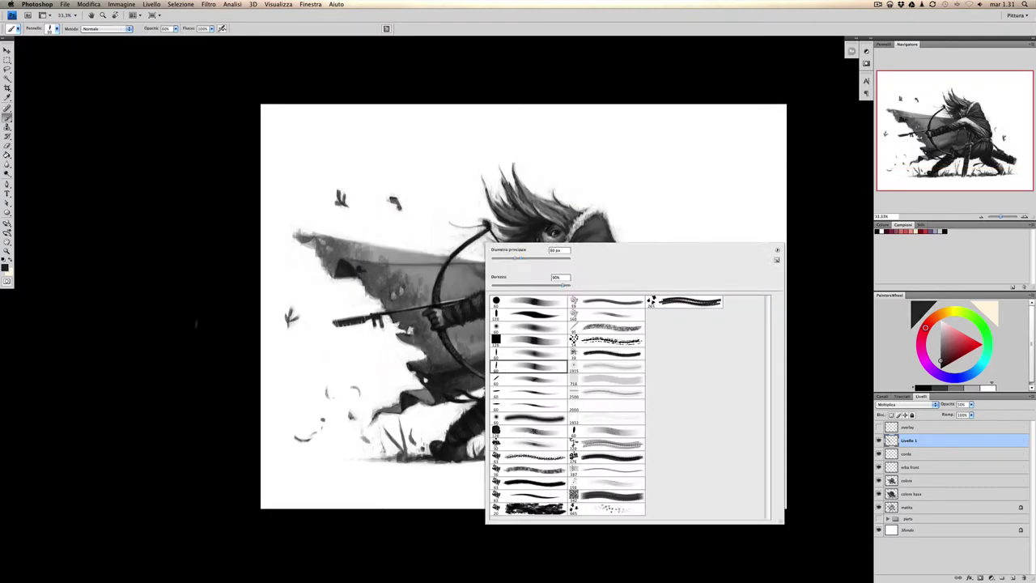
# Erase parts of the dirt texture along the cloak's upper far end to break it up.
pyautogui.press('e')
pyautogui.rightClick(486, 296)
pyautogui.press('Escape')
pyautogui.moveTo(305, 235)
pyautogui.mouseDown()
pyautogui.moveTo(330, 251)
pyautogui.moveTo(315, 251)
pyautogui.moveTo(381, 257)
pyautogui.mouseUp()
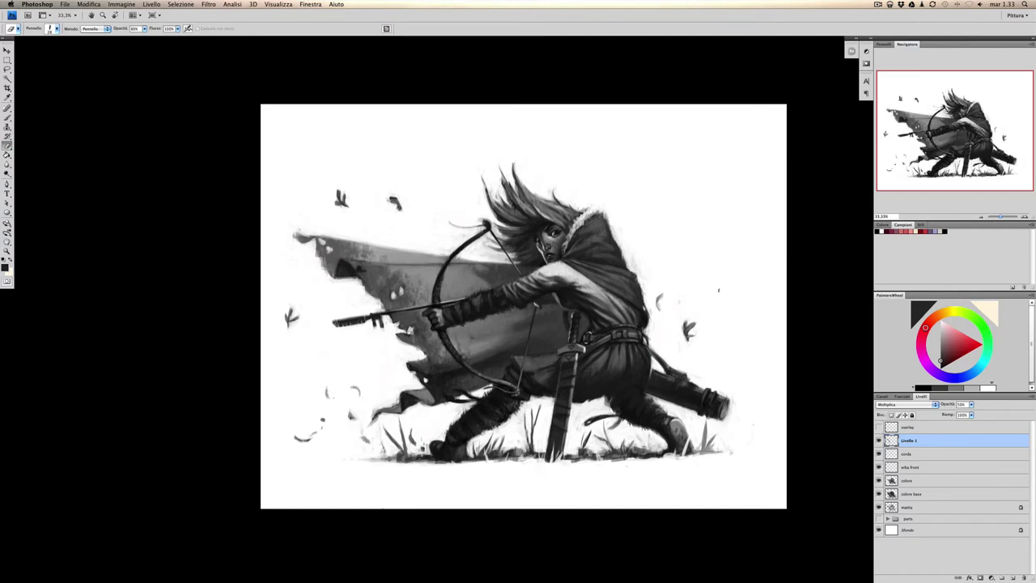
pyautogui.rightClick(717, 289)
pyautogui.press('b')
pyautogui.press('x')
pyautogui.hotkey('alt', ']')
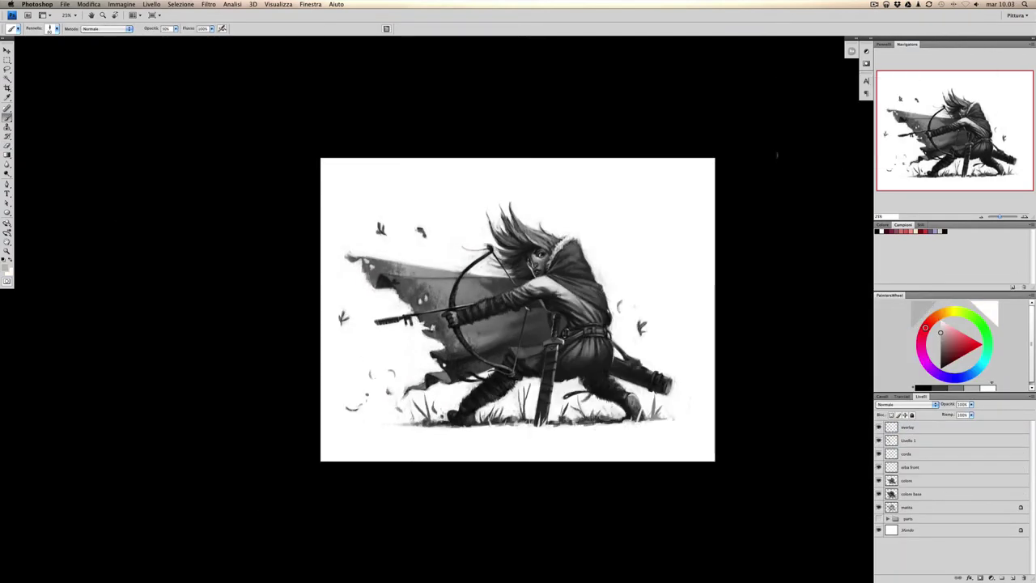
# Add a new layer directly above the colore layer and name it gonnella.
pyautogui.hotkey('ctrl', '+')
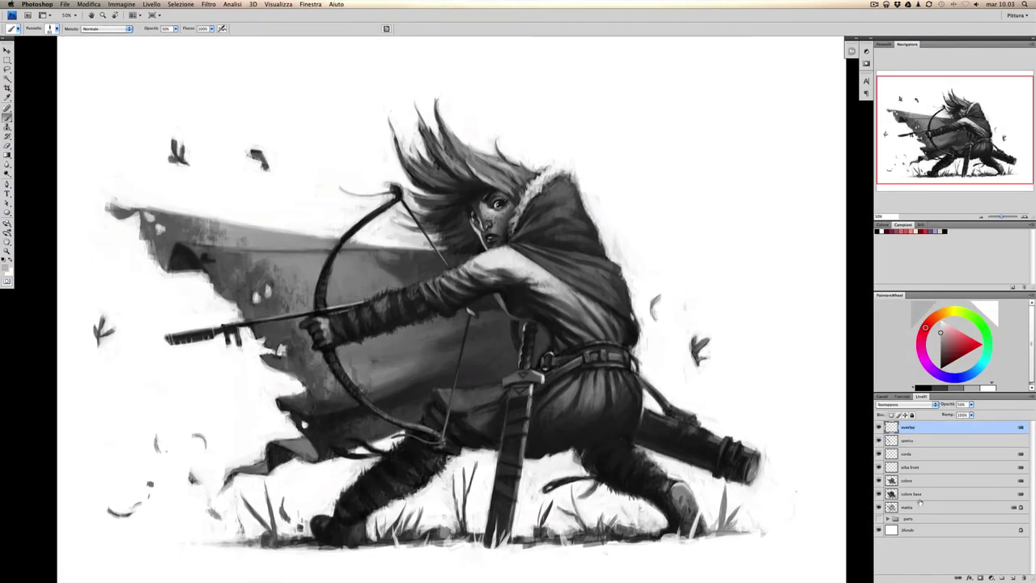
pyautogui.click(906, 480)
pyautogui.moveTo(508, 267); pyautogui.dragTo(551, 259)
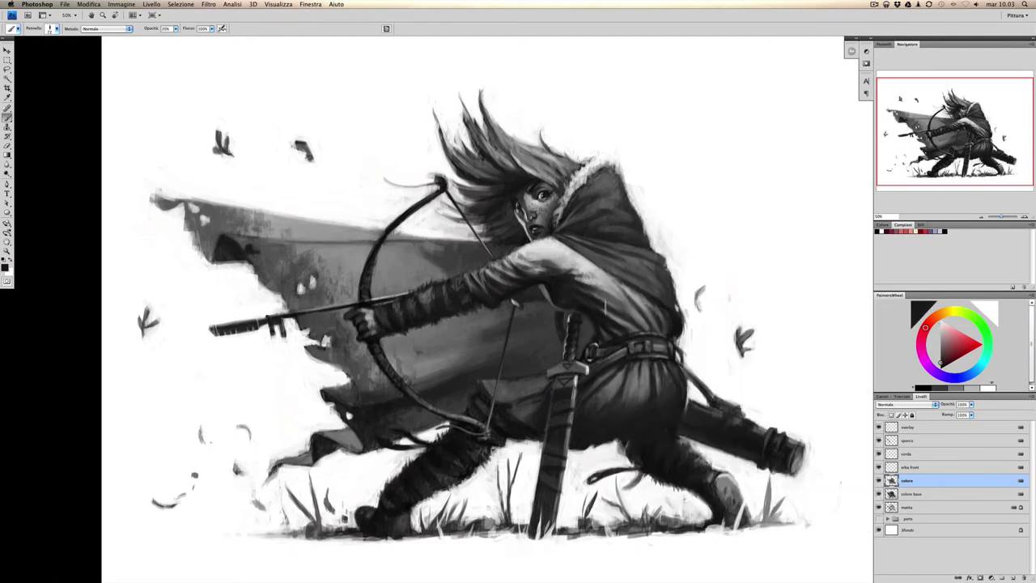
pyautogui.rightClick(639, 304)
pyautogui.press('Escape')
pyautogui.press('x')
pyautogui.hotkey('ctrl', 'alt', 'shift', 'n')
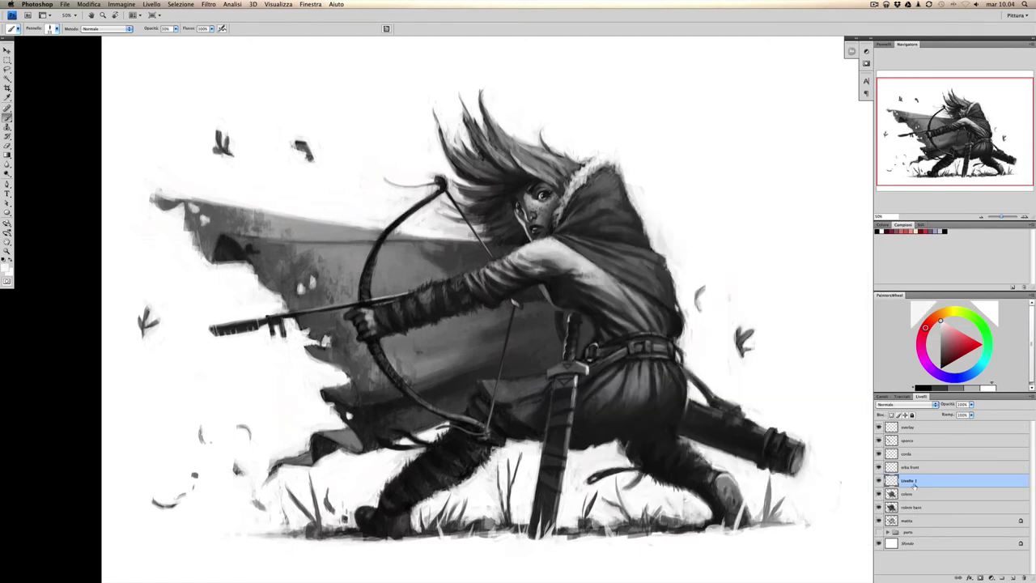
pyautogui.doubleClick(909, 480)
pyautogui.write('pennello')
pyautogui.press('Return')
# Paint a dark ragged fringe hanging below the hips on both sides of the sword at 70% brush opacity.
pyautogui.press('x')
pyautogui.press('7')
pyautogui.moveTo(570, 441); pyautogui.dragTo(615, 473)
pyautogui.moveTo(486, 445)
pyautogui.mouseDown()
pyautogui.moveTo(542, 489)
pyautogui.moveTo(619, 477)
pyautogui.mouseUp()
pyautogui.rightClick(635, 478)
pyautogui.press('Escape')
pyautogui.moveTo(576, 446); pyautogui.dragTo(612, 481)
pyautogui.rightClick(621, 475)
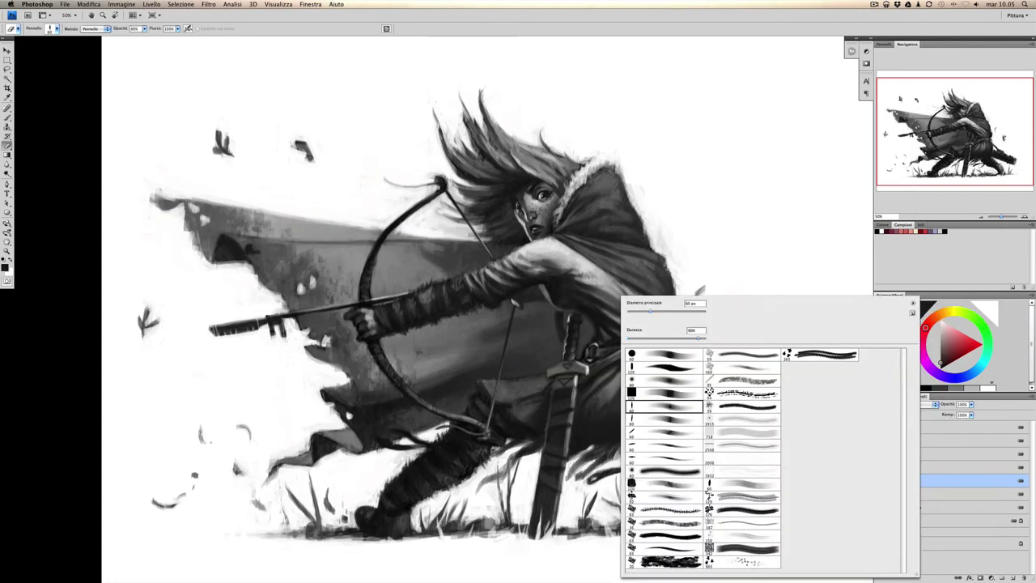
pyautogui.press('Escape')
pyautogui.press('b')
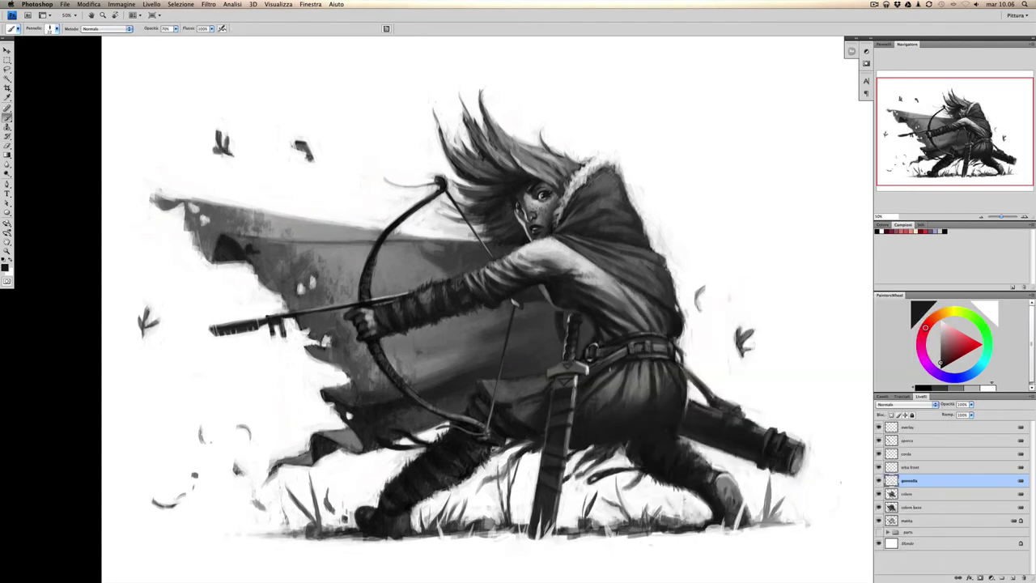
# Decorate the skirt with bands of mid-grey crossed stitching and partly fade them with the eraser.
pyautogui.click(940, 343)
pyautogui.moveTo(598, 372)
pyautogui.mouseDown()
pyautogui.moveTo(618, 387)
pyautogui.moveTo(613, 419)
pyautogui.mouseUp()
pyautogui.moveTo(523, 395); pyautogui.dragTo(544, 402)
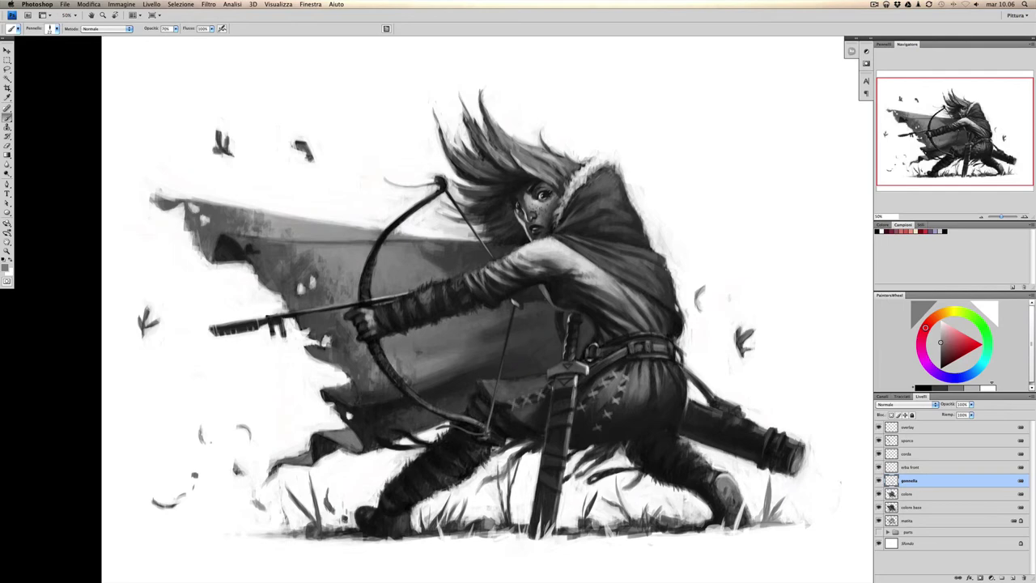
pyautogui.moveTo(616, 364); pyautogui.dragTo(631, 371)
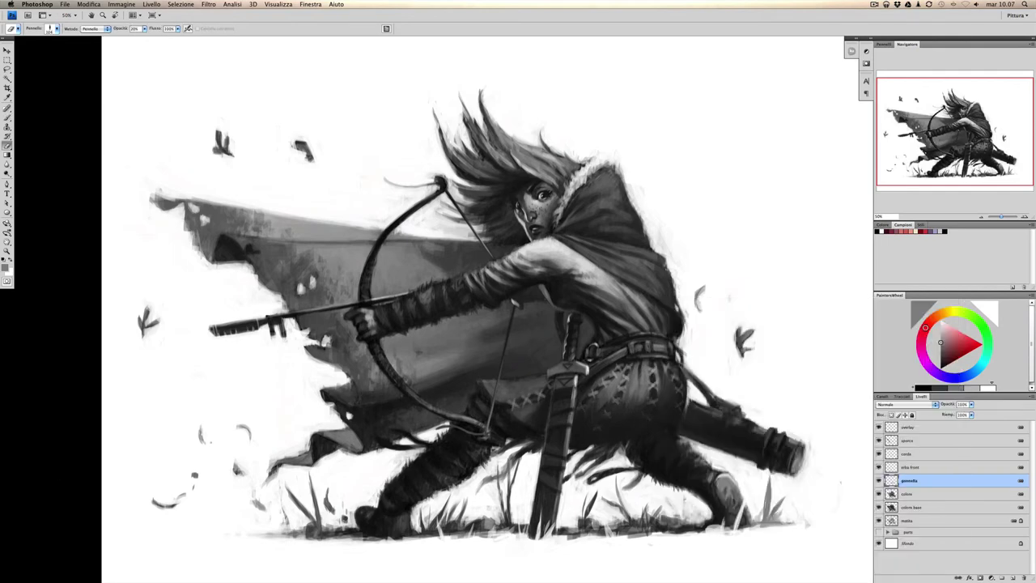
pyautogui.keyDown('alt'); pyautogui.click(597, 388); pyautogui.keyUp('alt')
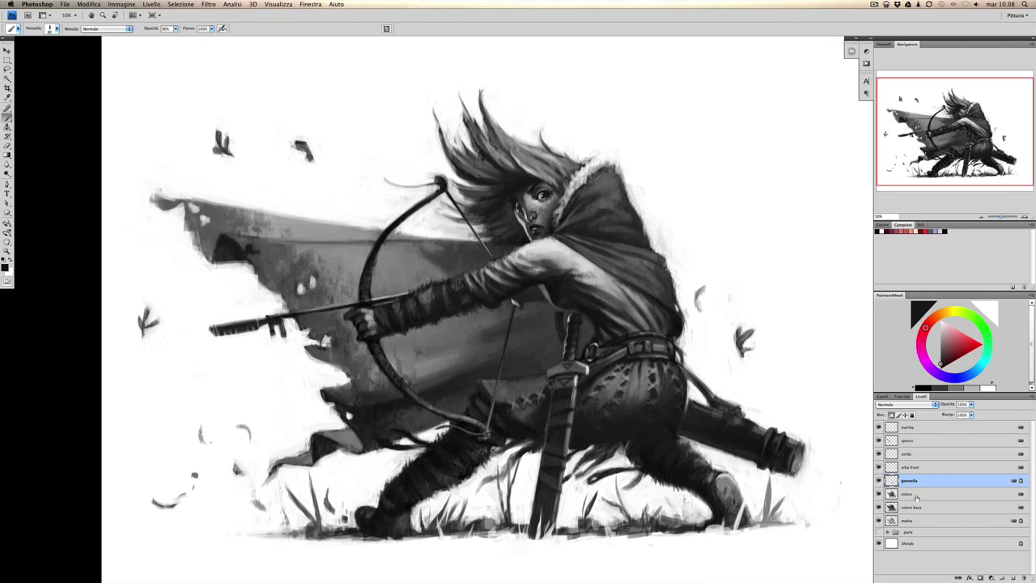
# Touch up the skirt and sword on the colore layer with sampled greys at 50% brush opacity.
pyautogui.press('5')
pyautogui.hotkey('alt', '[')
pyautogui.keyDown('alt'); pyautogui.click(667, 380); pyautogui.keyUp('alt')
pyautogui.keyDown('alt'); pyautogui.click(661, 380); pyautogui.keyUp('alt')
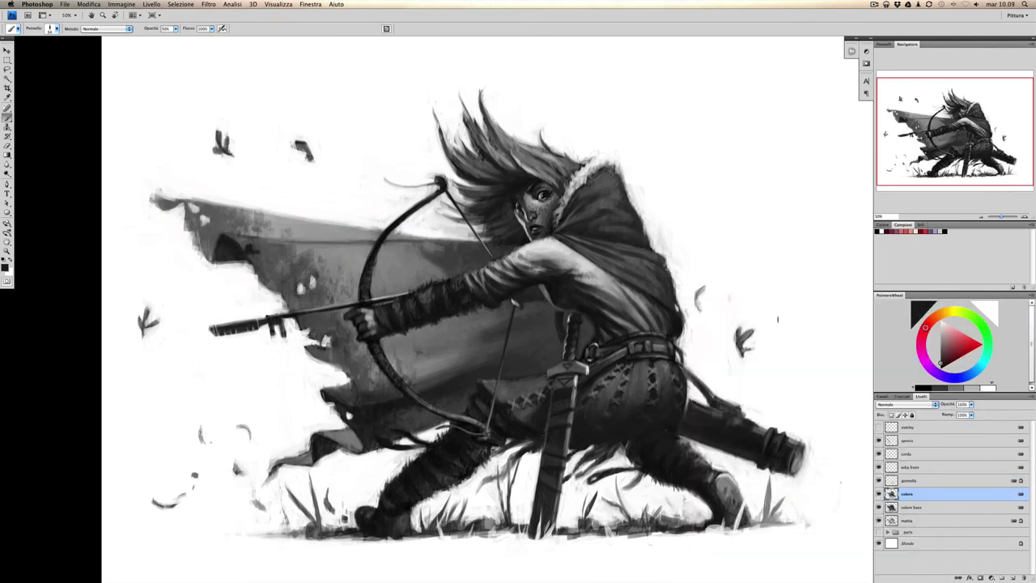
pyautogui.keyDown('alt'); pyautogui.click(549, 324); pyautogui.keyUp('alt')
pyautogui.press('x')
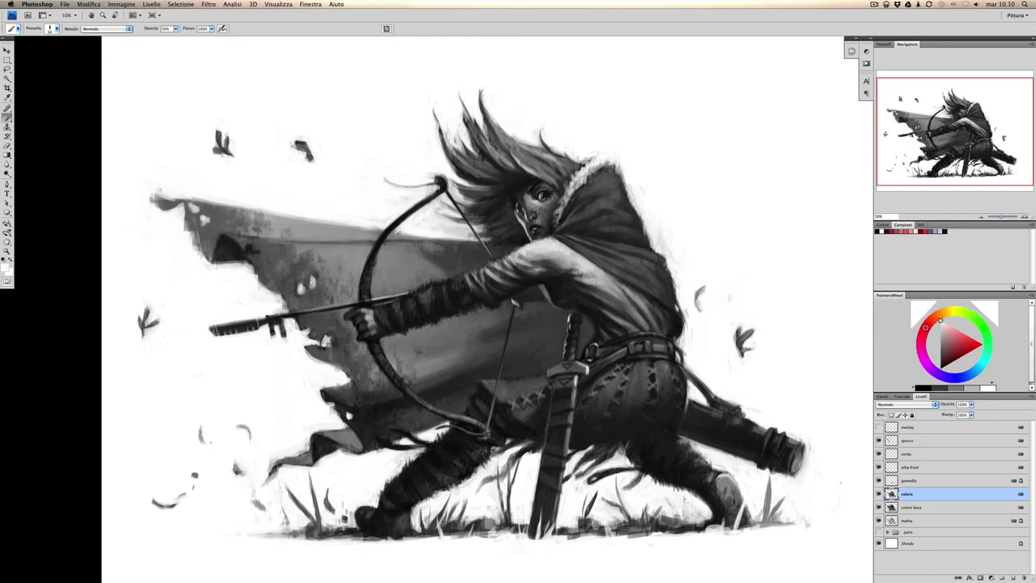
pyautogui.press('x')
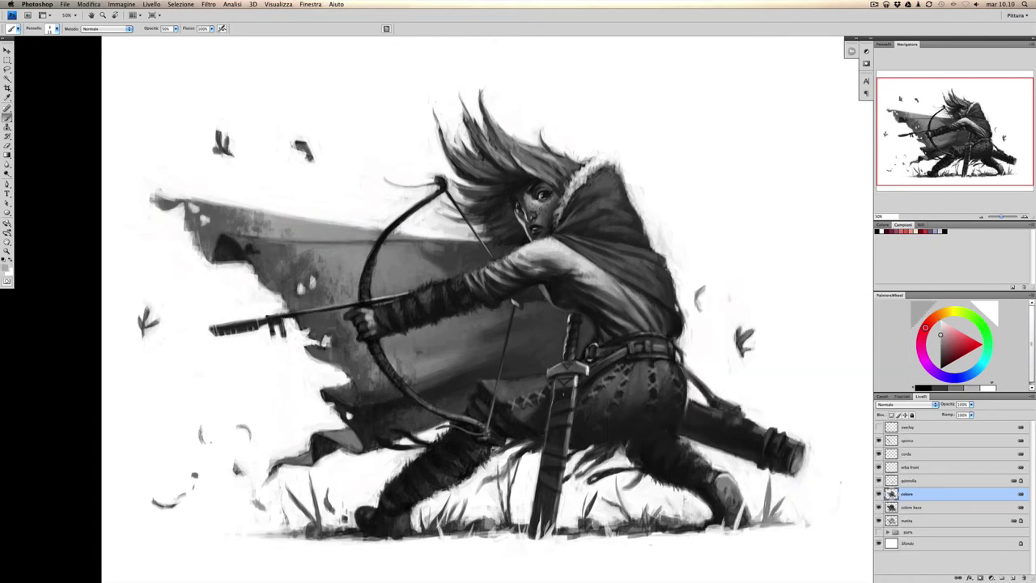
# Refine the fingers of the bow hand on a new layer and merge it down into the colore layer.
pyautogui.click(1012, 576)
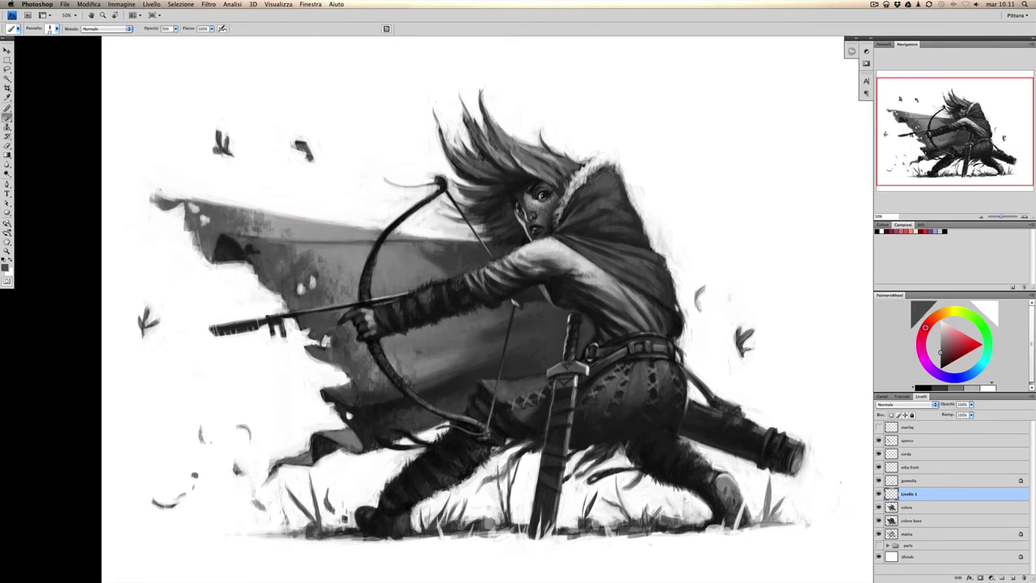
pyautogui.hotkey('ctrl', 'e')
pyautogui.press('e')
pyautogui.rightClick(518, 282)
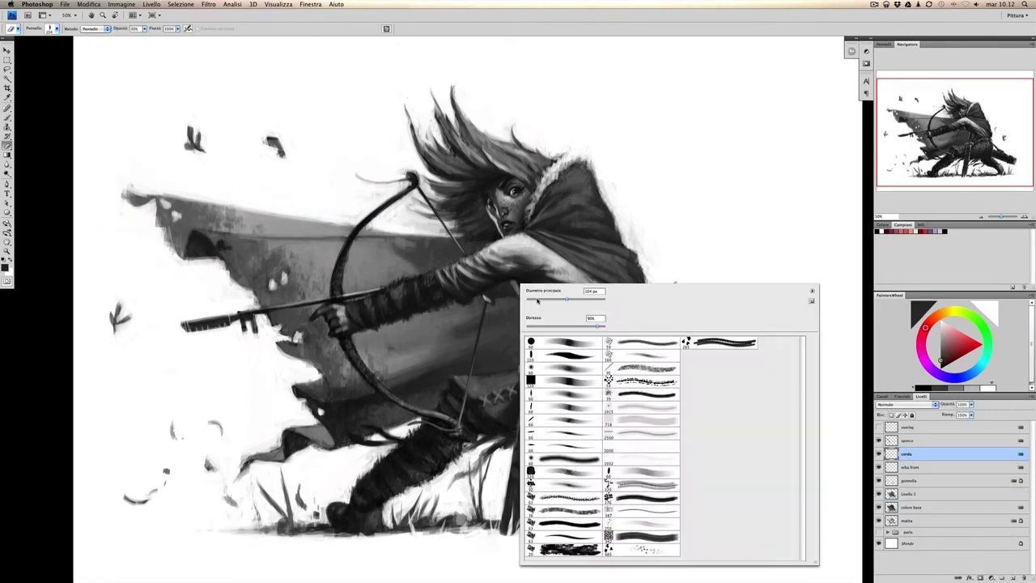
pyautogui.press('Escape')
pyautogui.click(927, 495)
pyautogui.press('b')
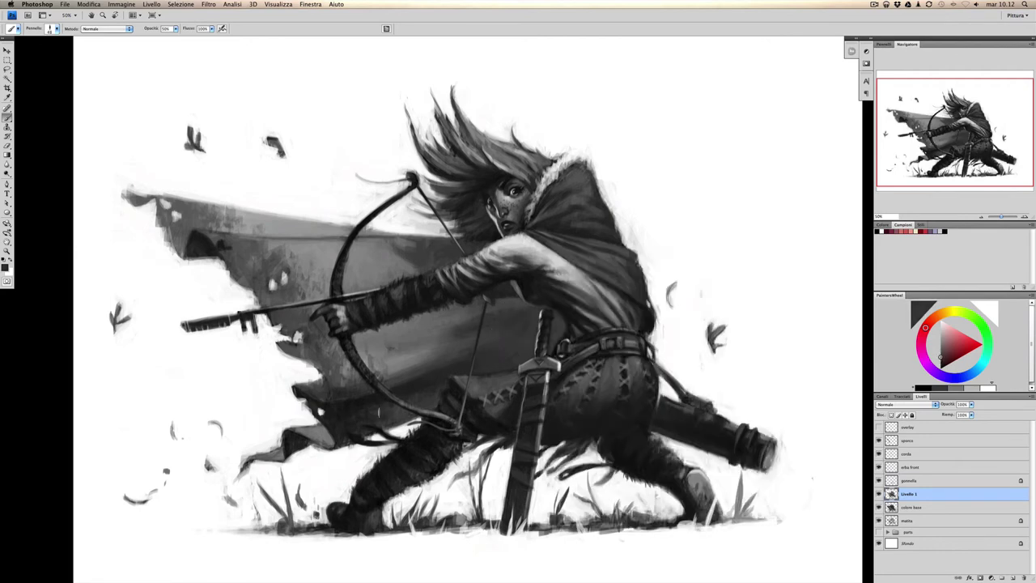
# Extend and darken the cloak's lower trailing tip with a sampled dark grey.
pyautogui.keyDown('alt'); pyautogui.click(251, 445); pyautogui.keyUp('alt')
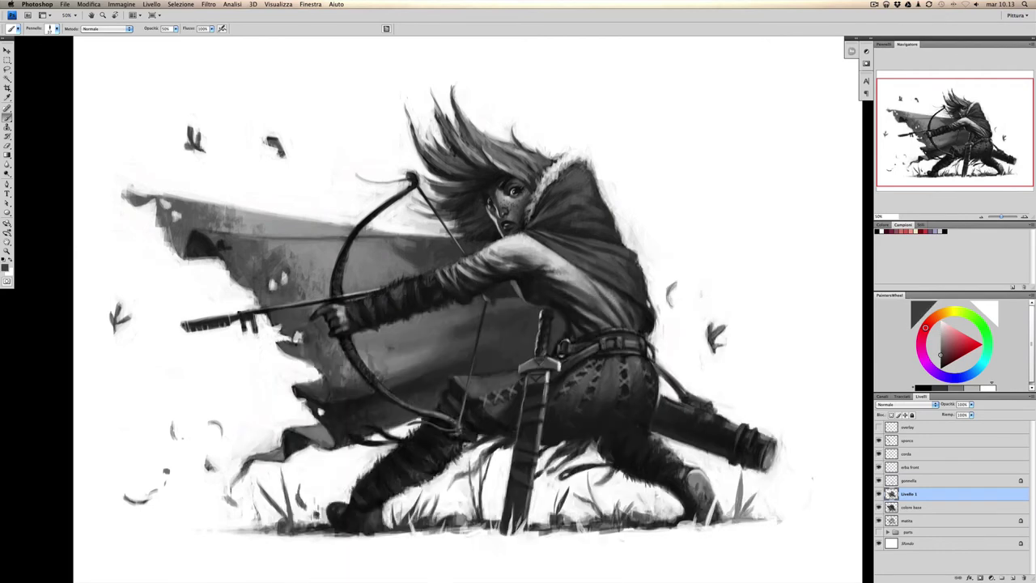
pyautogui.press('0')
pyautogui.click(927, 453)
pyautogui.press('5')
# Rename the merged layer colore and set up a new layer named atm persp in Lighten mode below the overlay layer.
pyautogui.doubleClick(908, 492)
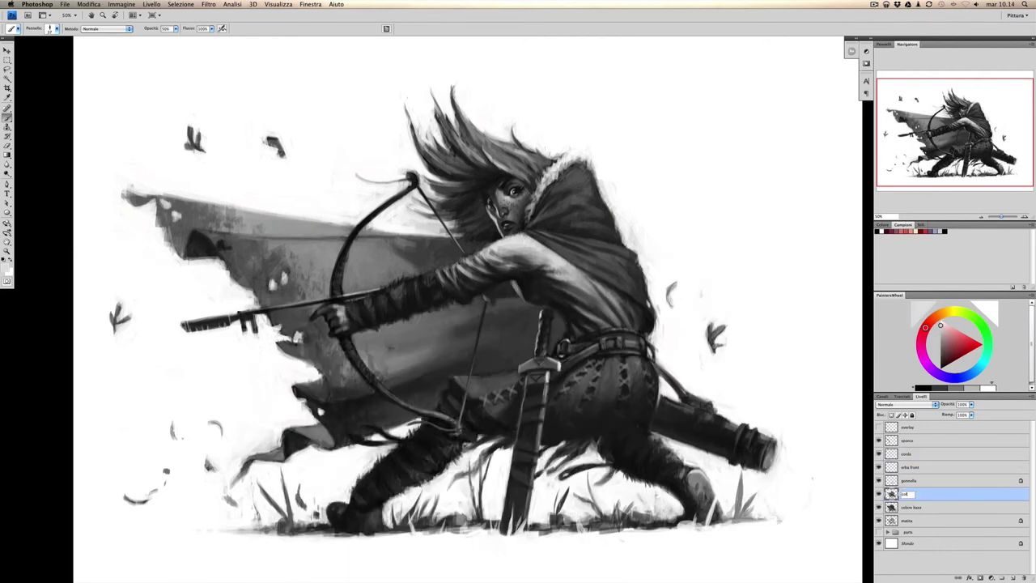
pyautogui.write('colore')
pyautogui.press('Return')
pyautogui.press('1')
pyautogui.doubleClick(906, 440)
pyautogui.write('atm persp')
pyautogui.press('Return')
pyautogui.hotkey('shift', 'alt', 'g')
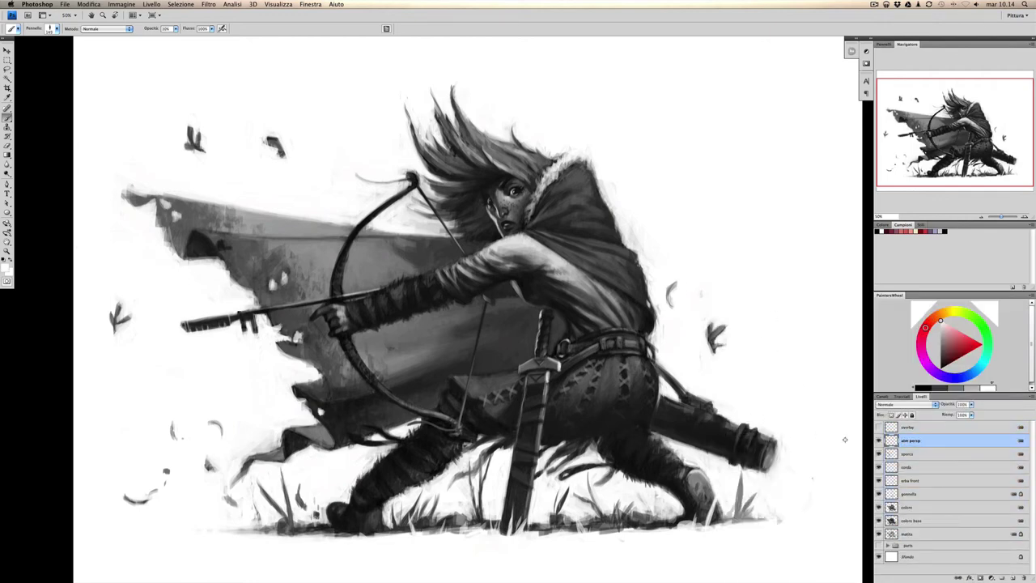
# Paint a pale atmospheric haze over the cloak's far end and the quiver, erasing the excess.
pyautogui.moveTo(134, 198)
pyautogui.mouseDown()
pyautogui.moveTo(178, 214)
pyautogui.moveTo(166, 251)
pyautogui.mouseUp()
pyautogui.press('e')
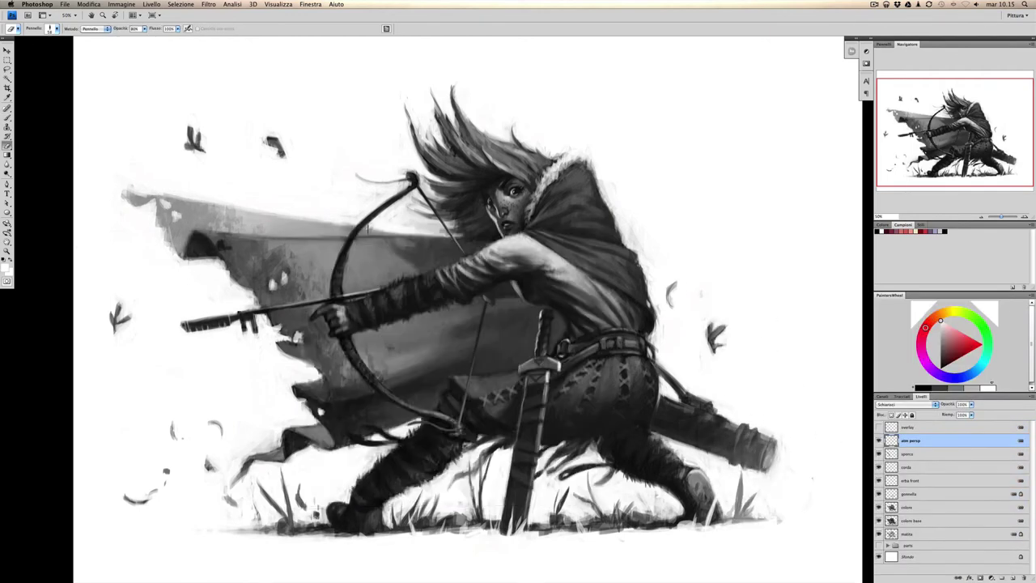
pyautogui.press('b')
pyautogui.moveTo(680, 389); pyautogui.dragTo(769, 457)
pyautogui.press('e')
pyautogui.moveTo(687, 424); pyautogui.dragTo(761, 453)
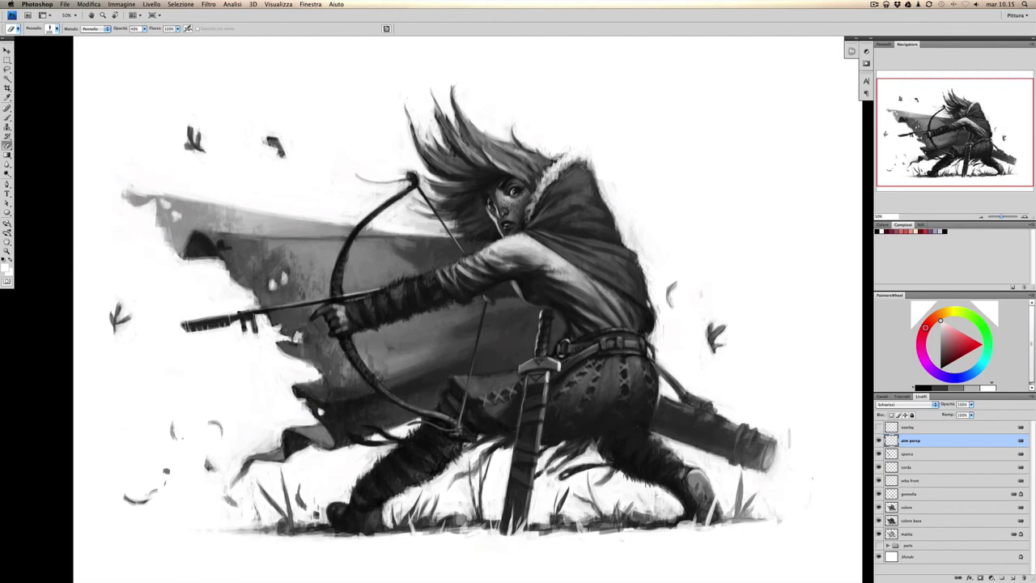
pyautogui.press('b')
pyautogui.moveTo(124, 173); pyautogui.dragTo(211, 235)
pyautogui.press('e')
pyautogui.moveTo(129, 195); pyautogui.dragTo(267, 242)
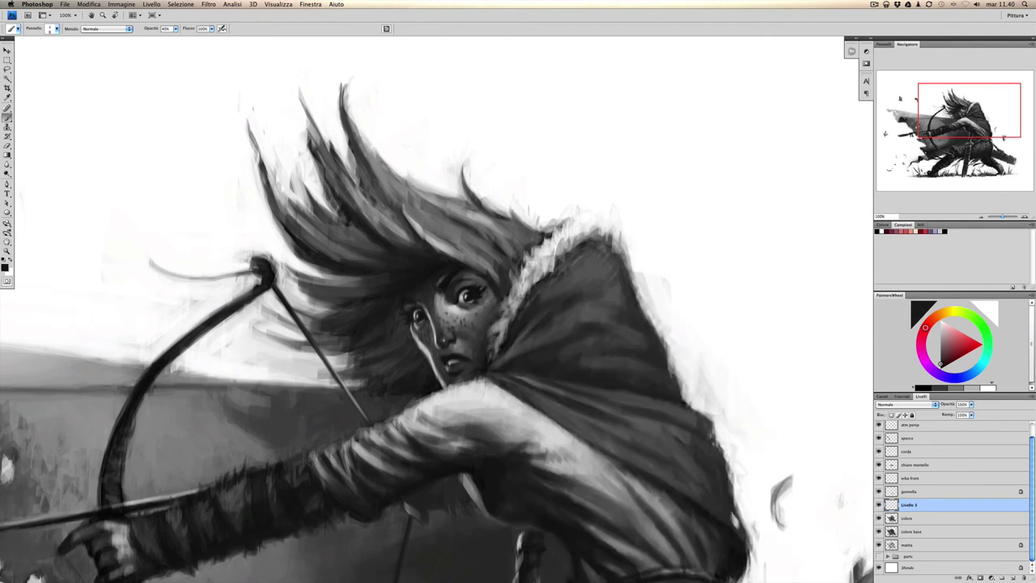
# Refine the archer's face and surrounding hair with sampled dark greys at 50% brush opacity.
pyautogui.press('5')
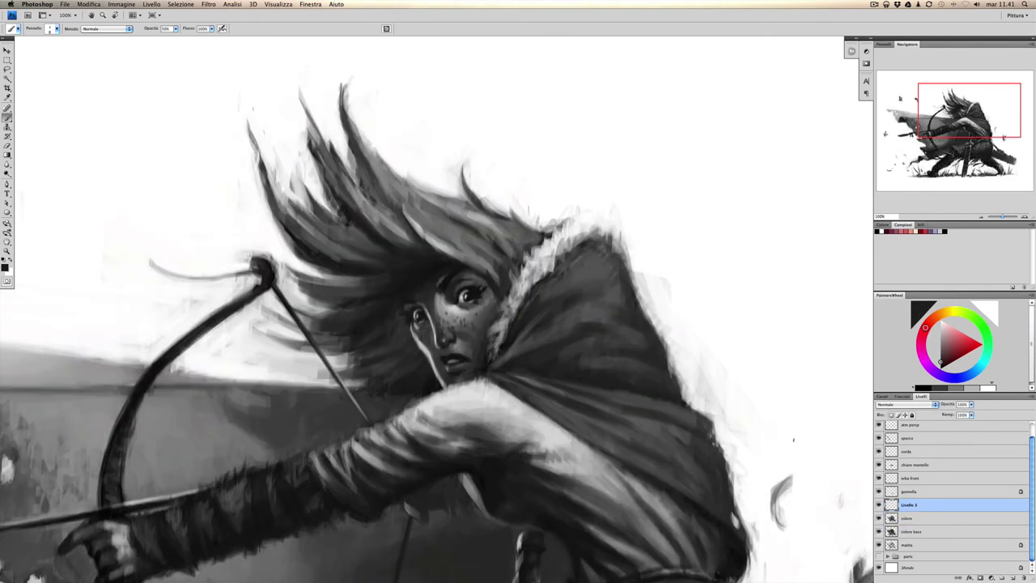
pyautogui.rightClick(511, 291)
pyautogui.press('Return')
pyautogui.keyDown('alt'); pyautogui.click(497, 243); pyautogui.keyUp('alt')
pyautogui.press('h')
pyautogui.moveTo(432, 295); pyautogui.dragTo(485, 272)
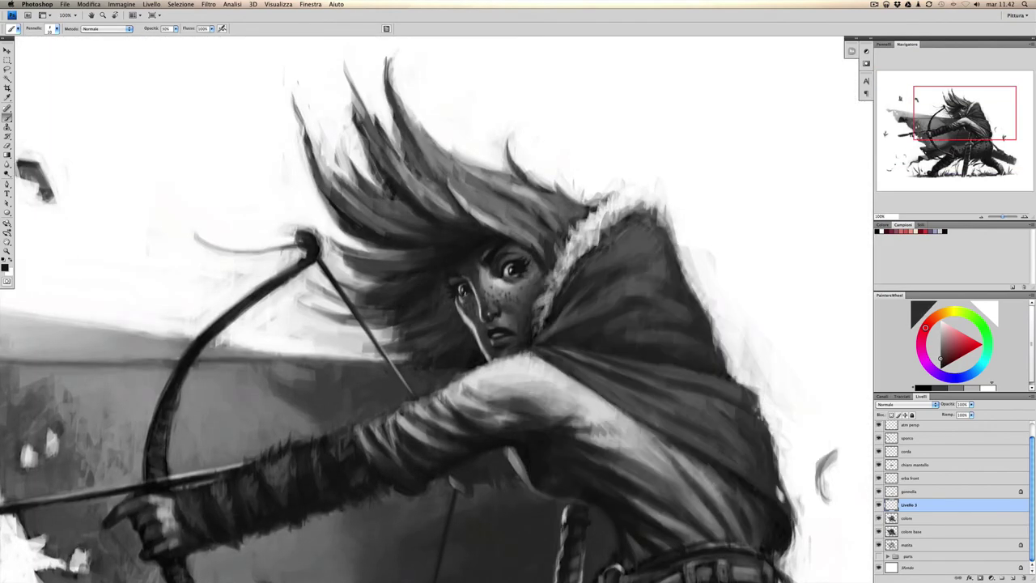
pyautogui.rightClick(490, 270)
pyautogui.press('Return')
# Move the gonnella layer up two places in the stack to sit just below the corda layer.
pyautogui.hotkey('ctrl', '-')
pyautogui.hotkey('ctrl', '-')
pyautogui.hotkey('ctrl', '-')
pyautogui.hotkey('alt', ']')
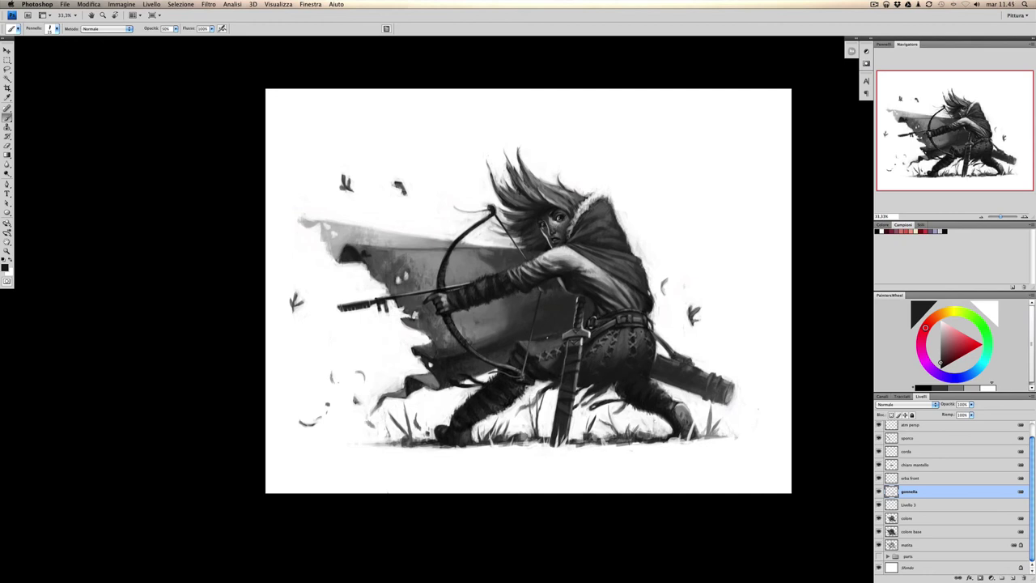
pyautogui.hotkey('ctrl', ']')
pyautogui.hotkey('ctrl', ']')
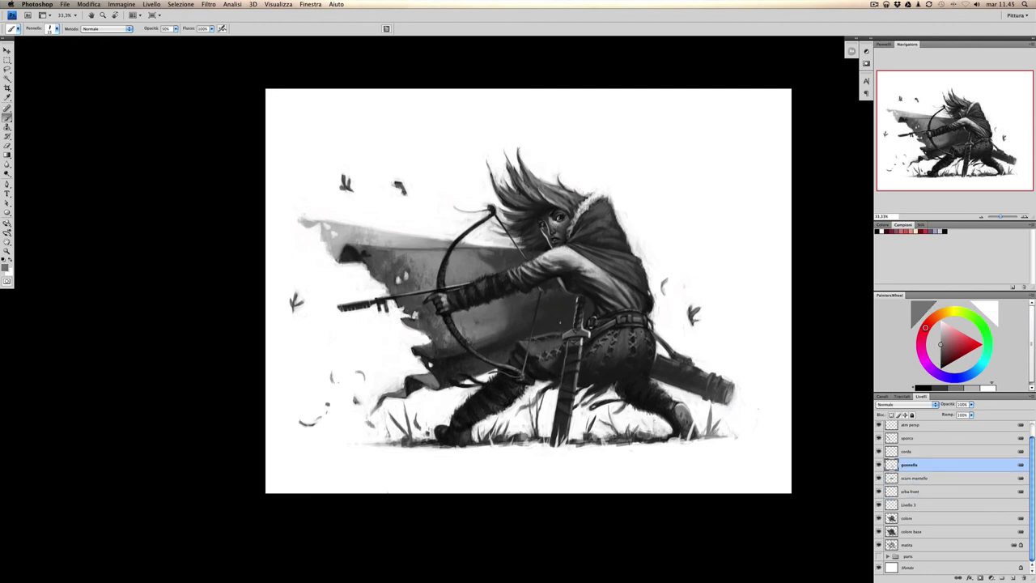
# Strengthen the figure's shadows and highlights on the overlay layer with alternating black and white brush strokes.
pyautogui.press('d')
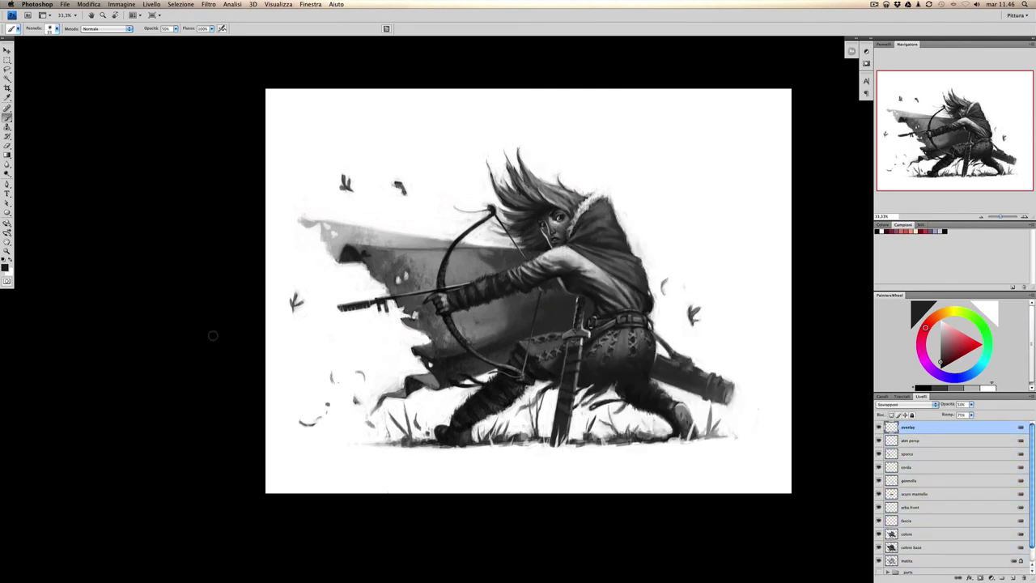
pyautogui.press('x')
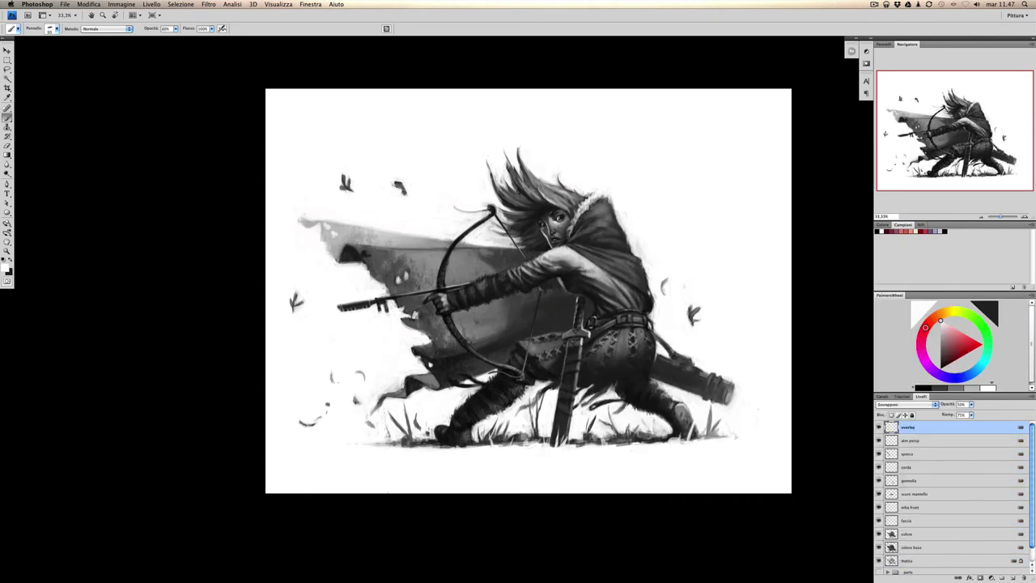
pyautogui.press('x')
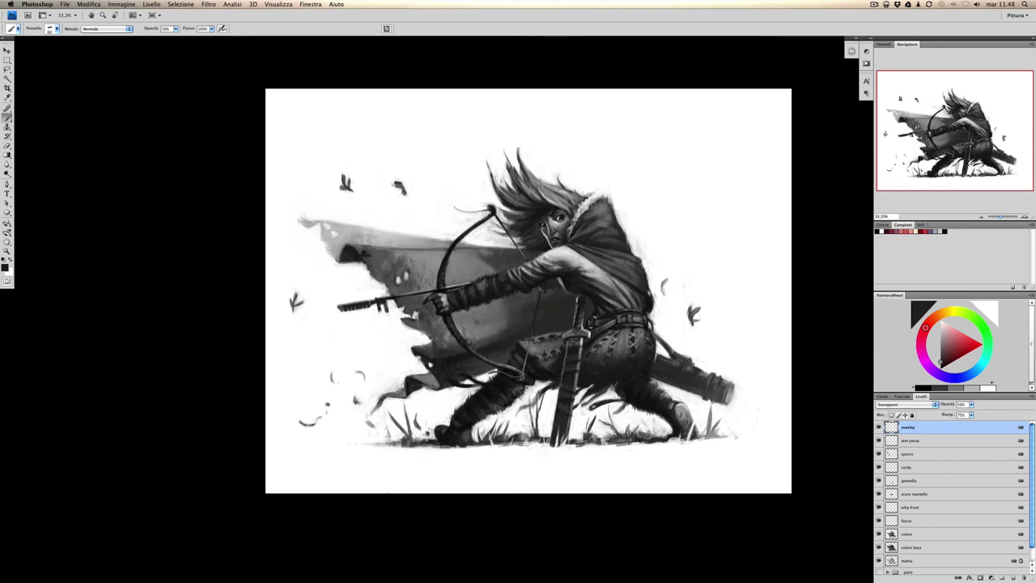
pyautogui.press('8')
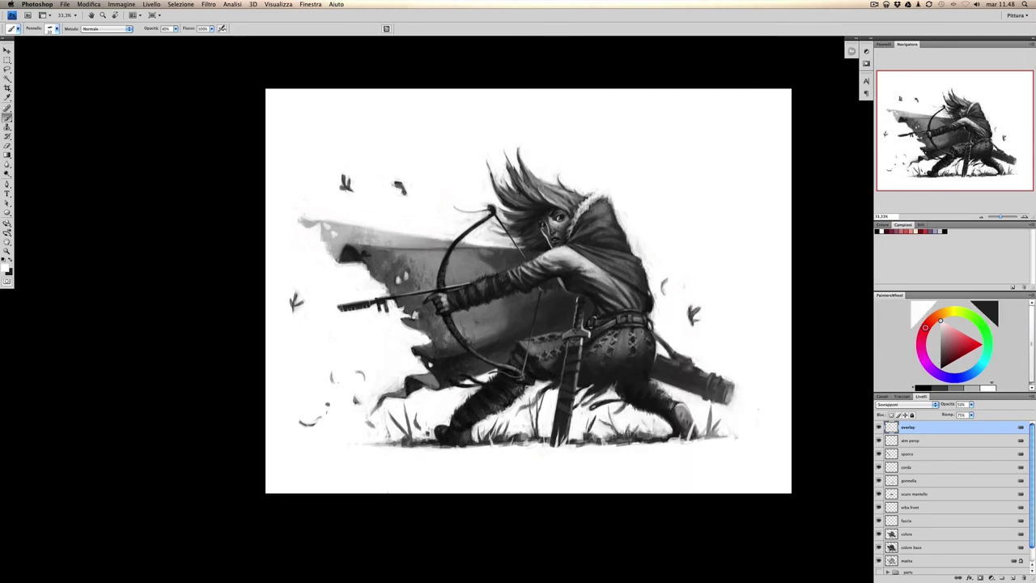
pyautogui.press('x')
pyautogui.press(']')
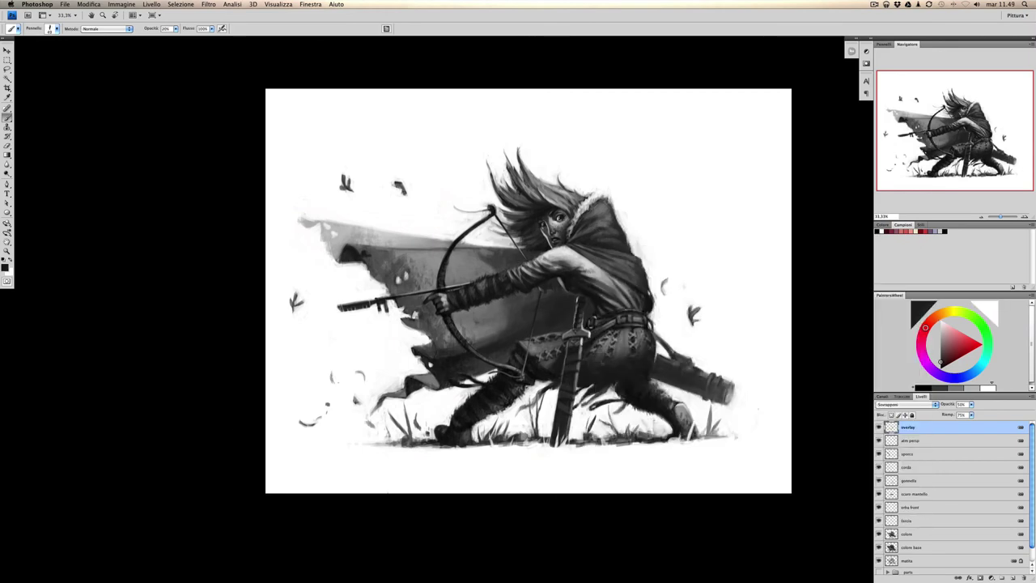
pyautogui.press('x')
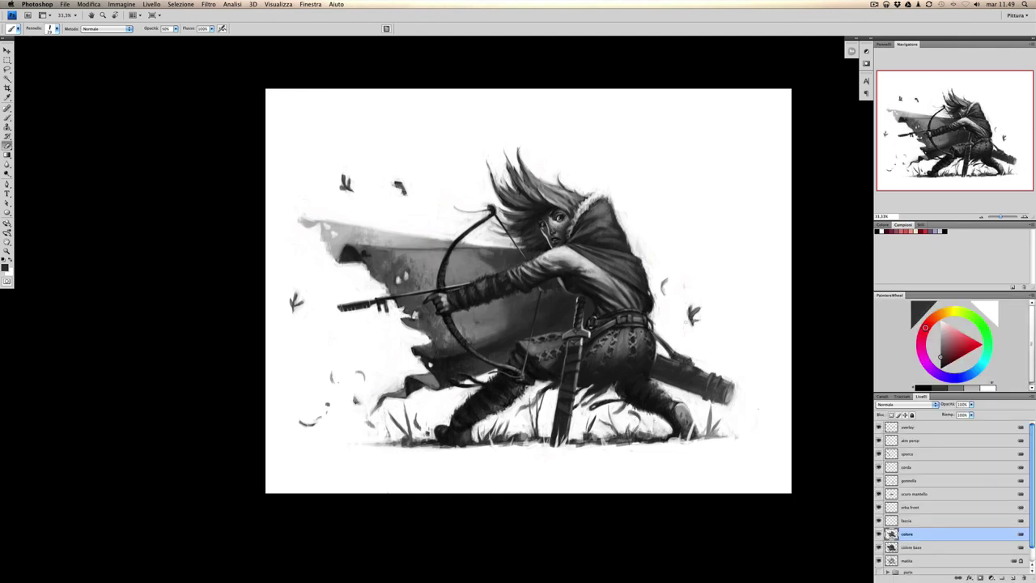
# Touch up the painting on the colore layer with black and white at 50% brush opacity, using a smaller brush.
pyautogui.press('5')
pyautogui.press('x')
pyautogui.press('x')
pyautogui.press('x')
pyautogui.press('x')
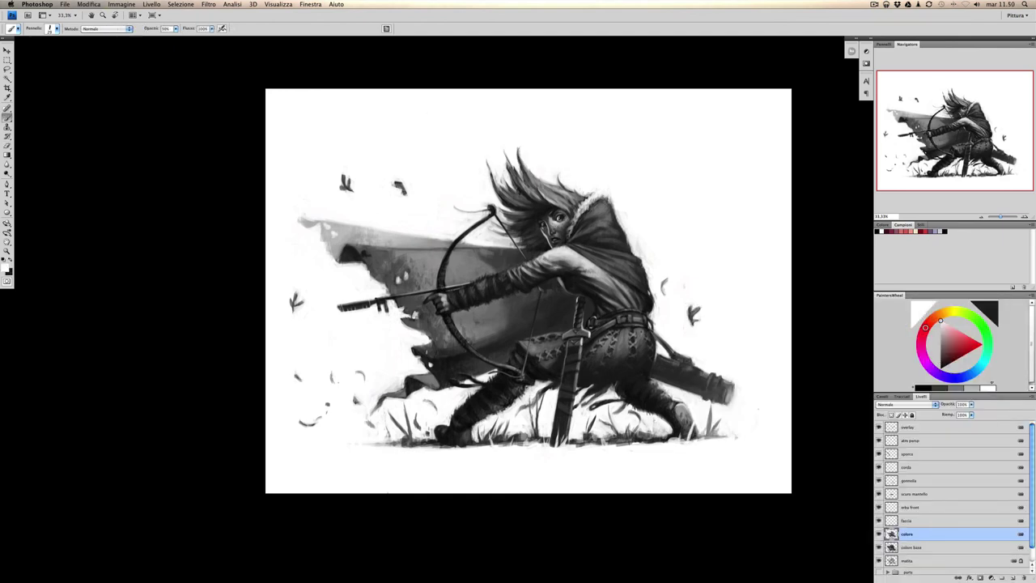
pyautogui.press('x')
pyautogui.press('[')
pyautogui.press('[')
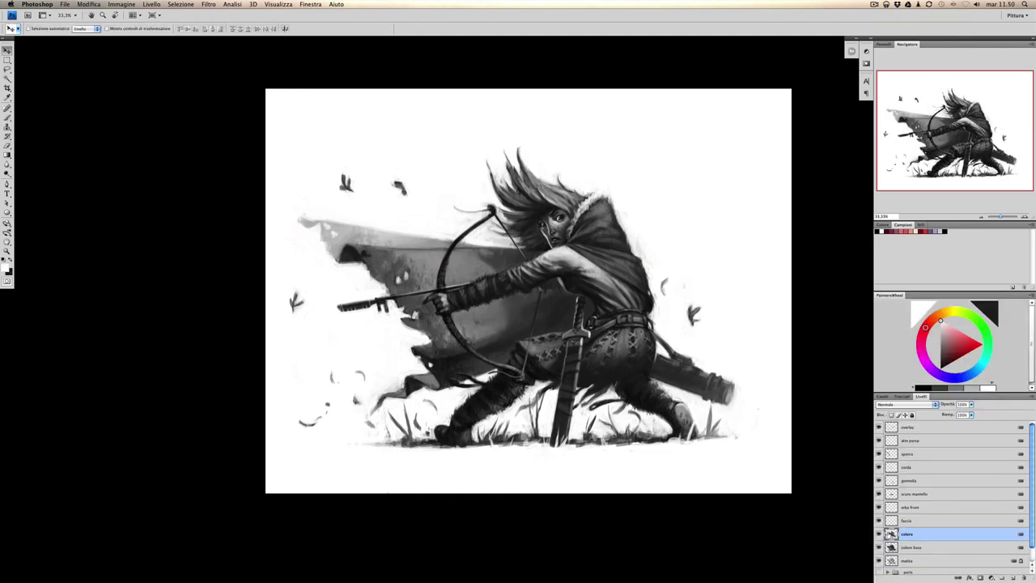
# Place a small windblown leaf in the empty area above the bow on the colore layer.
pyautogui.moveTo(443, 125); pyautogui.dragTo(449, 117)
pyautogui.press('x')
pyautogui.rightClick(468, 134)
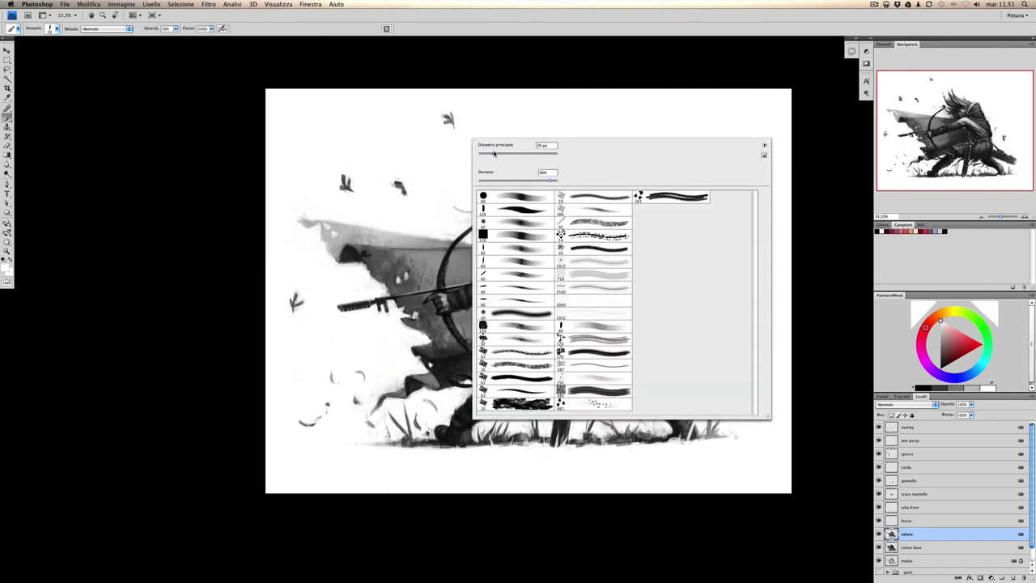
pyautogui.press('Escape')
# Add a Curves adjustment layer above the overlay layer and collapse its settings.
pyautogui.click(990, 576)
pyautogui.click(983, 494)
pyautogui.click(855, 38)
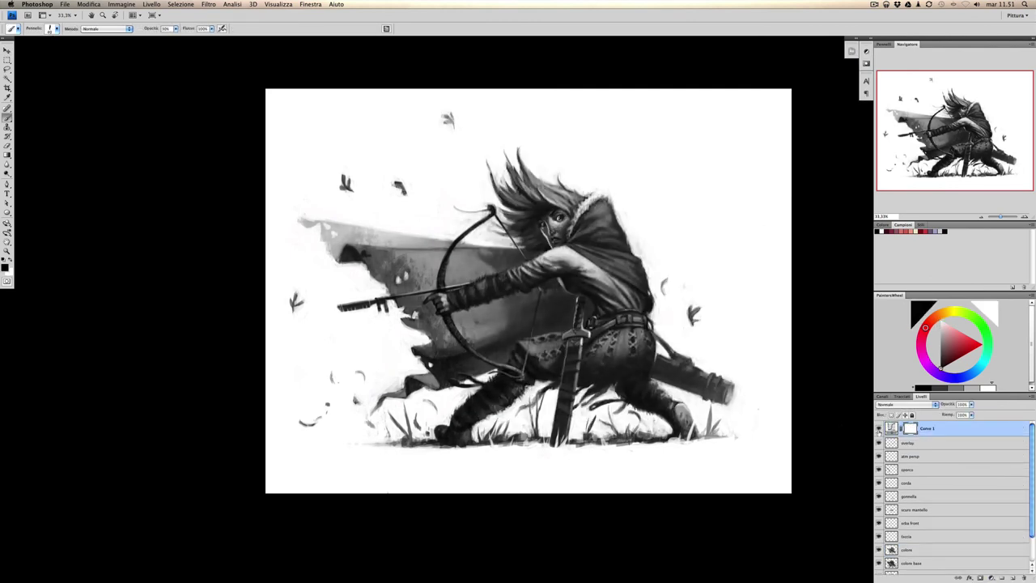